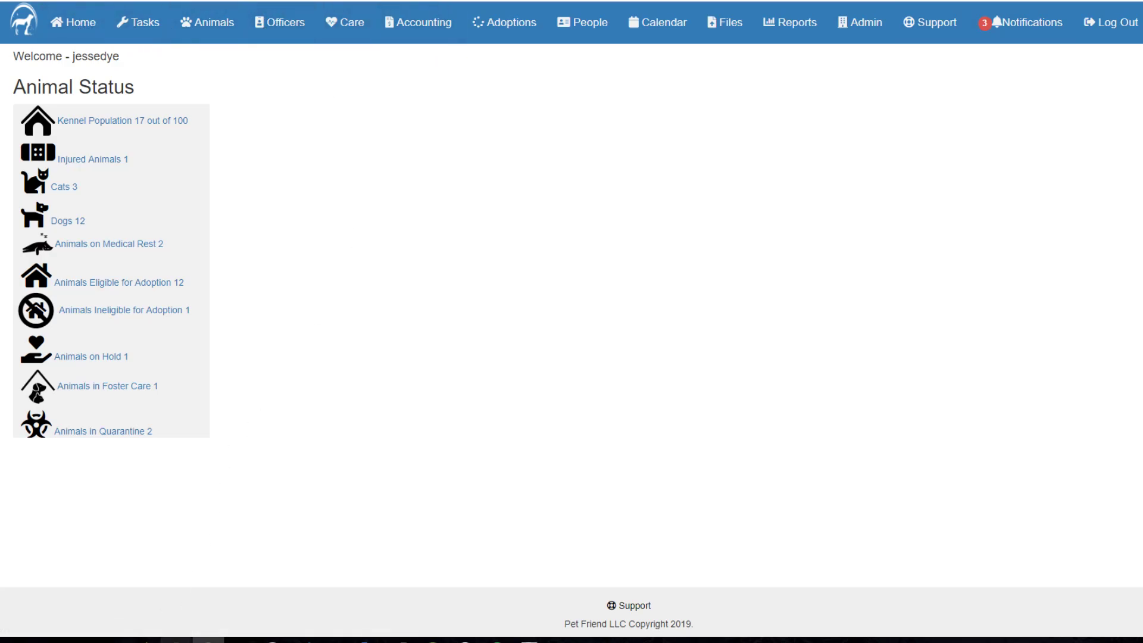
Switch to the Animal Manager window and go to the Animals menu page.
mouse_move(176, 640)
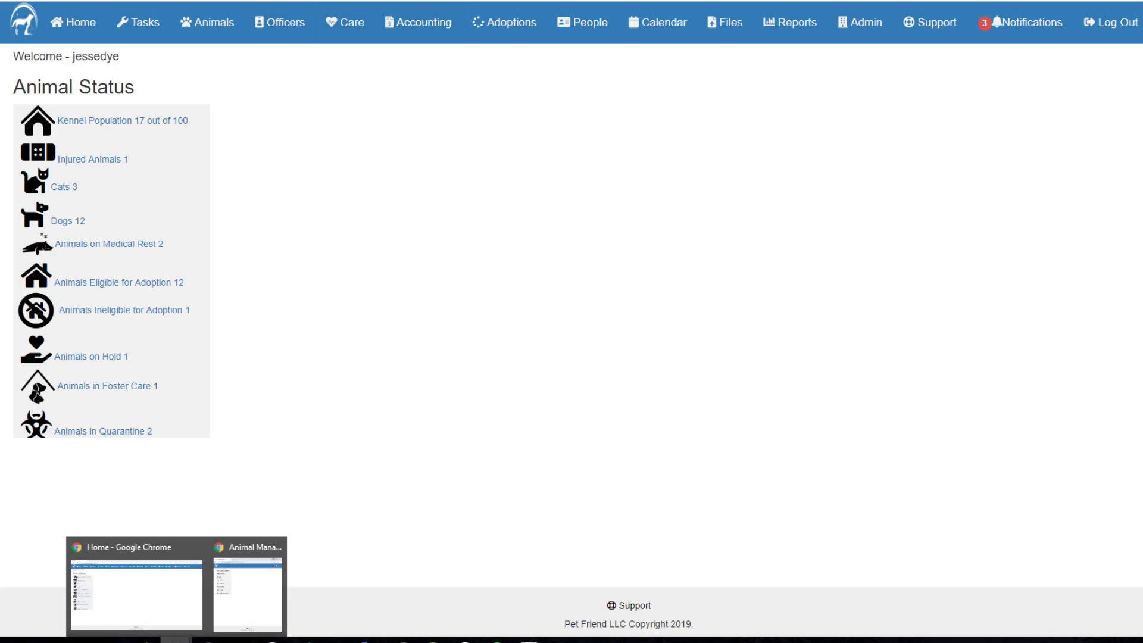
left_click(232, 602)
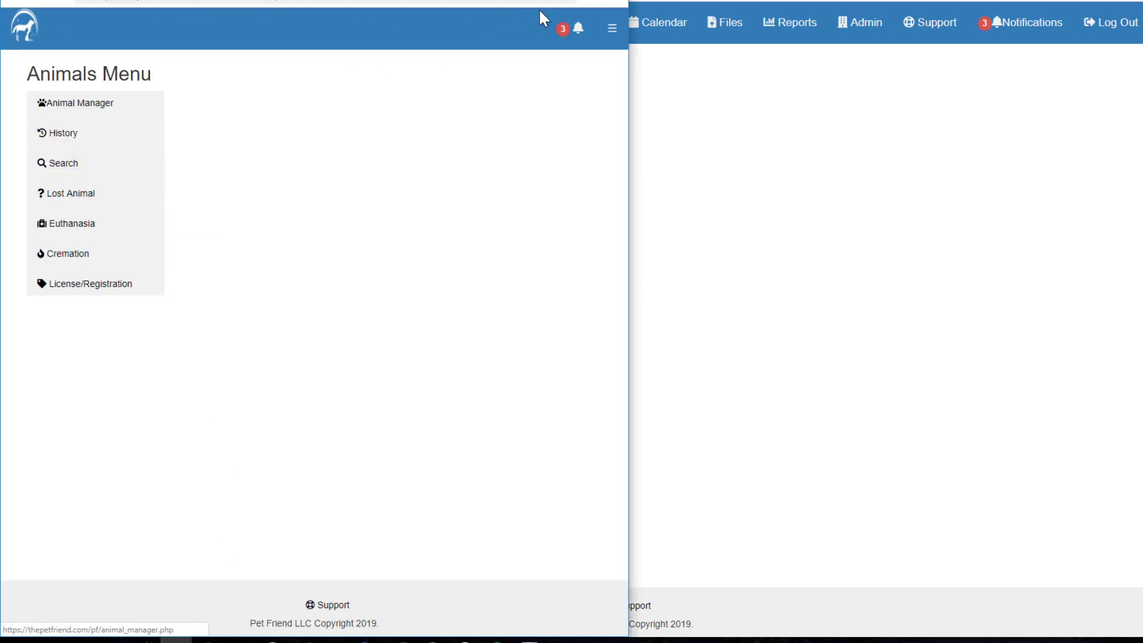
left_click(611, 32)
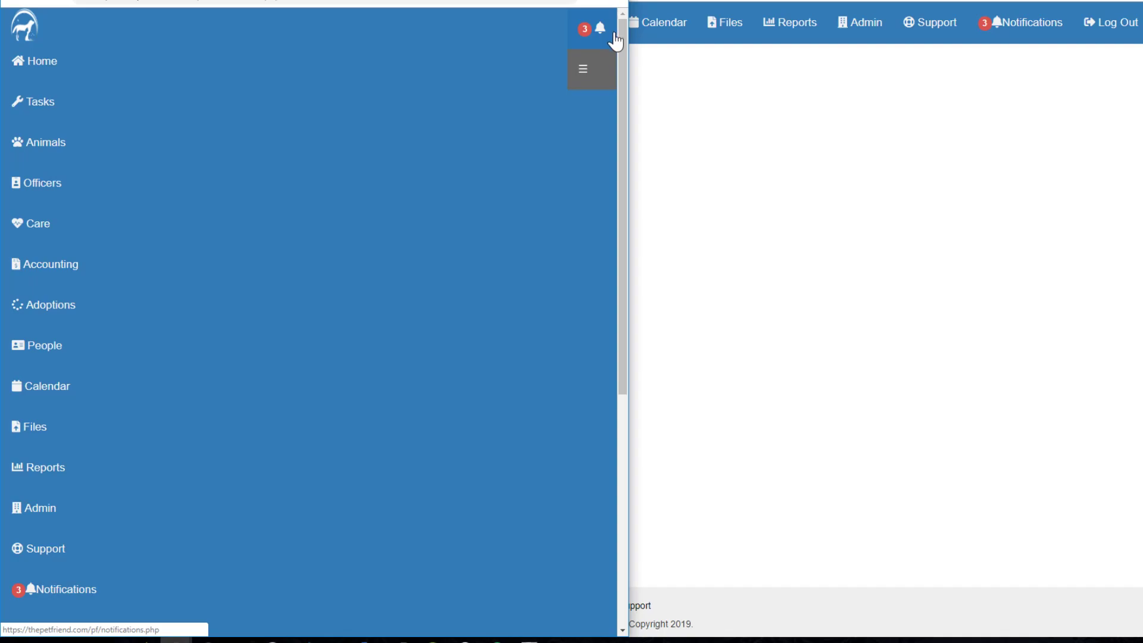
left_click(59, 149)
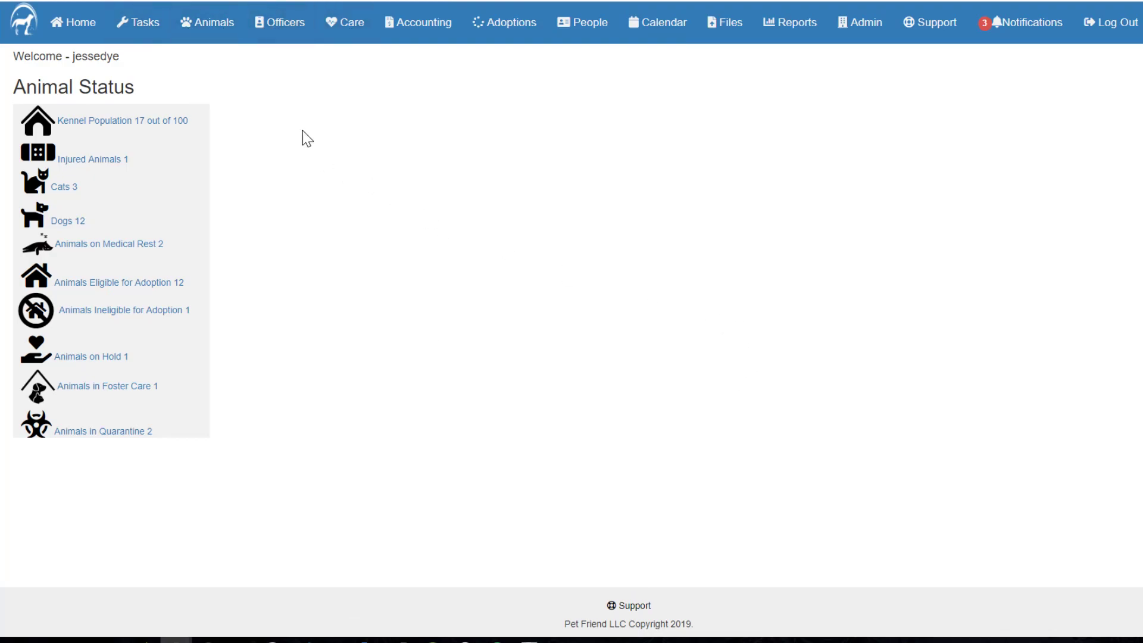
left_click(216, 27)
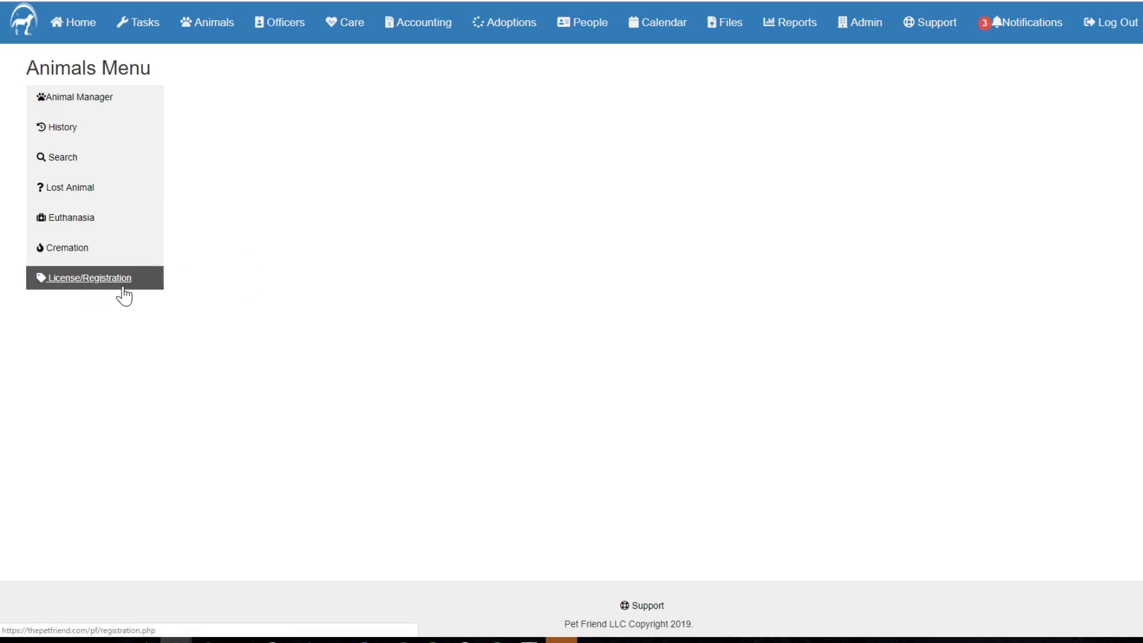
left_click(69, 102)
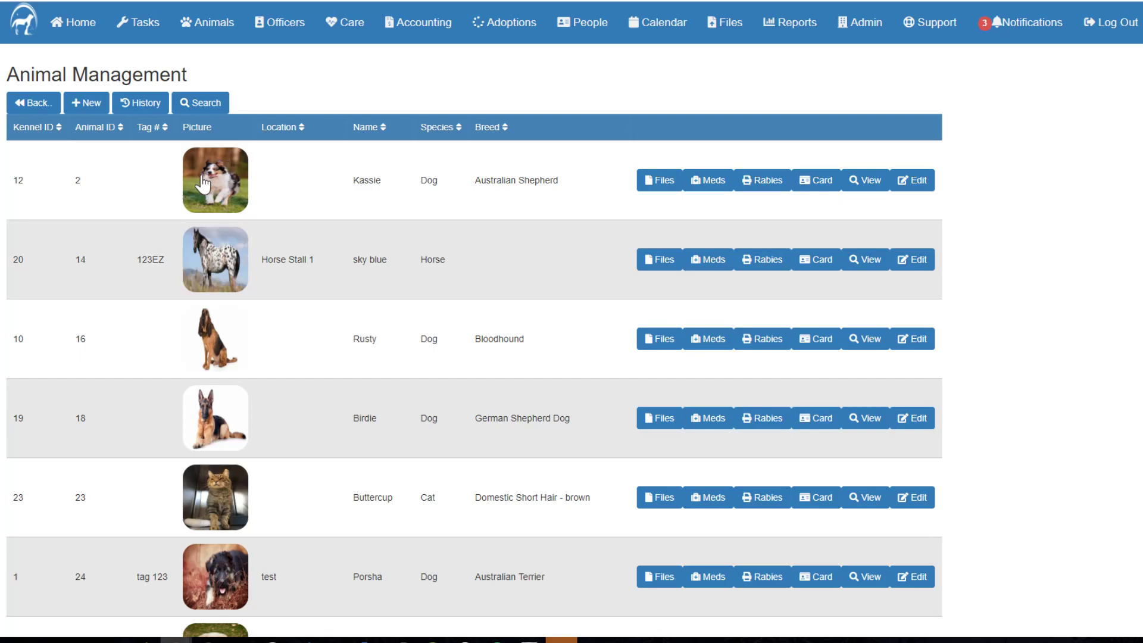
Browse the Animal Management table down and back to the top, then start a new intake record.
scroll(395, 273, "down", 8)
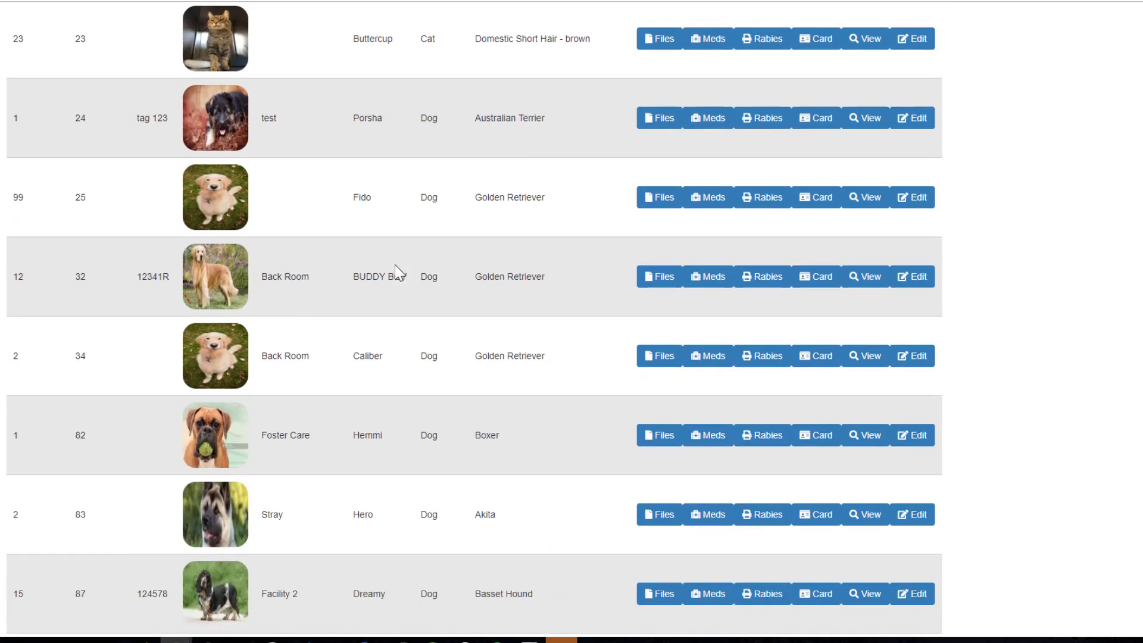
scroll(396, 273, "up", 6)
scroll(400, 274, "down", 15)
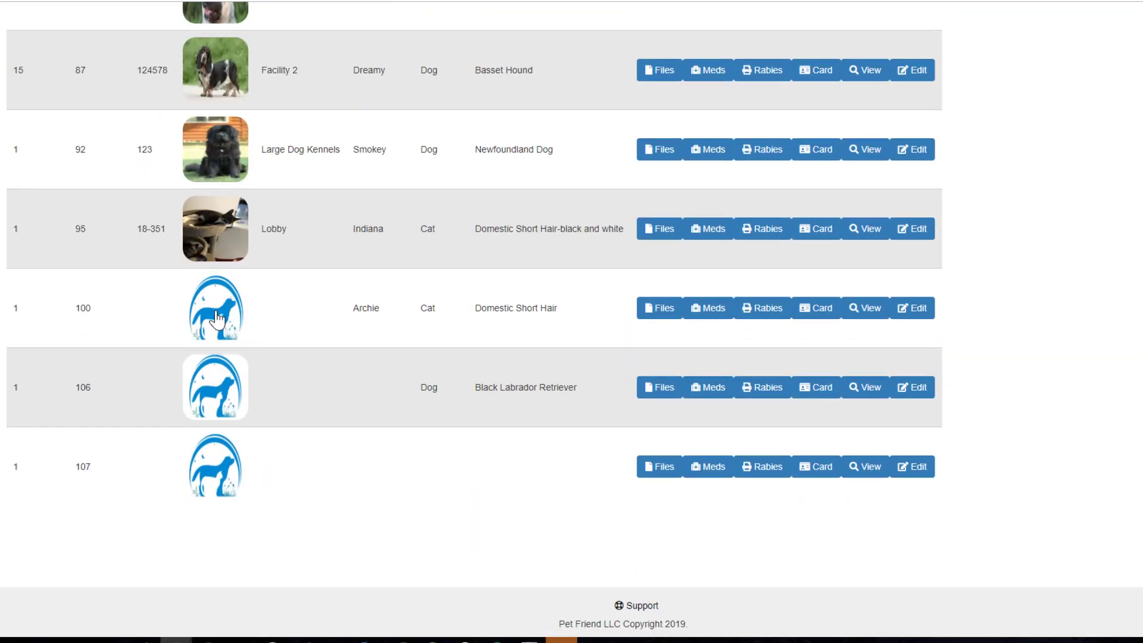
scroll(326, 361, "up", 5)
scroll(329, 359, "up", 11)
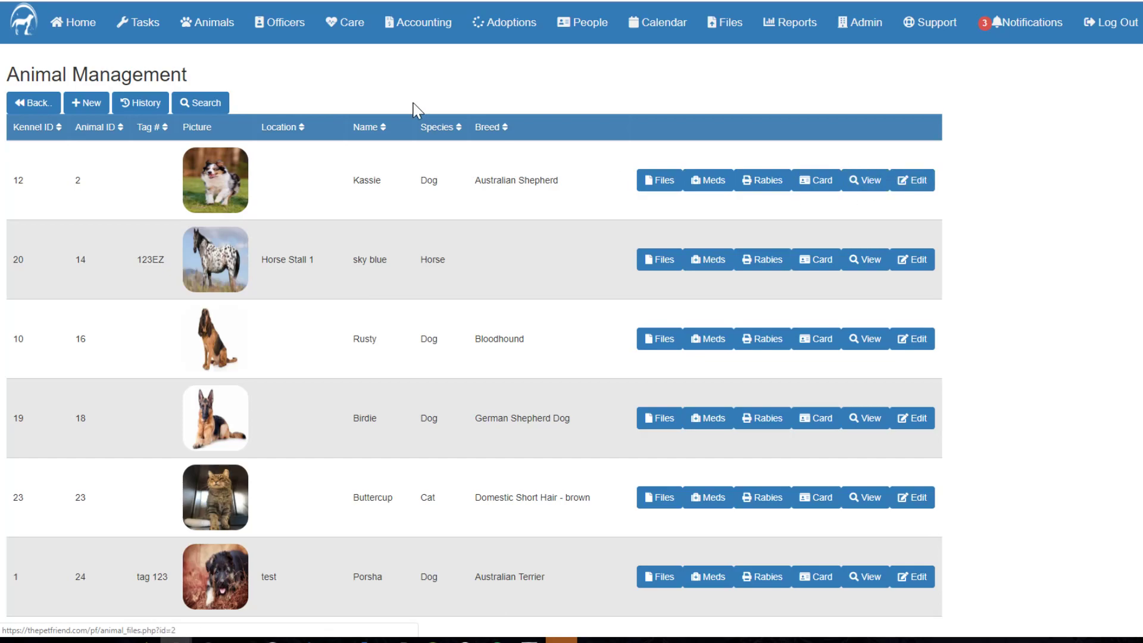
left_click(90, 105)
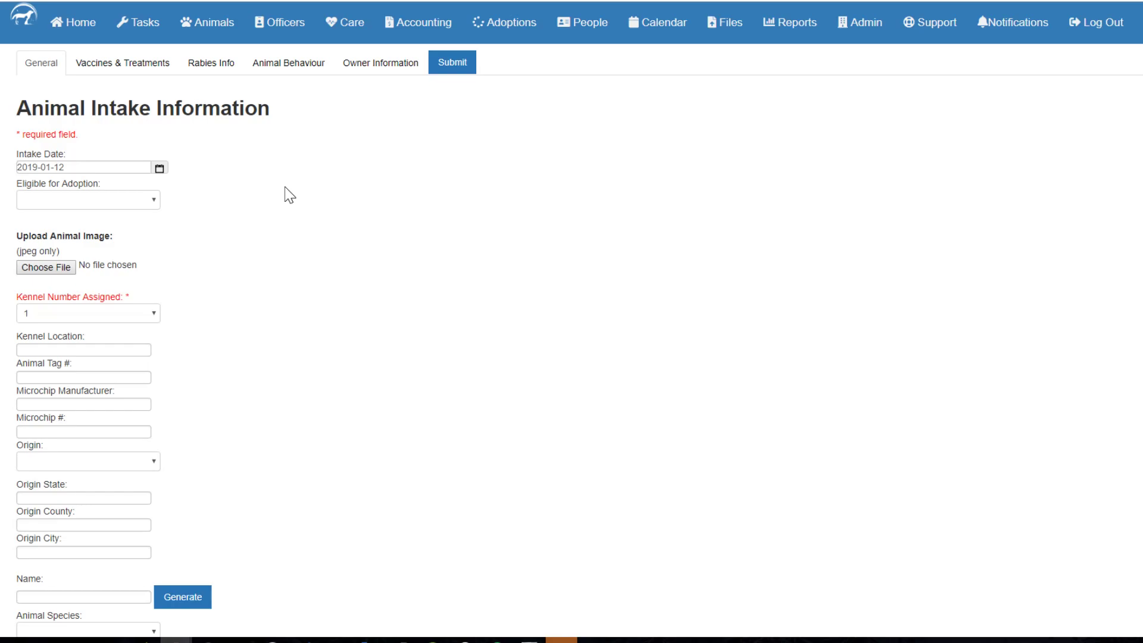
Scroll the blank intake form down to Animal Health and back to the top.
scroll(264, 184, "down", 4)
scroll(265, 184, "up", 3)
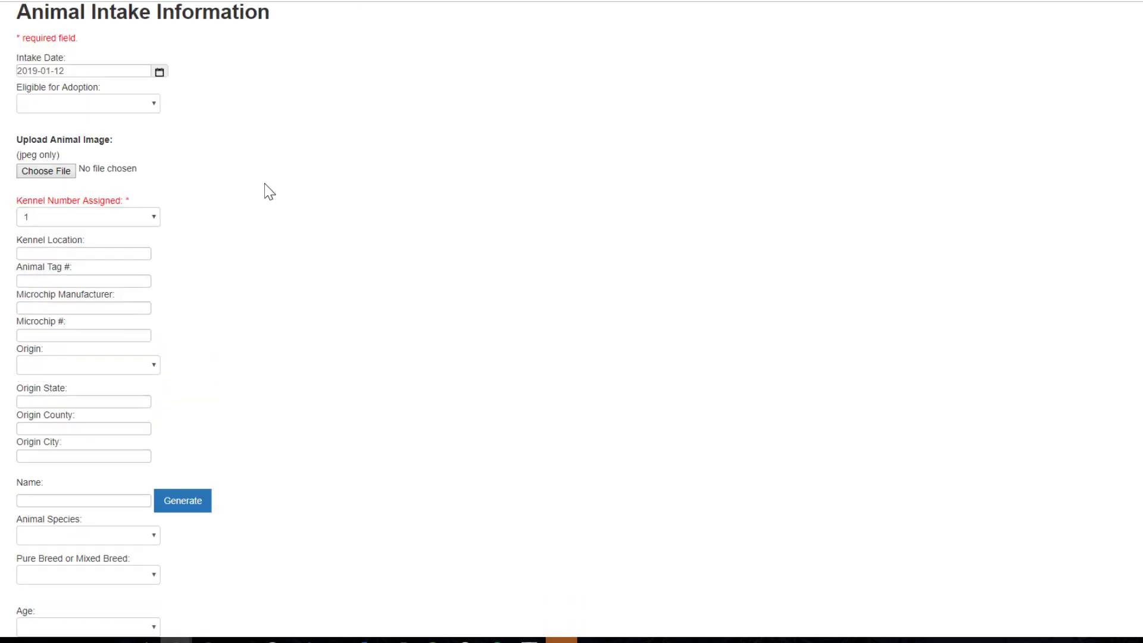
scroll(265, 184, "up", 2)
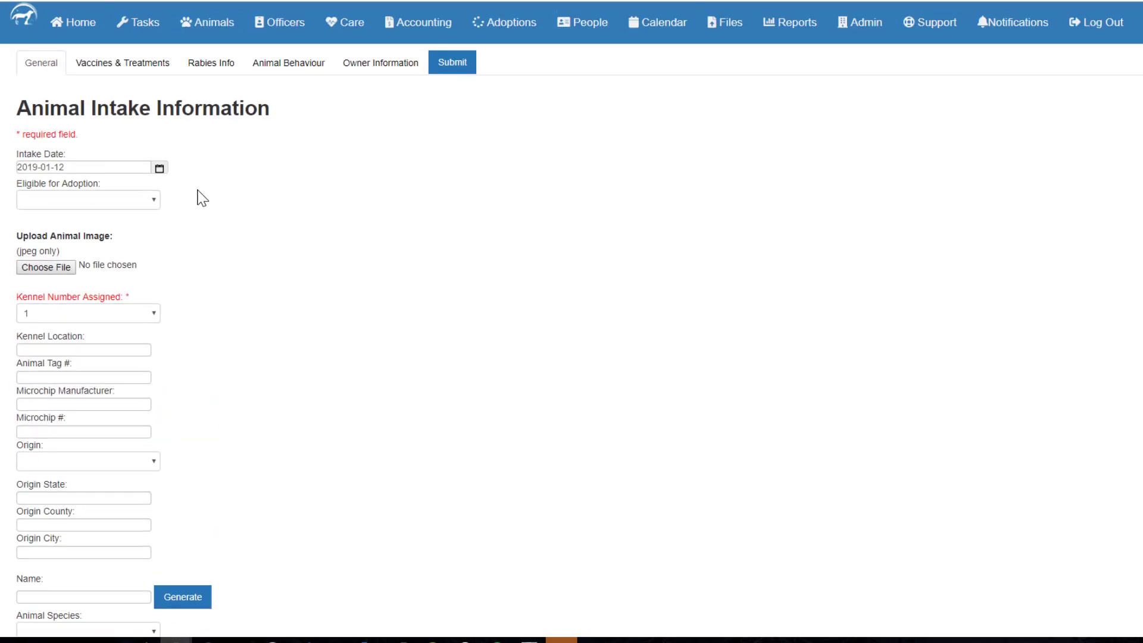
scroll(292, 227, "down", 15)
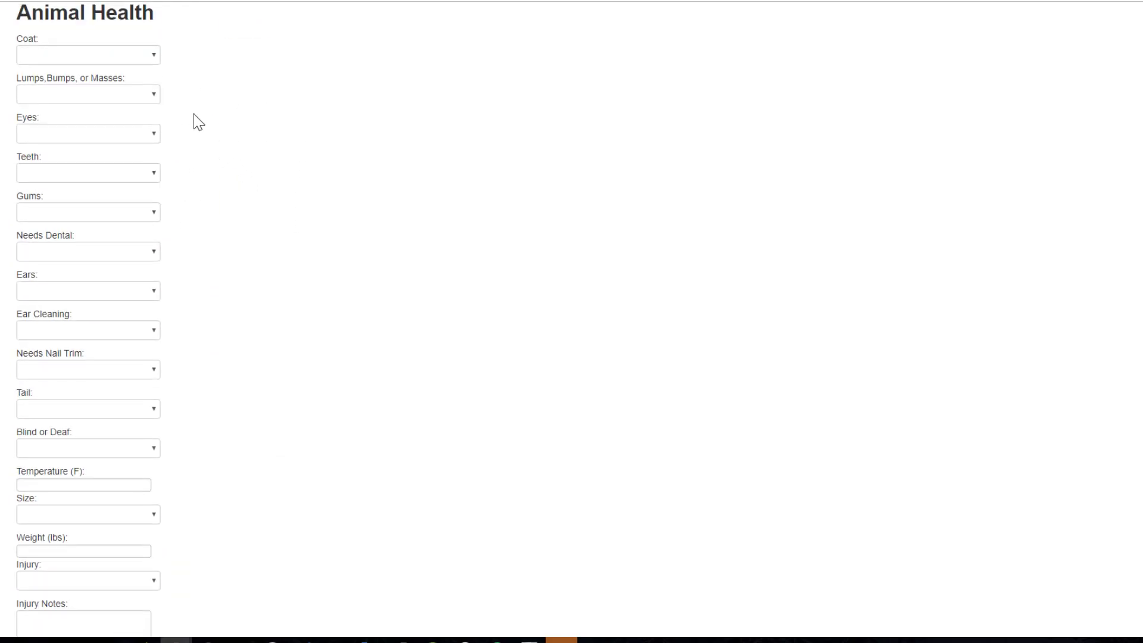
scroll(286, 330, "up", 15)
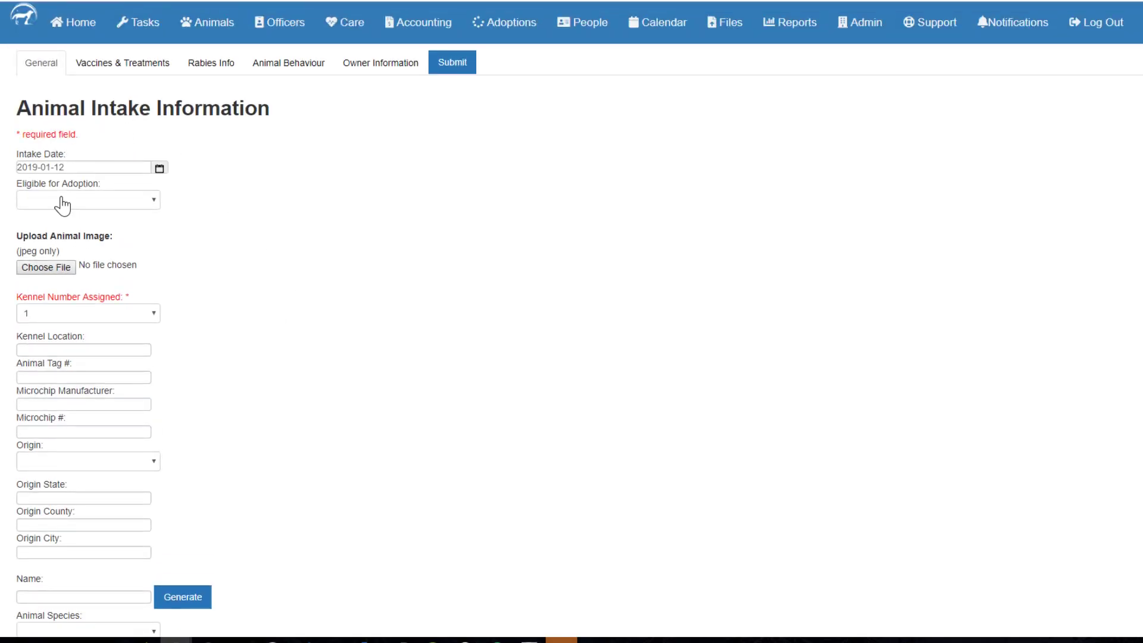
Set Eligible for Adoption to hold and attach the golden retriever jpg as the photo.
left_click(63, 206)
left_click(62, 206)
left_click(62, 205)
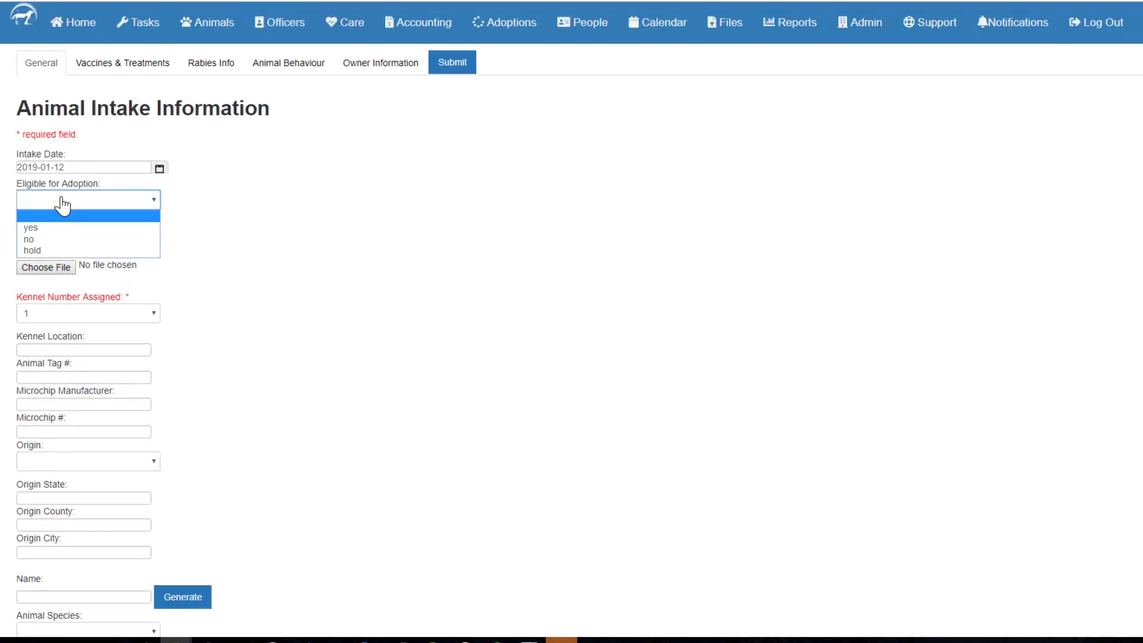
left_click(46, 249)
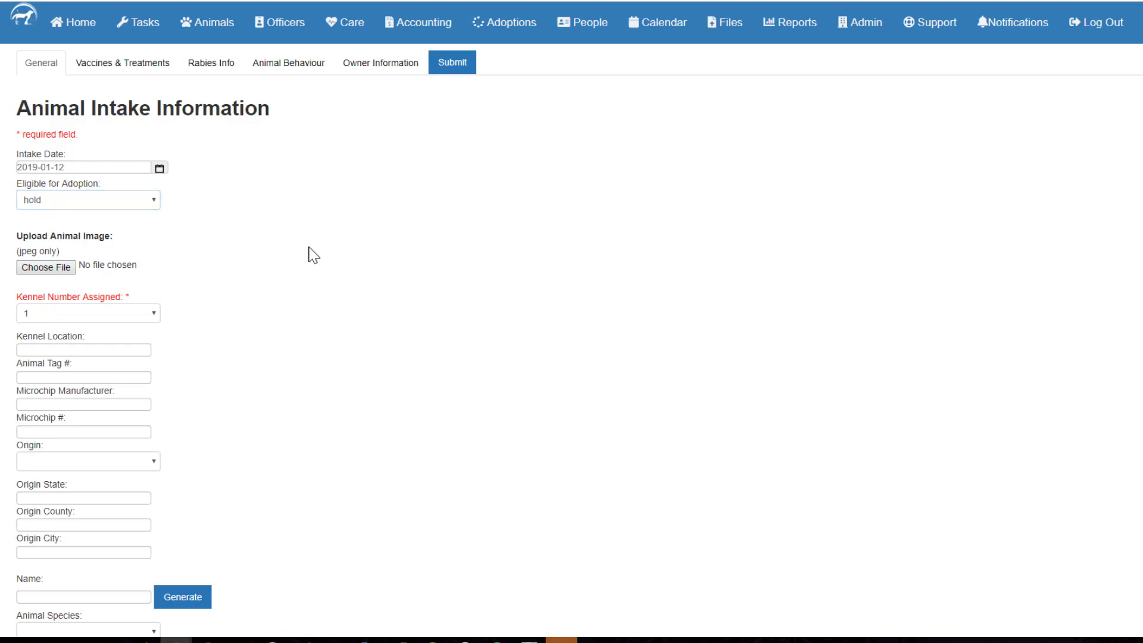
left_click(40, 268)
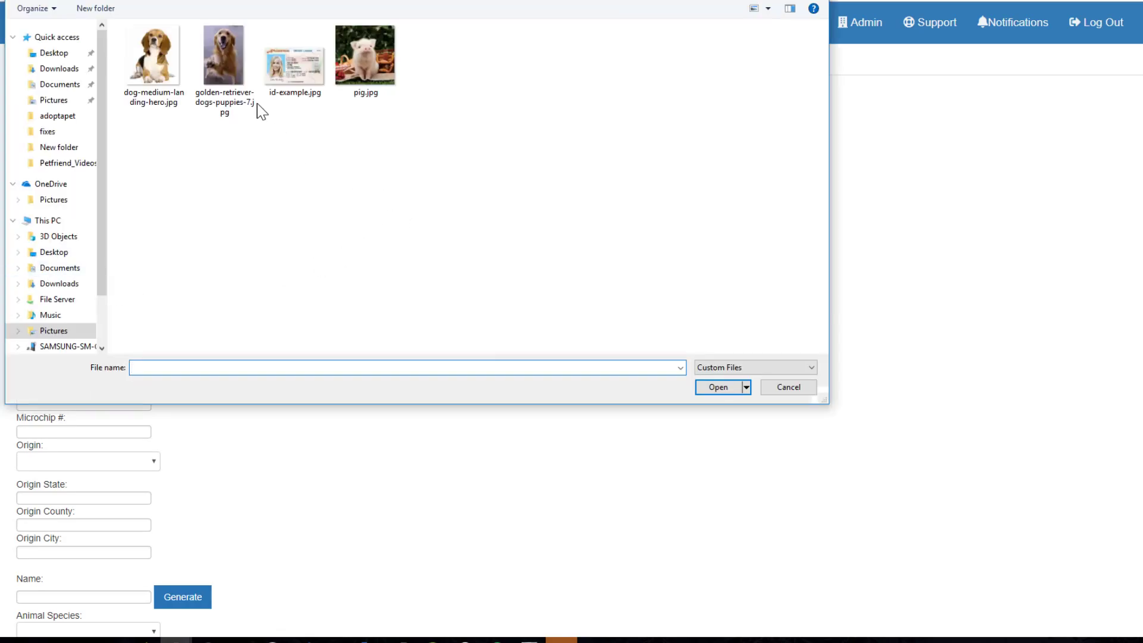
double_click(220, 62)
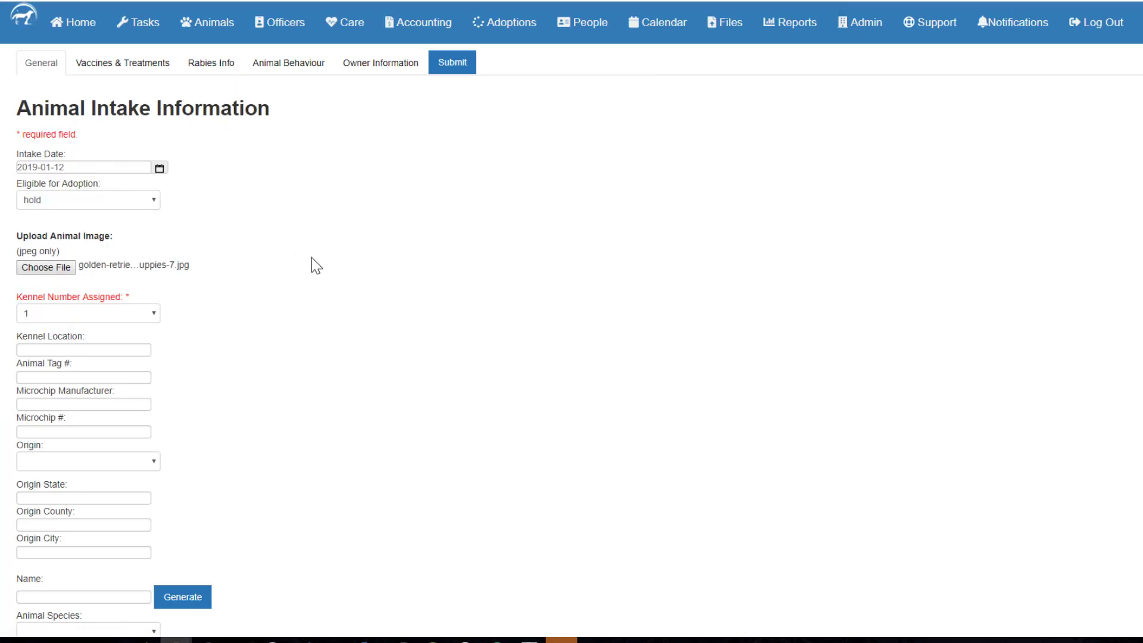
Enter kennel location Back Room and move through the tag and microchip fields.
scroll(301, 277, "down", 2)
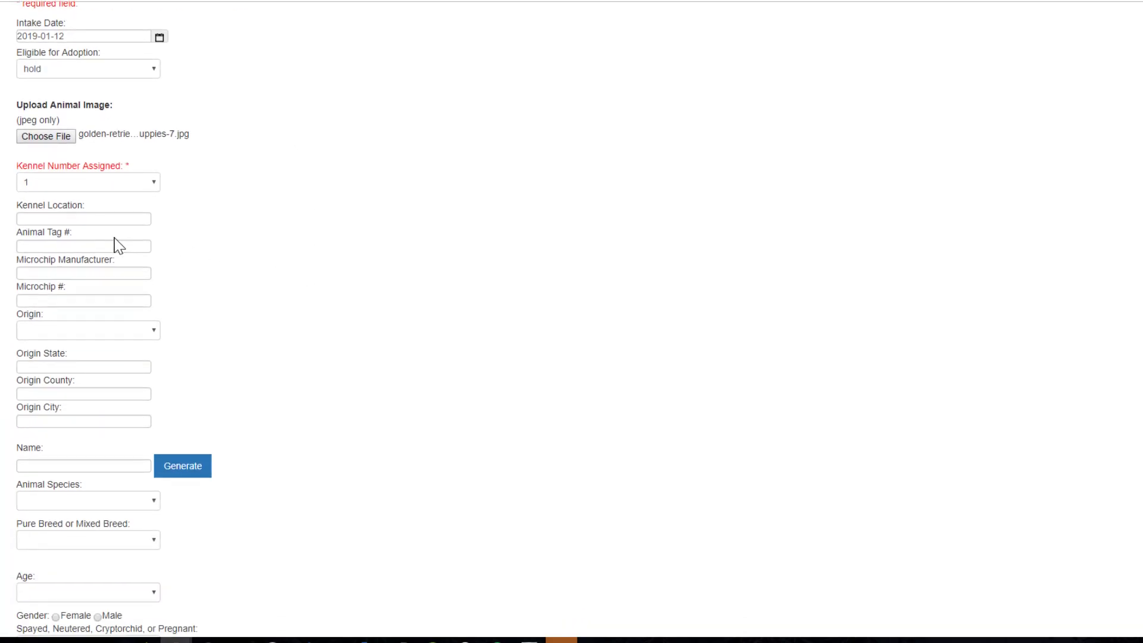
left_click(83, 219)
type("Back Room")
key("Tab")
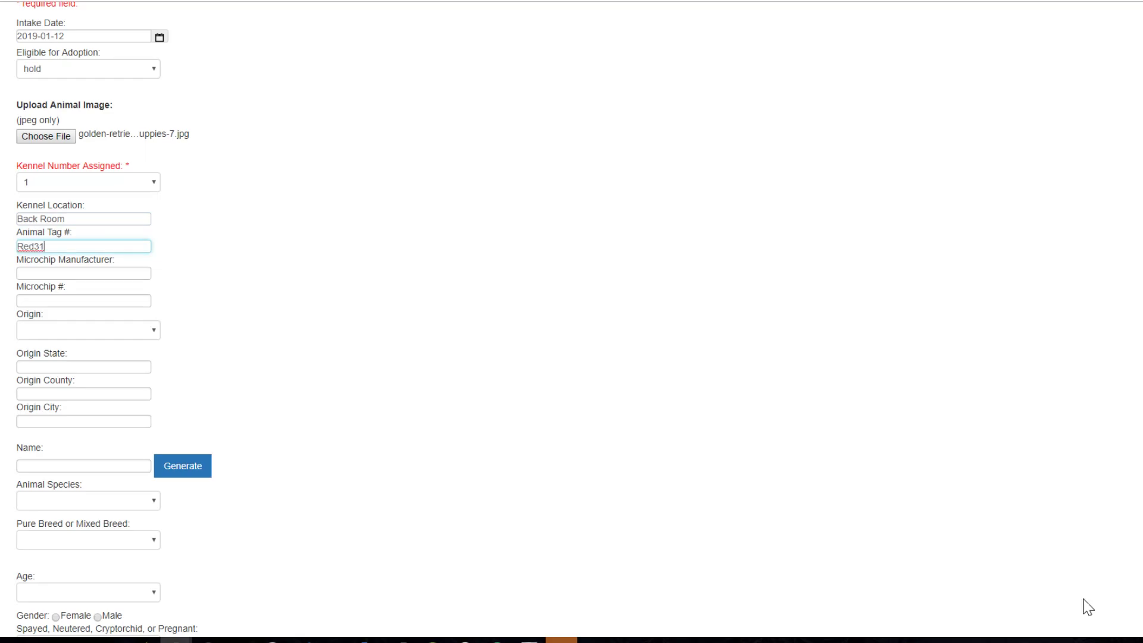
key("Tab")
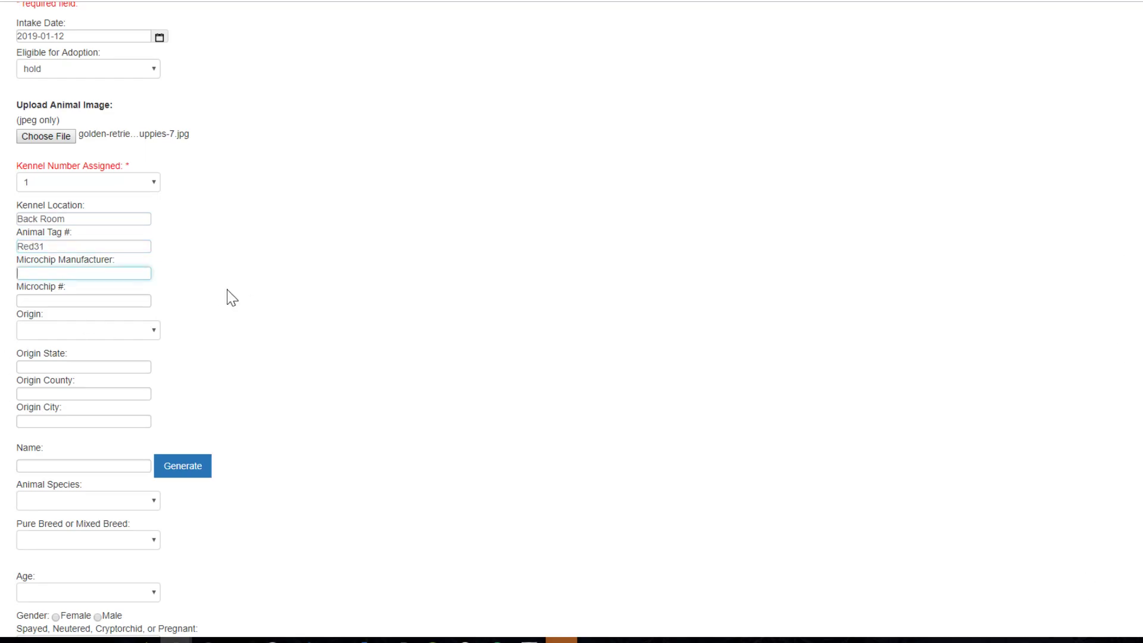
scroll(89, 218, "down", 2)
key("Tab")
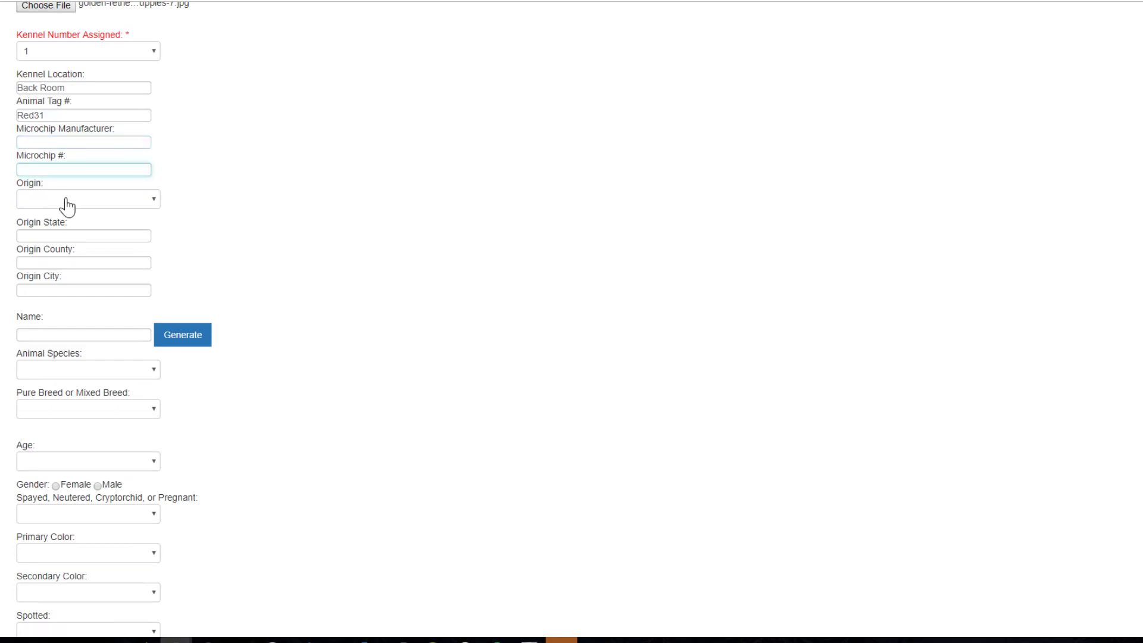
left_click(66, 201)
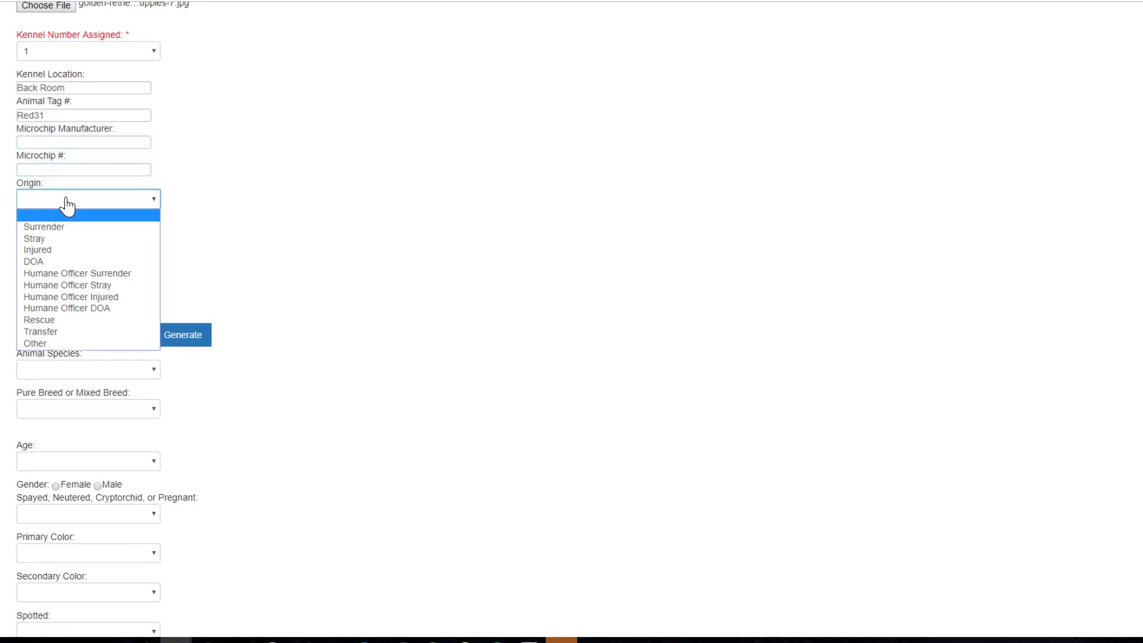
Record the origin as Stray from Franklin County, OH.
left_click(51, 238)
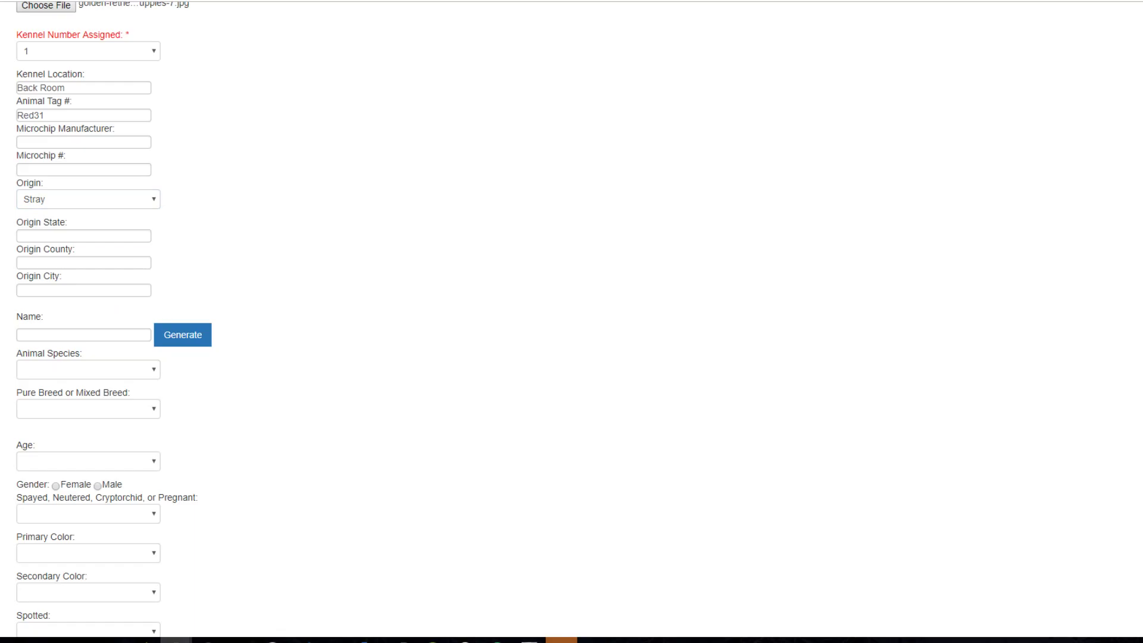
left_click(107, 237)
type("OH")
key("Tab")
type("Franklin")
key("Tab")
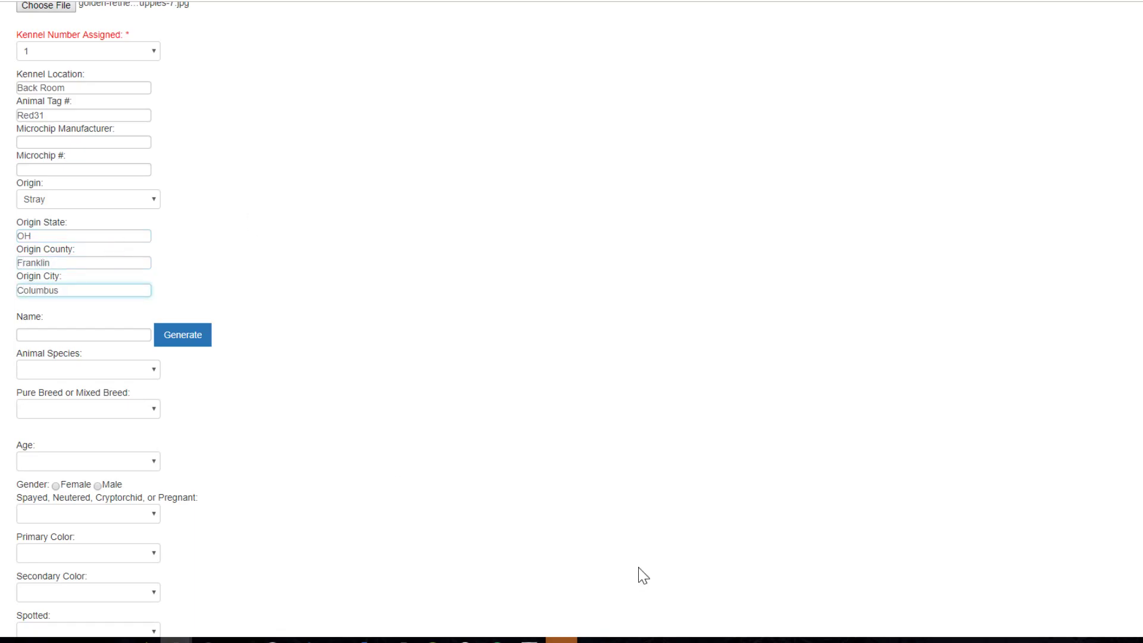
Begin entering the animal's name, Goldy, in the Name box.
scroll(429, 420, "down", 2)
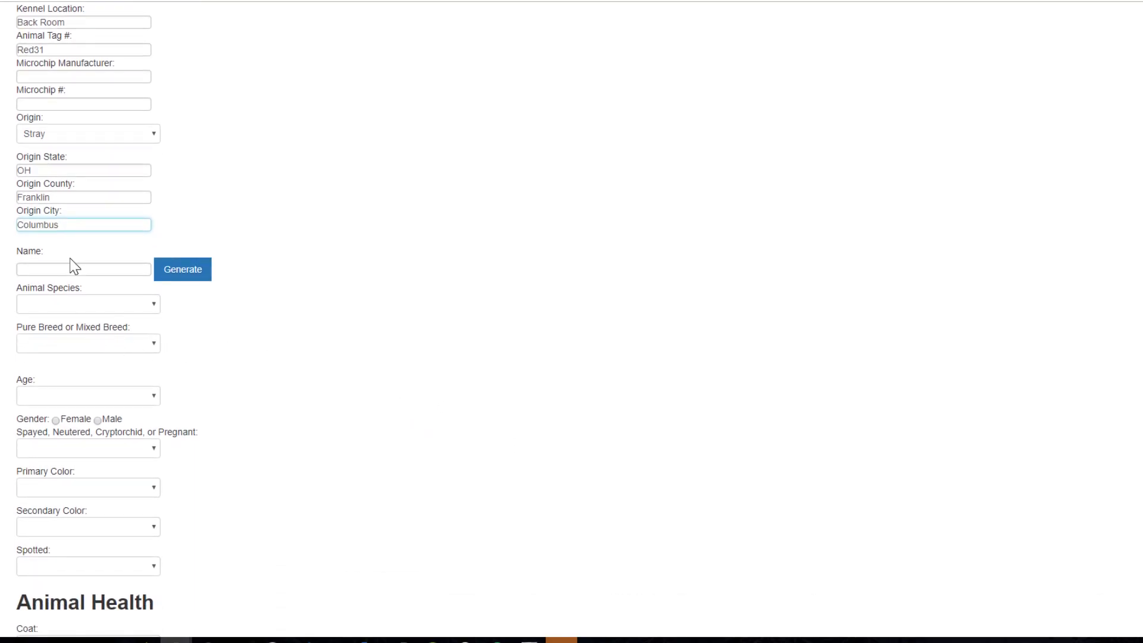
left_click(71, 269)
type("Goldy")
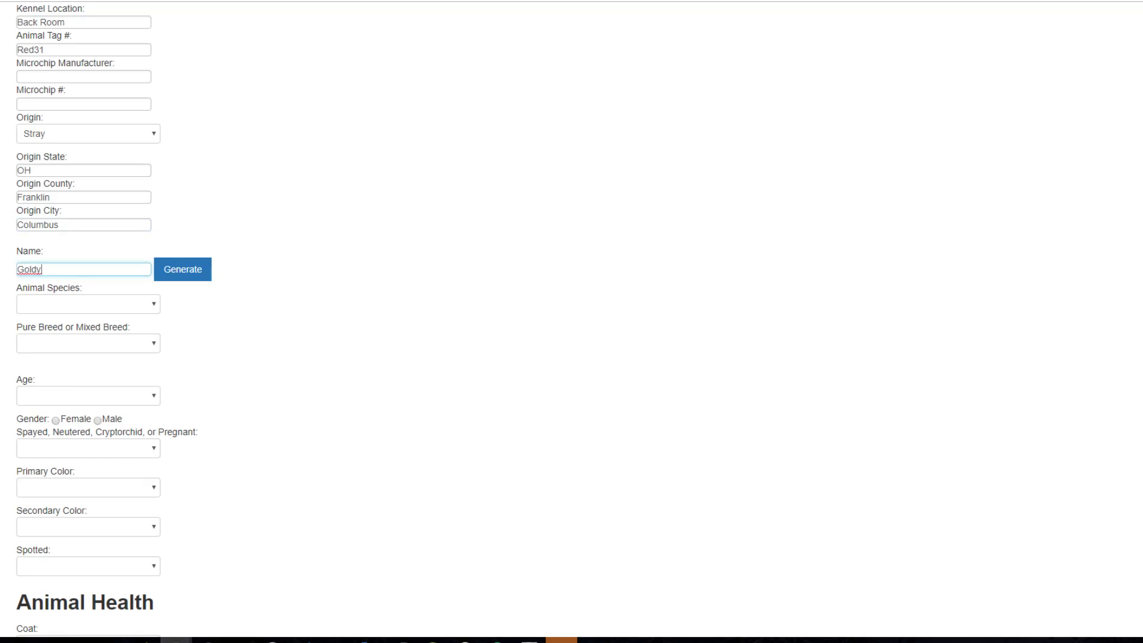
Set the species to Dog and the primary breed to Golden Retriever.
left_click(89, 304)
left_click(70, 340)
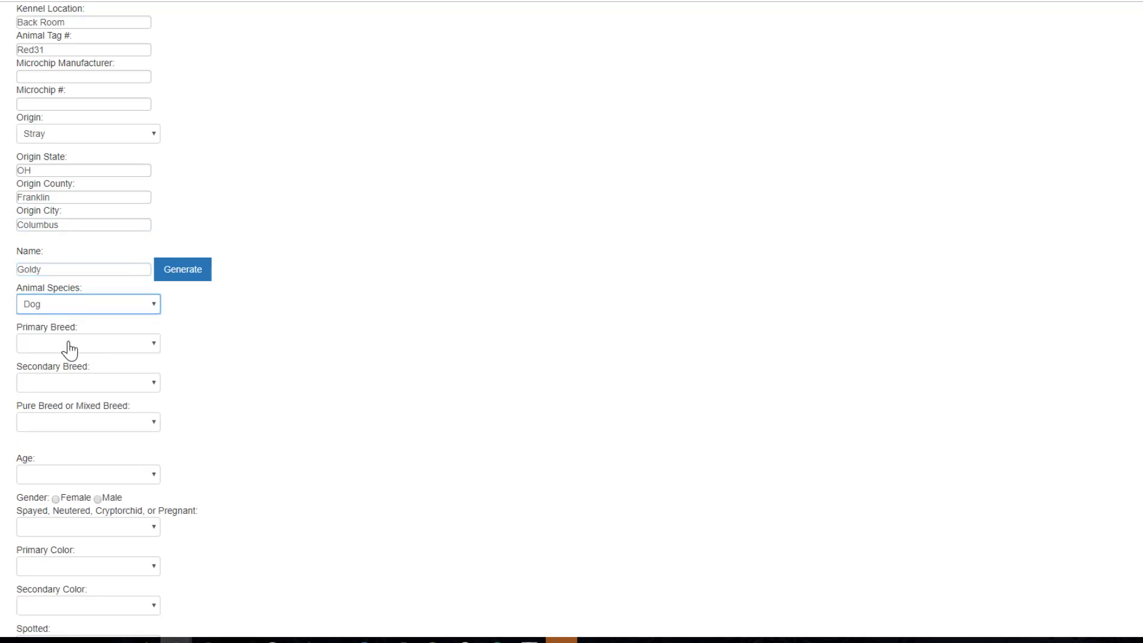
left_click(65, 341)
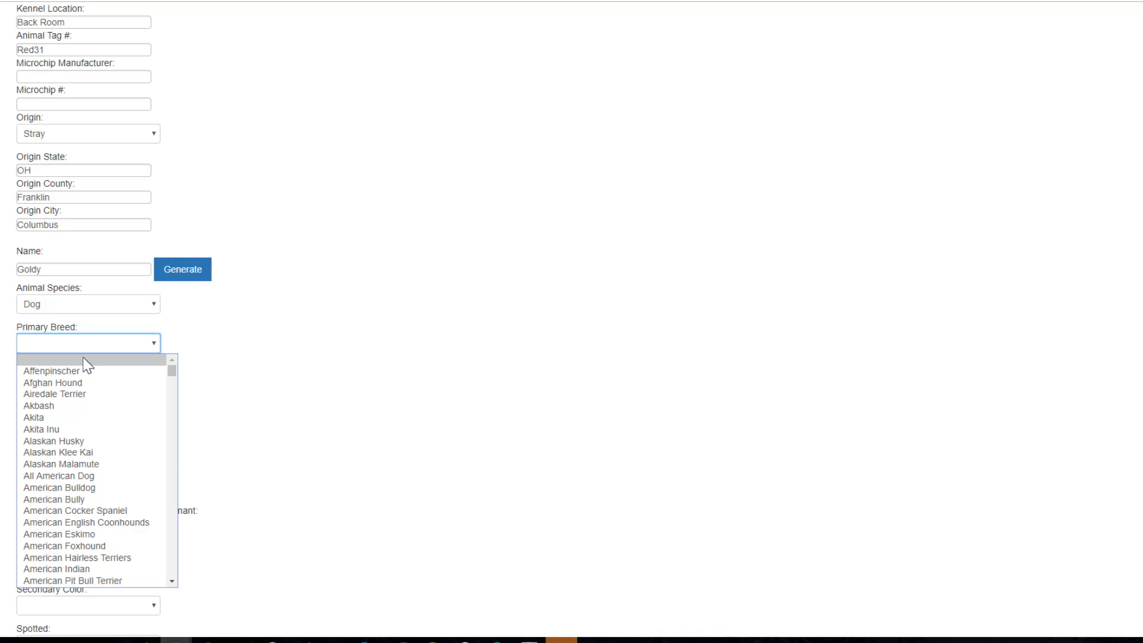
key("g")
key("Down")
key("Down")
key("Down")
key("Down")
key("Down")
key("Down")
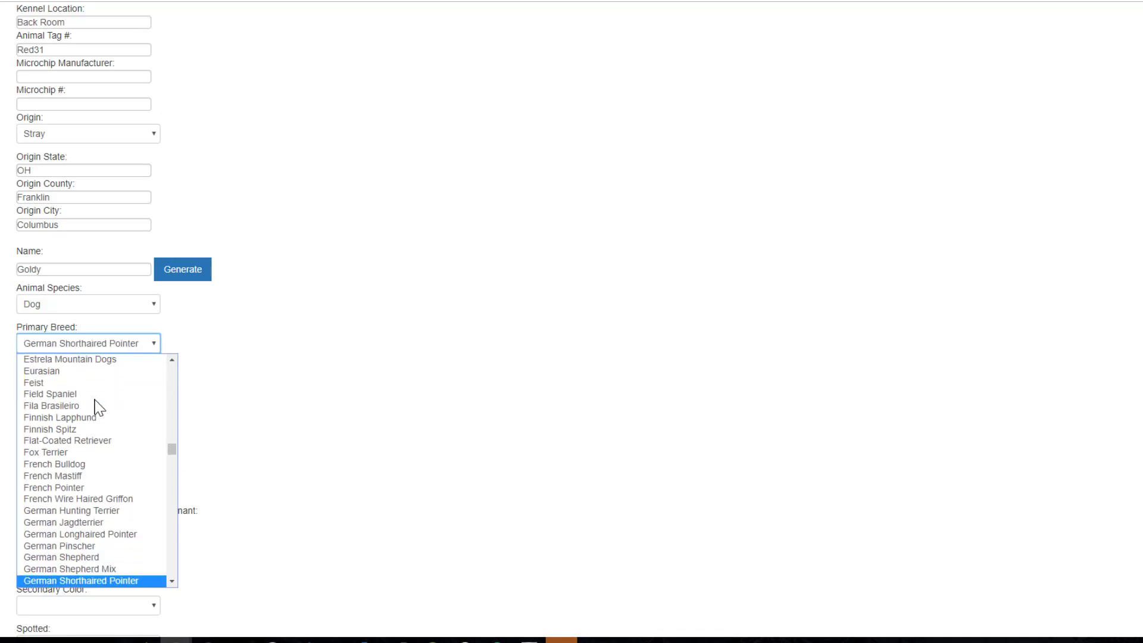
key("Down")
key("Down")
key("Down")
key("Down")
key("Down")
key("Down")
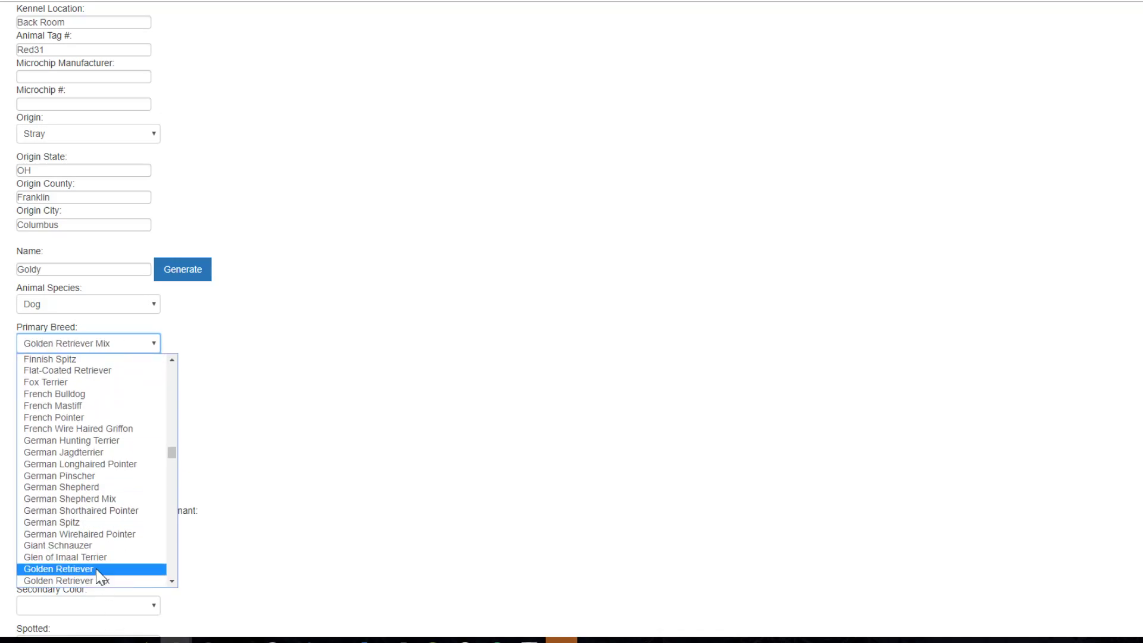
left_click(95, 570)
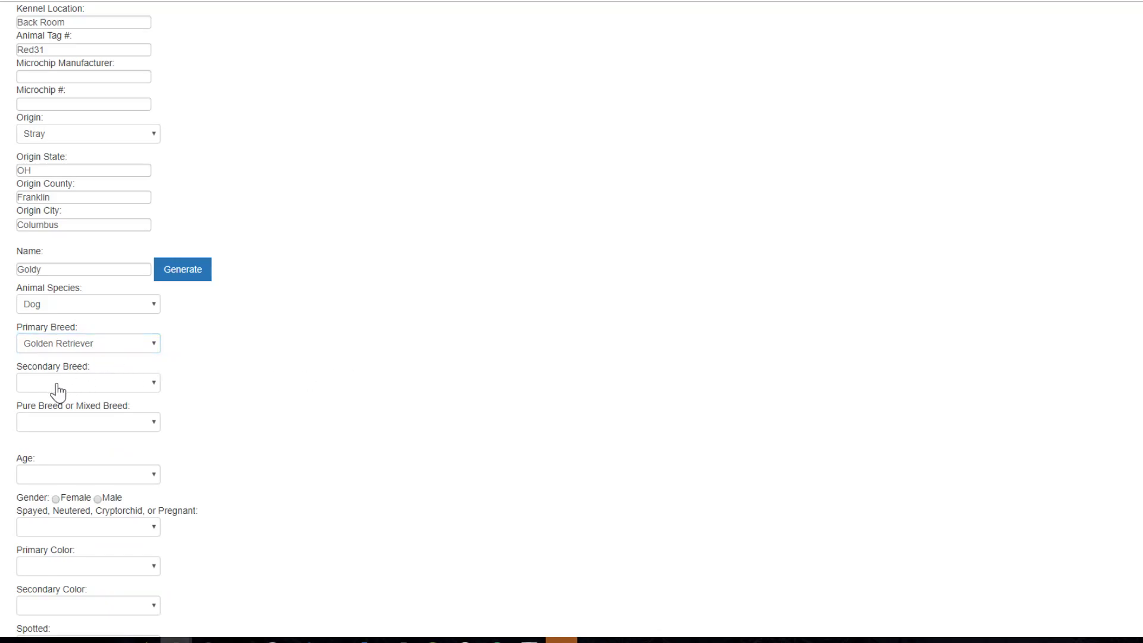
Mark the dog as a Mixed breed, Adult age, and Male.
scroll(337, 413, "down", 1)
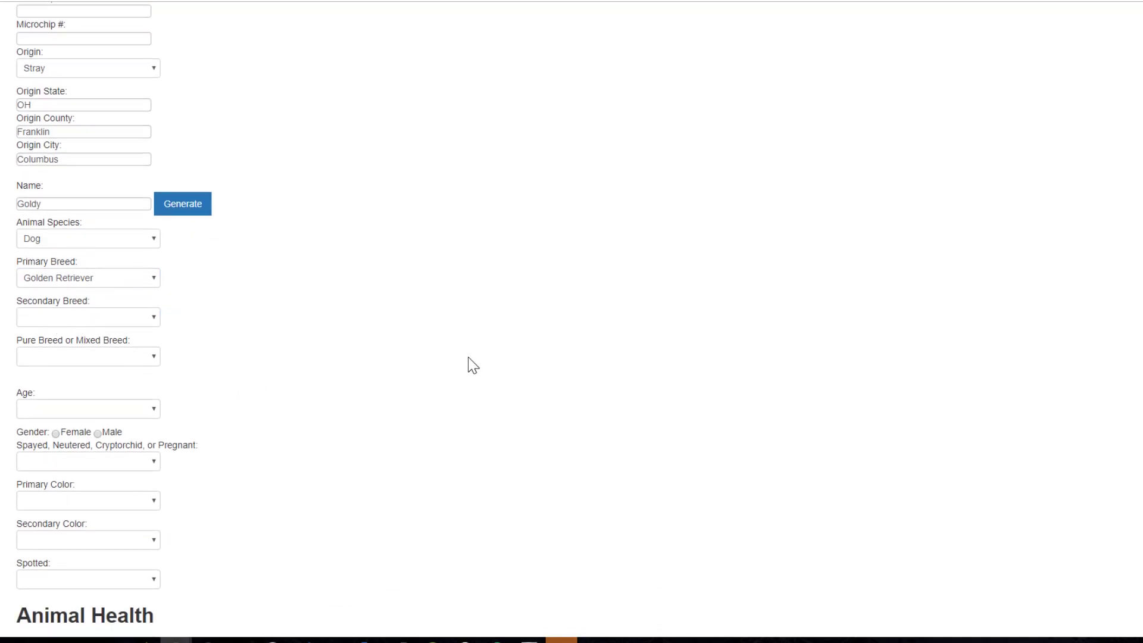
left_click(89, 357)
left_click(60, 396)
scroll(362, 382, "down", 1)
left_click(119, 344)
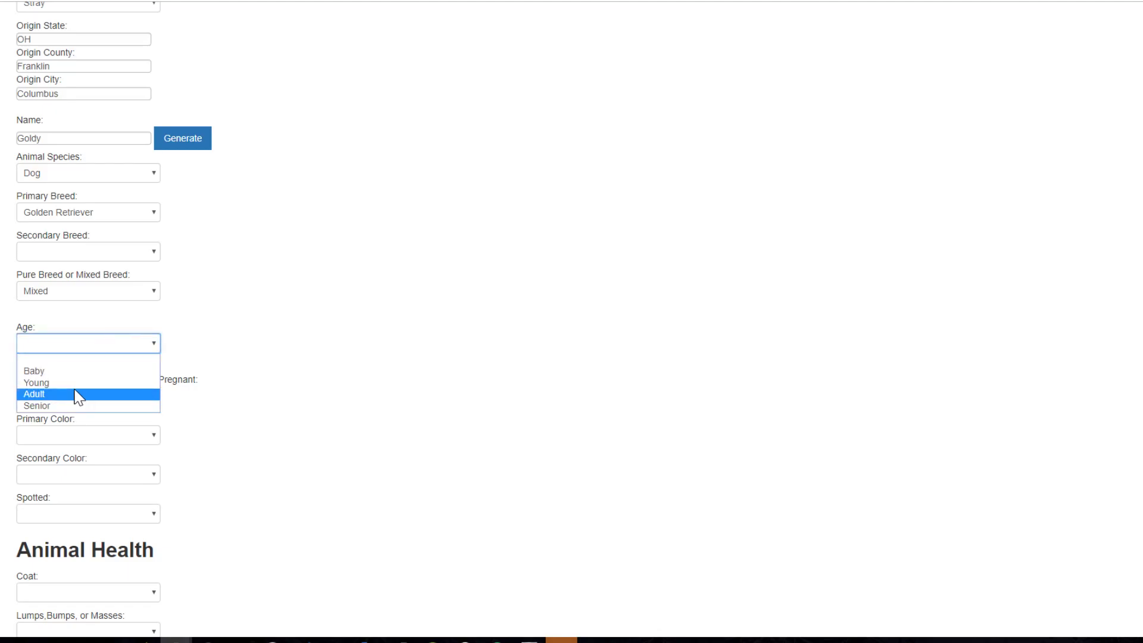
left_click(79, 395)
left_click(103, 368)
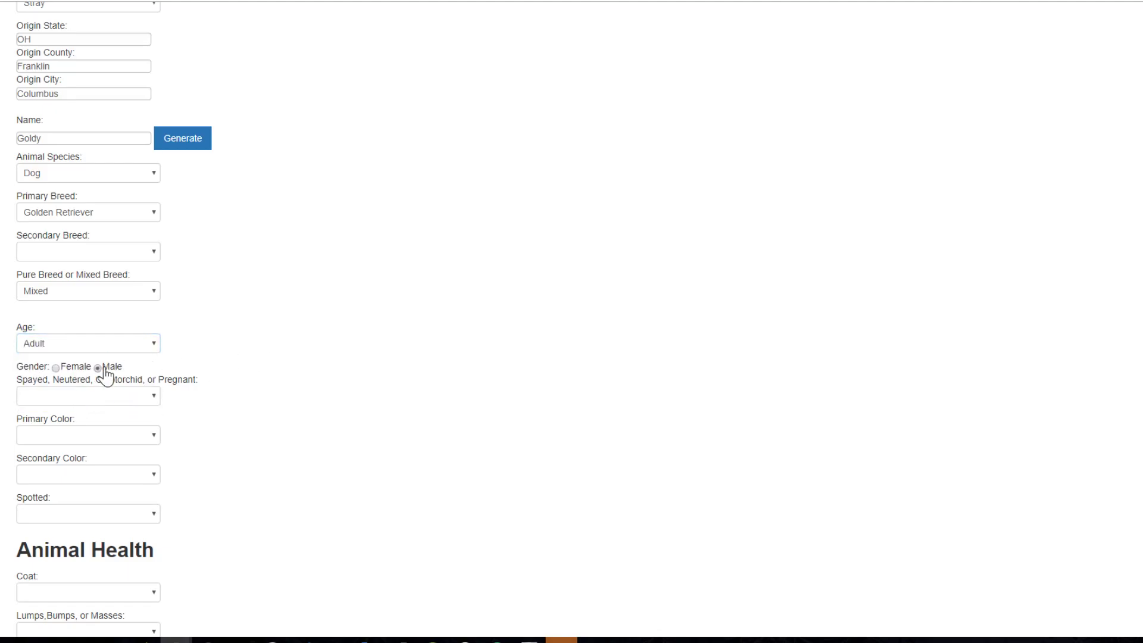
scroll(510, 352, "down", 1)
Set the spay/neuter status to neutered and the primary colour to orange.
left_click(39, 333)
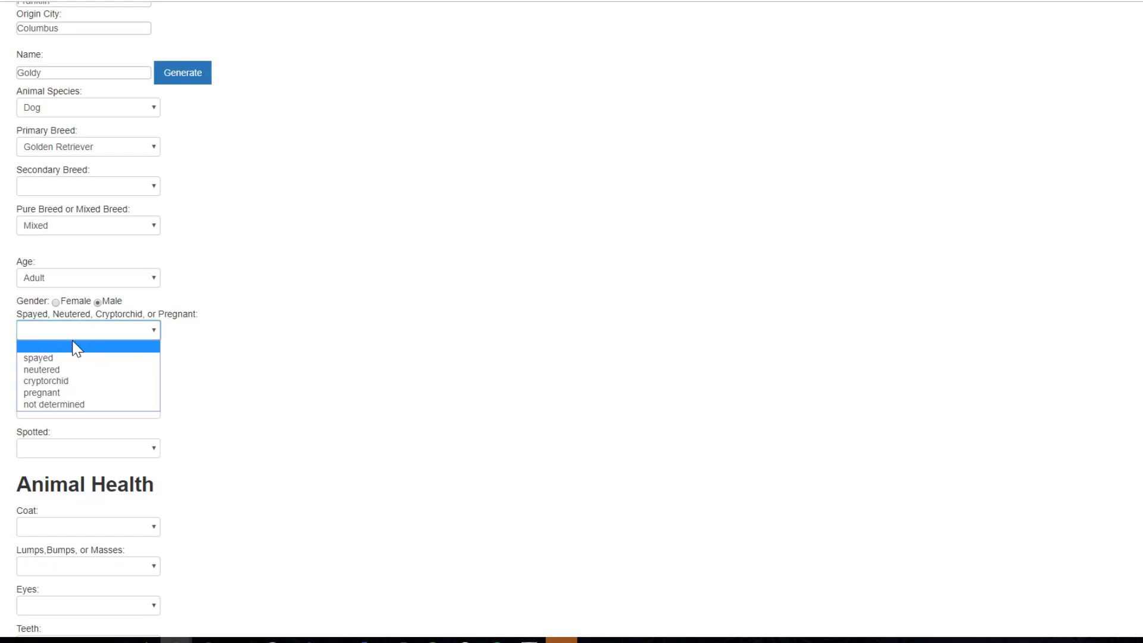
left_click(70, 370)
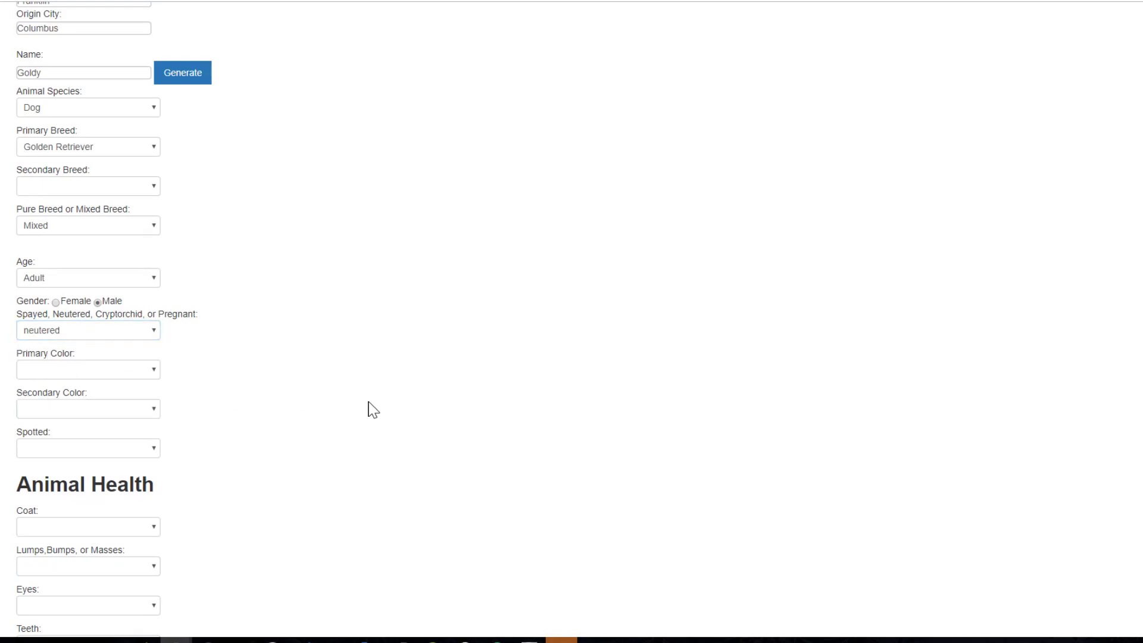
scroll(368, 406, "down", 1)
left_click(100, 314)
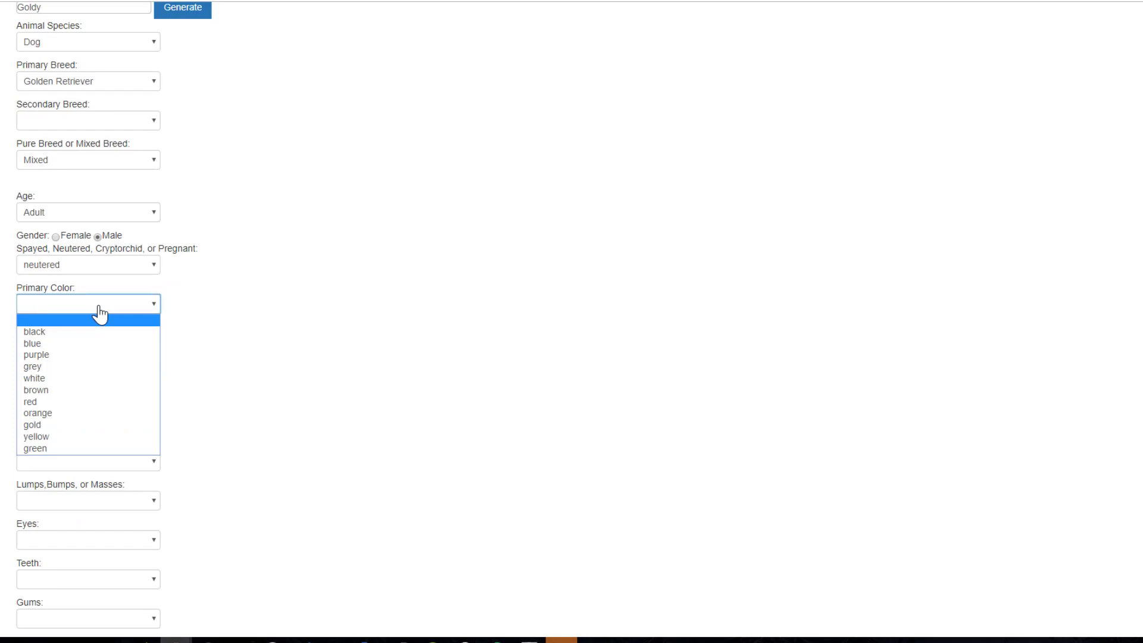
left_click(61, 413)
scroll(357, 353, "down", 2)
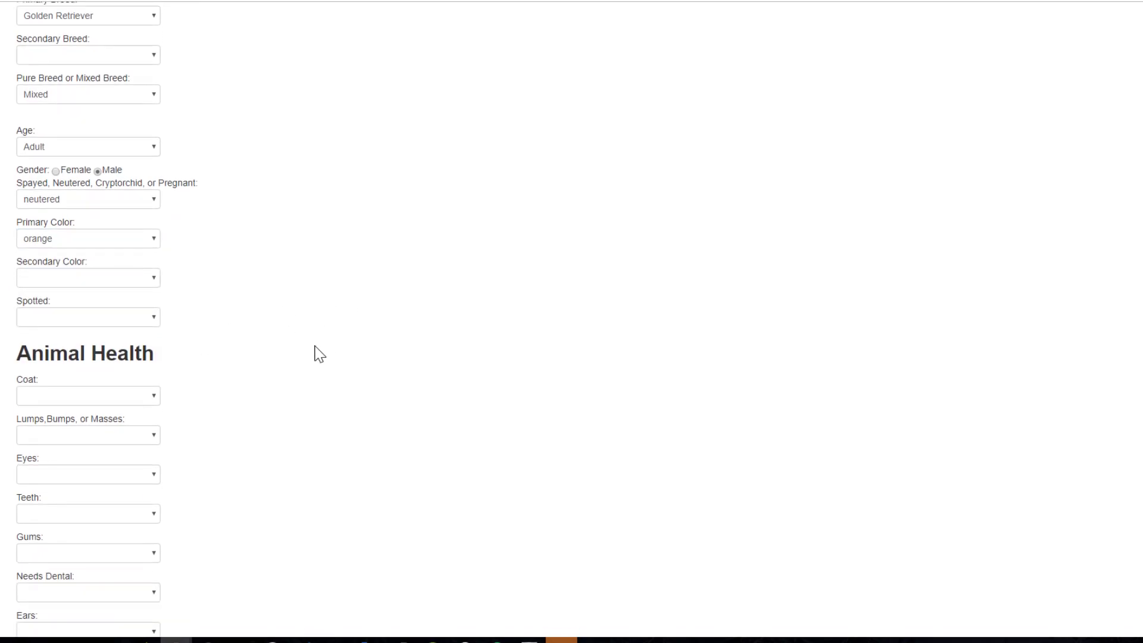
scroll(298, 359, "down", 1)
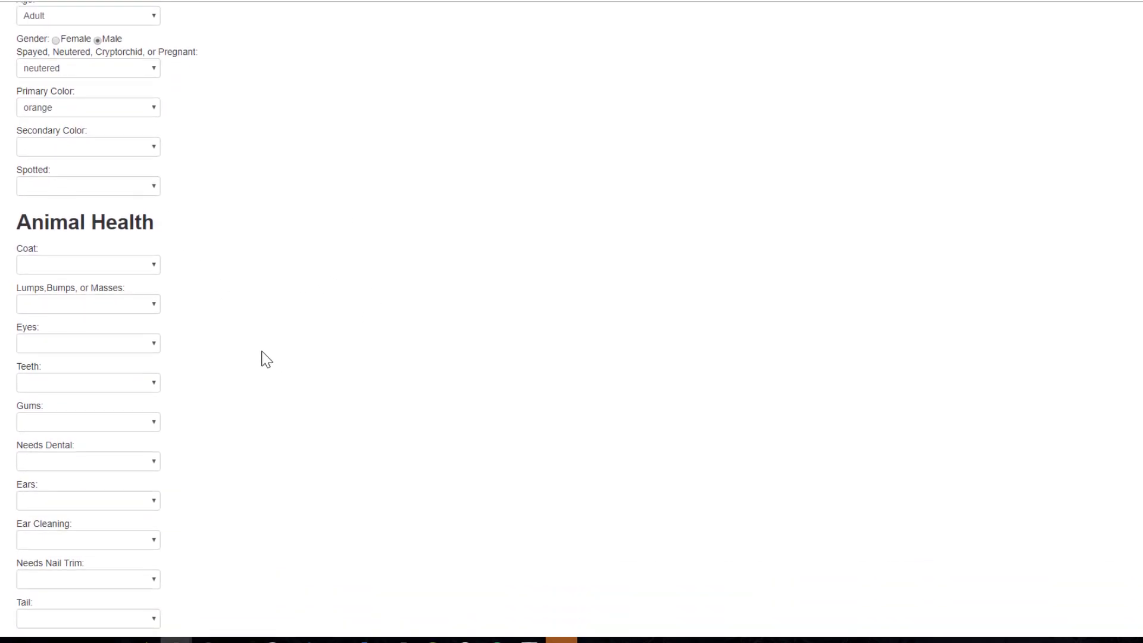
left_click(51, 271)
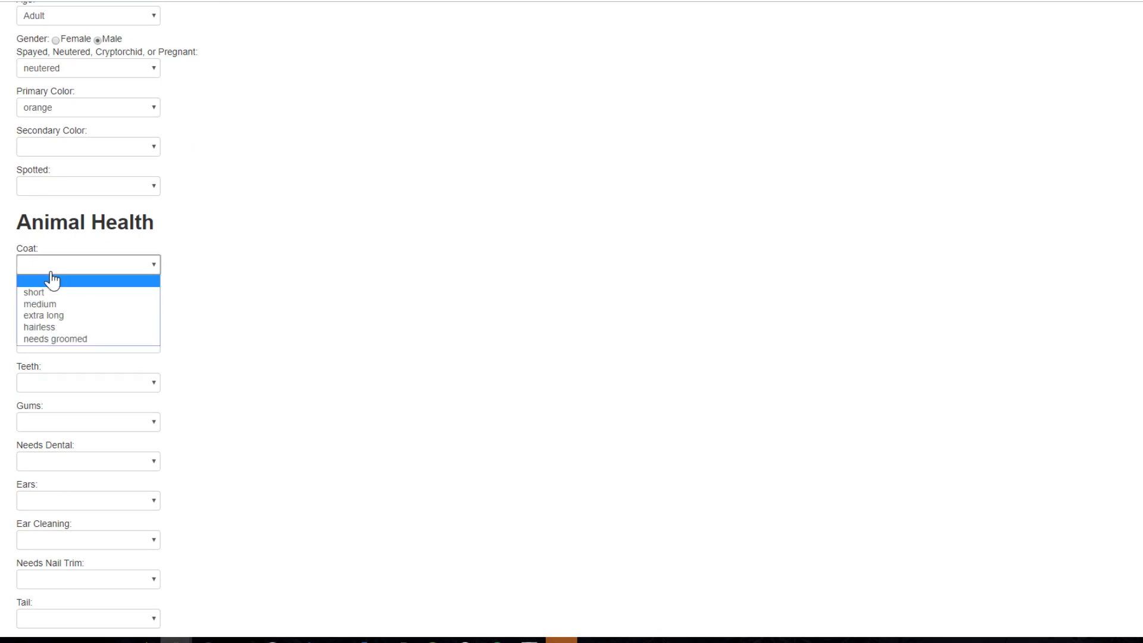
Set Coat to extra long, Lumps to no, and Eyes to clear.
left_click(50, 317)
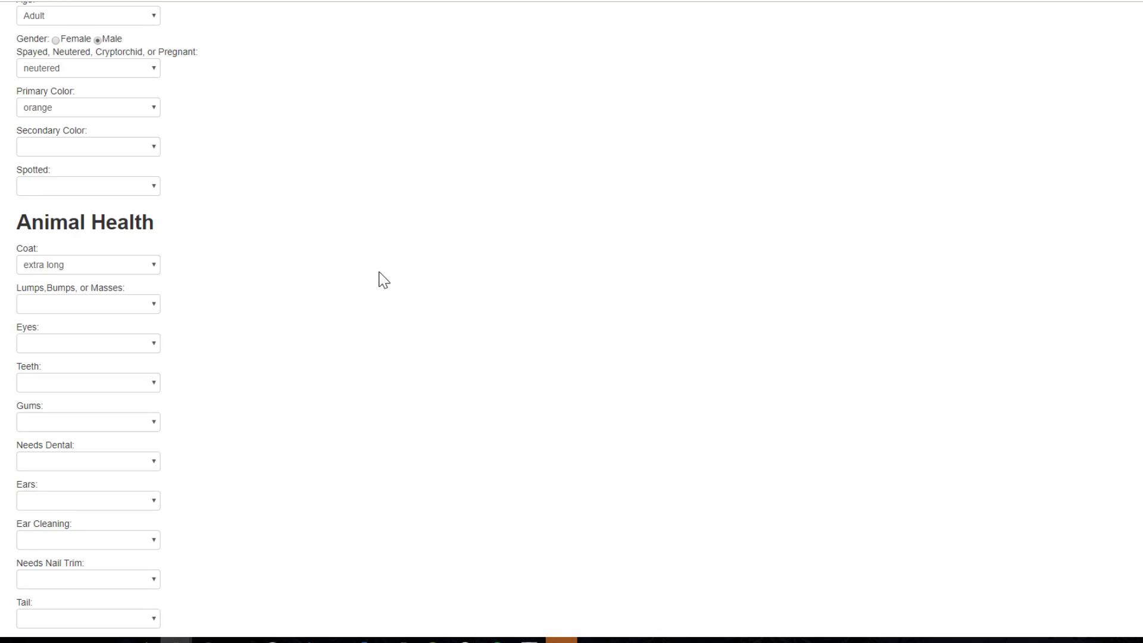
scroll(156, 309, "down", 1)
left_click(85, 239)
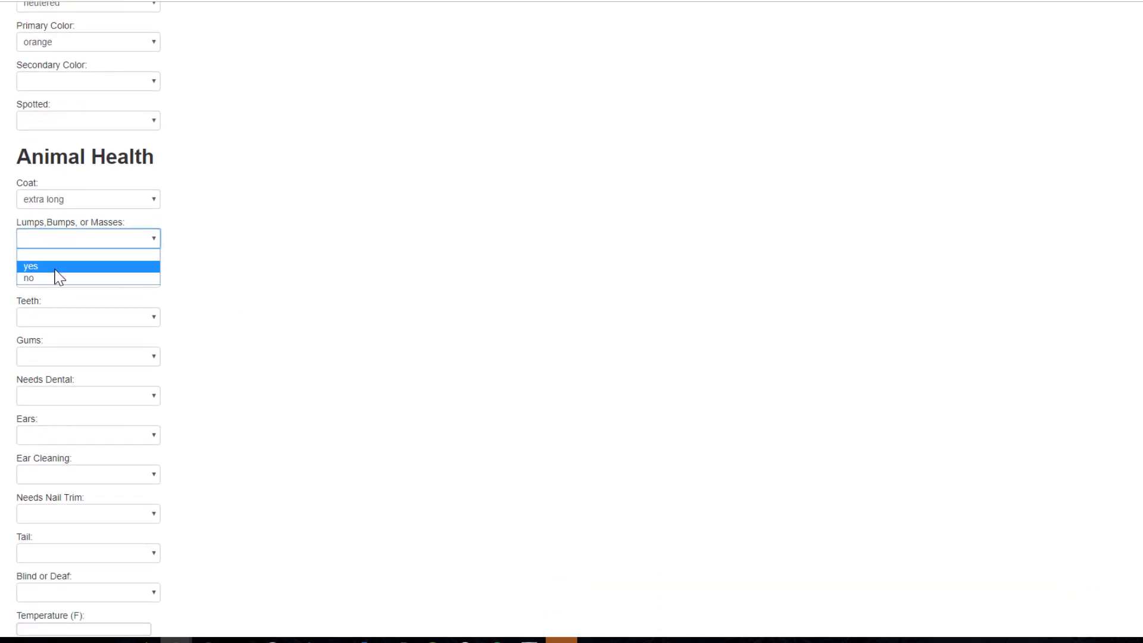
left_click(90, 279)
left_click(91, 285)
left_click(78, 305)
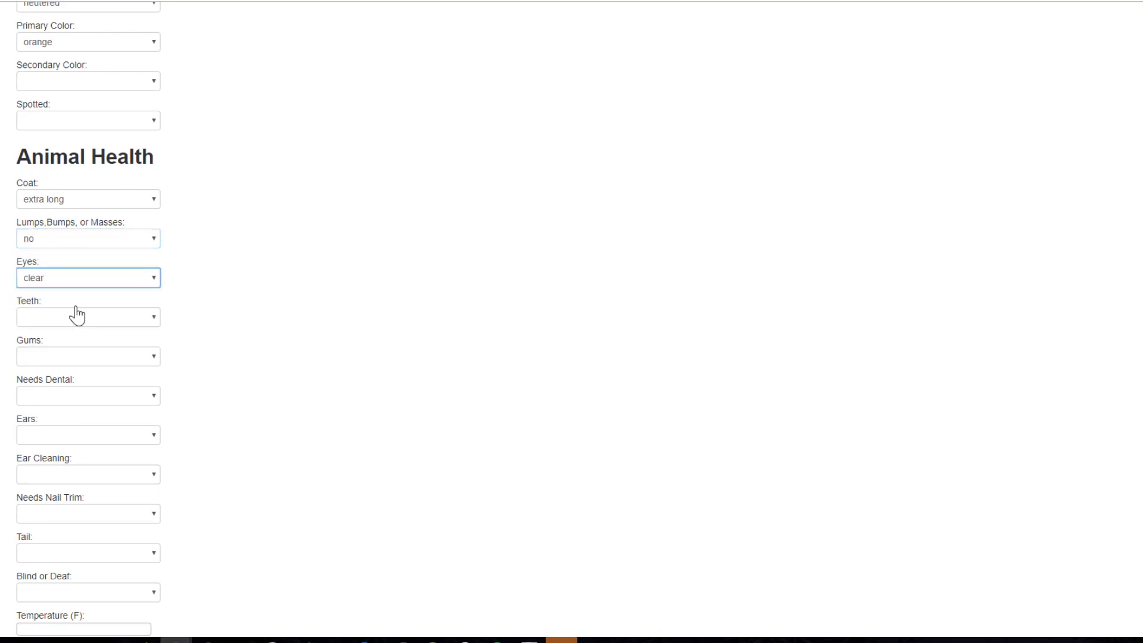
Set Teeth to clean and Gums to pink.
left_click(62, 322)
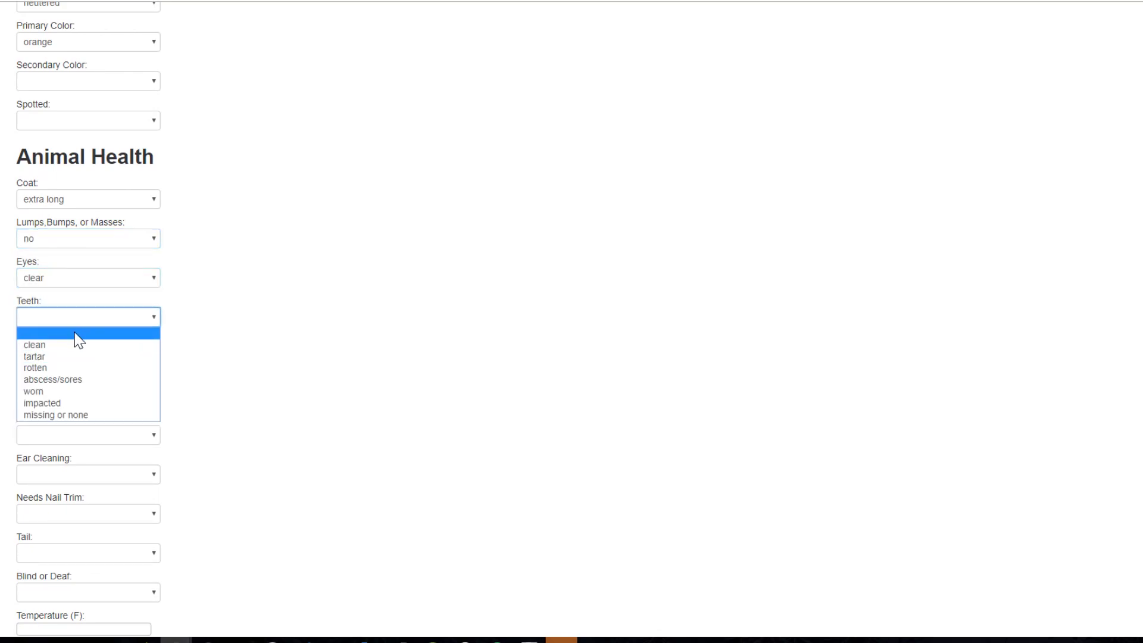
left_click(69, 345)
left_click(67, 357)
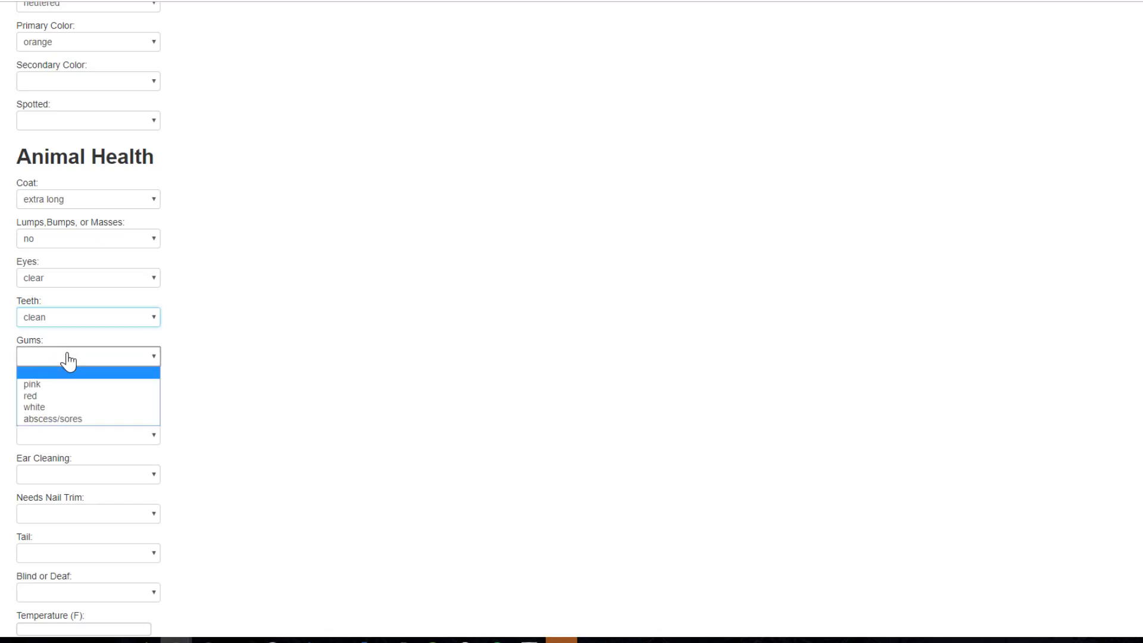
left_click(64, 385)
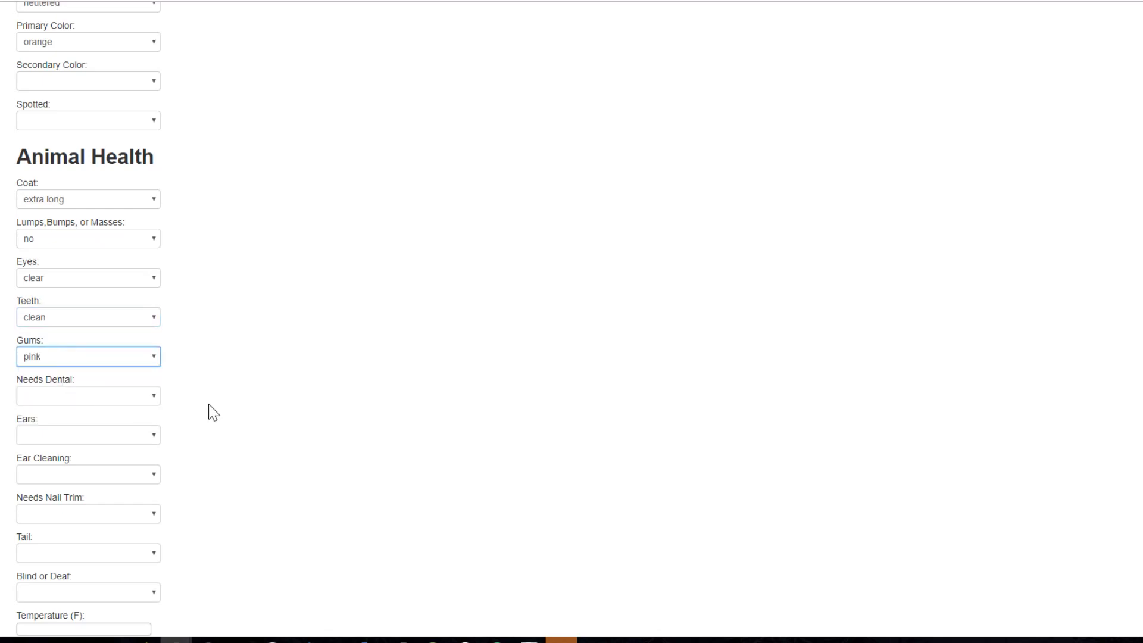
scroll(311, 398, "down", 1)
Record no dental work, droop ears, no ear cleaning, and a nail trim needed.
left_click(74, 337)
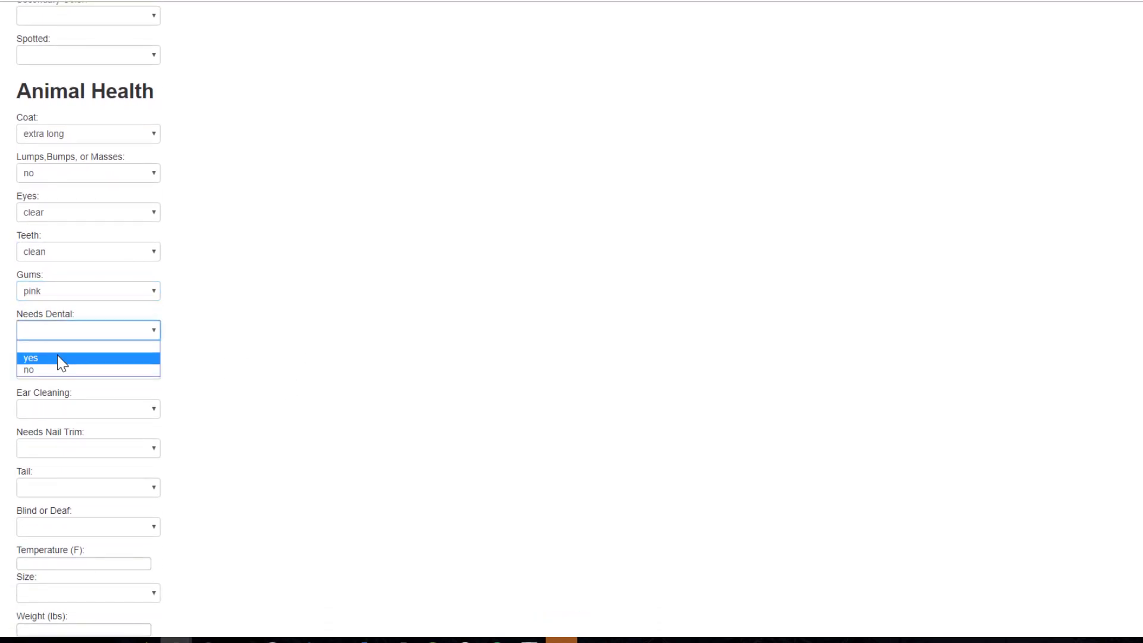
left_click(50, 369)
left_click(94, 376)
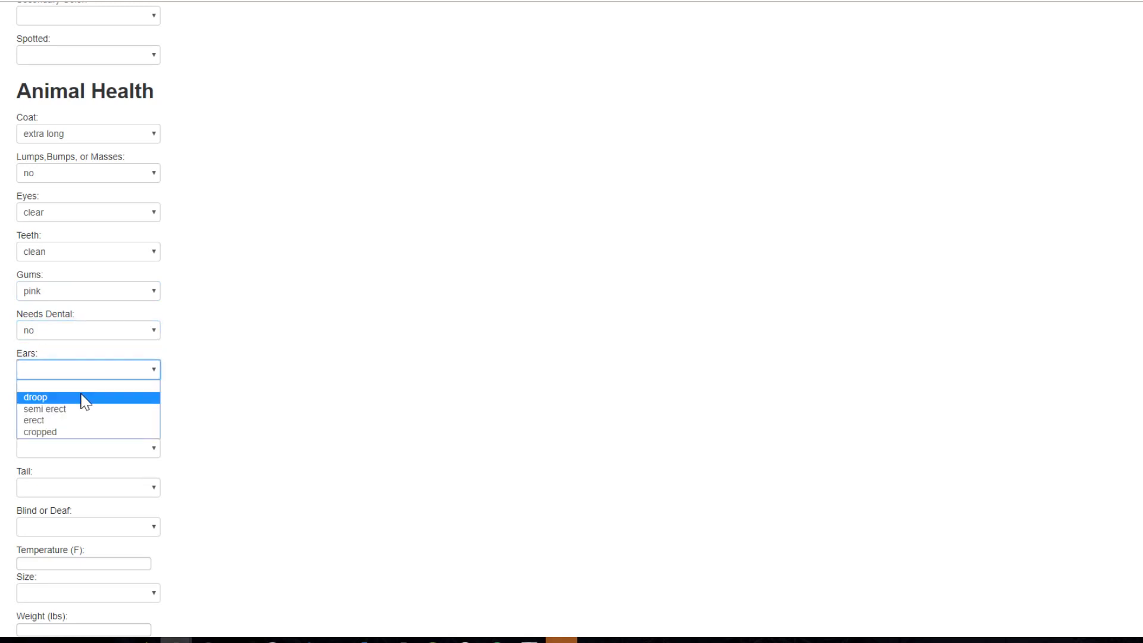
left_click(83, 398)
scroll(298, 399, "down", 1)
left_click(62, 345)
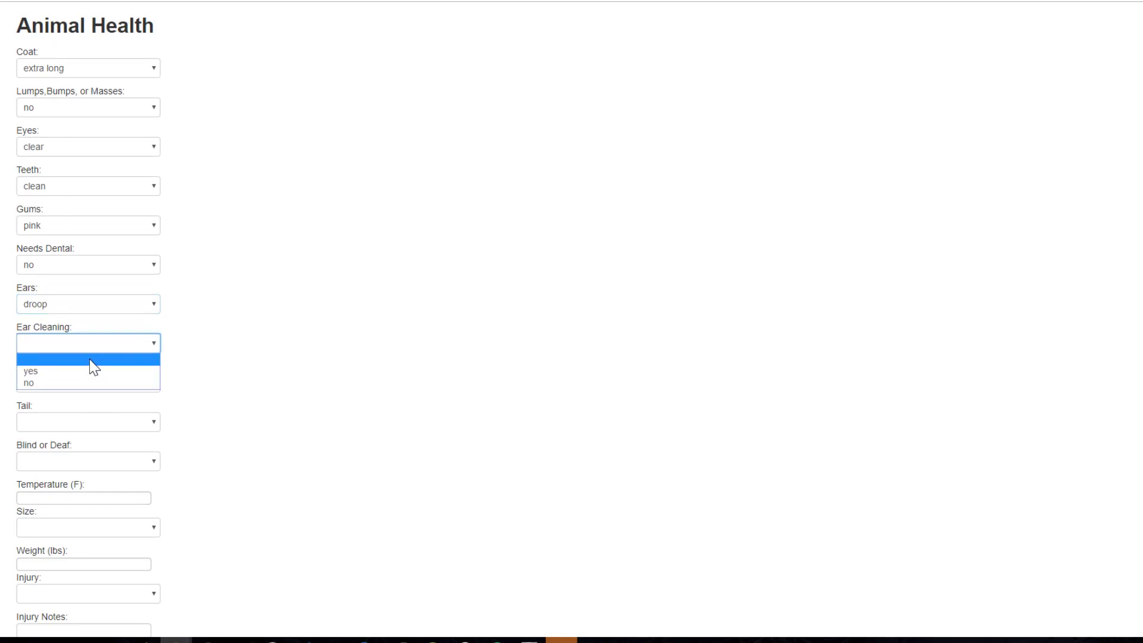
left_click(70, 384)
left_click(72, 386)
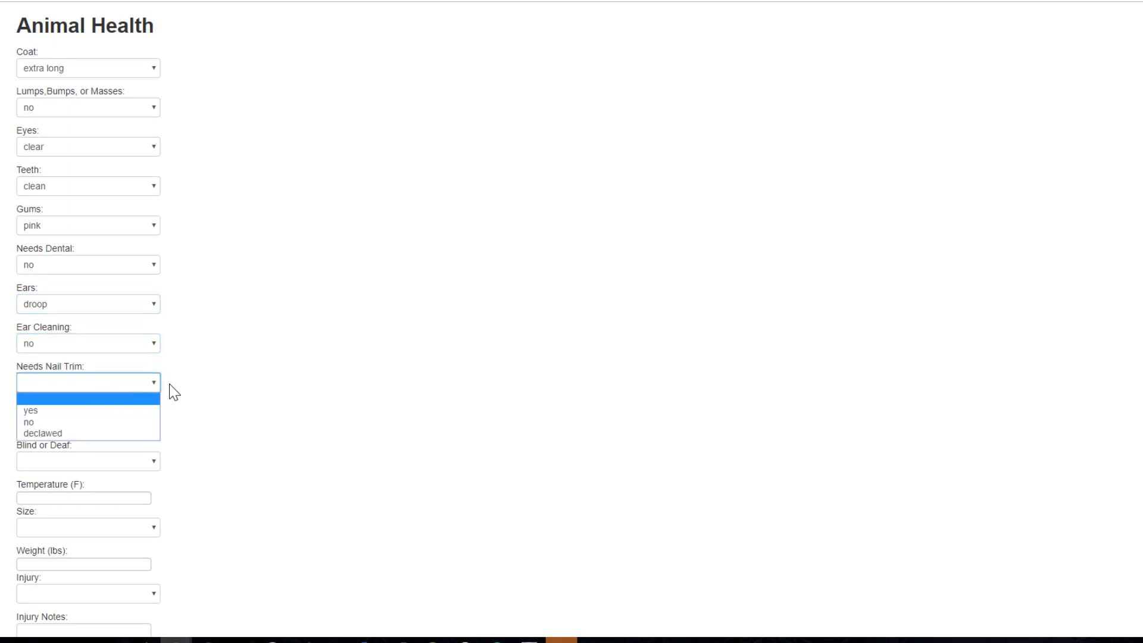
left_click(64, 410)
scroll(178, 327, "down", 3)
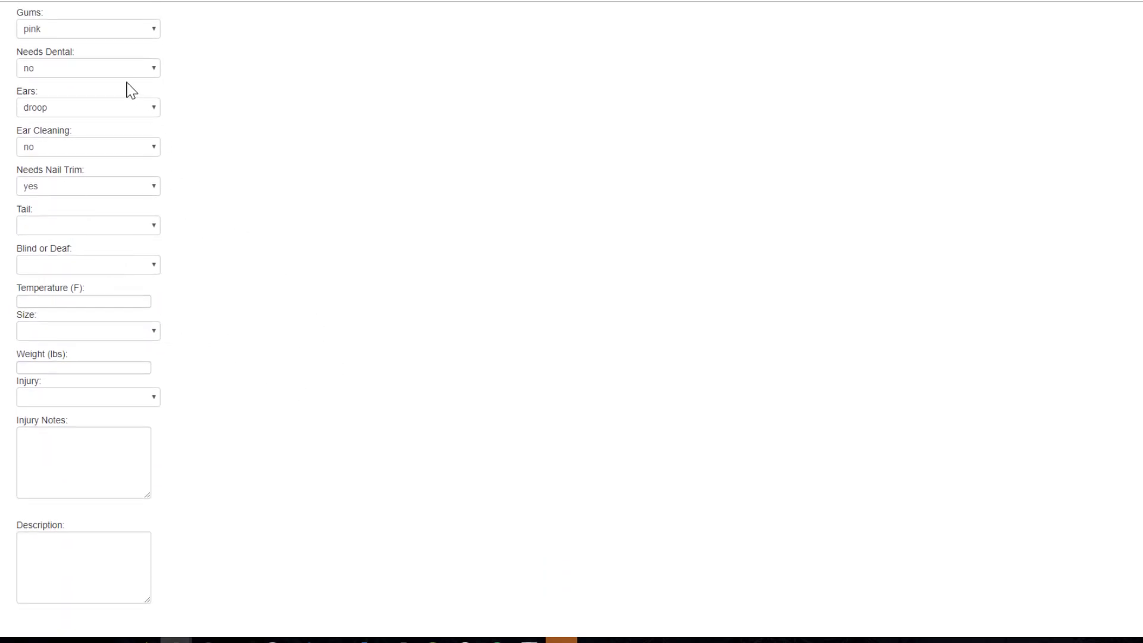
scroll(235, 269, "down", 1)
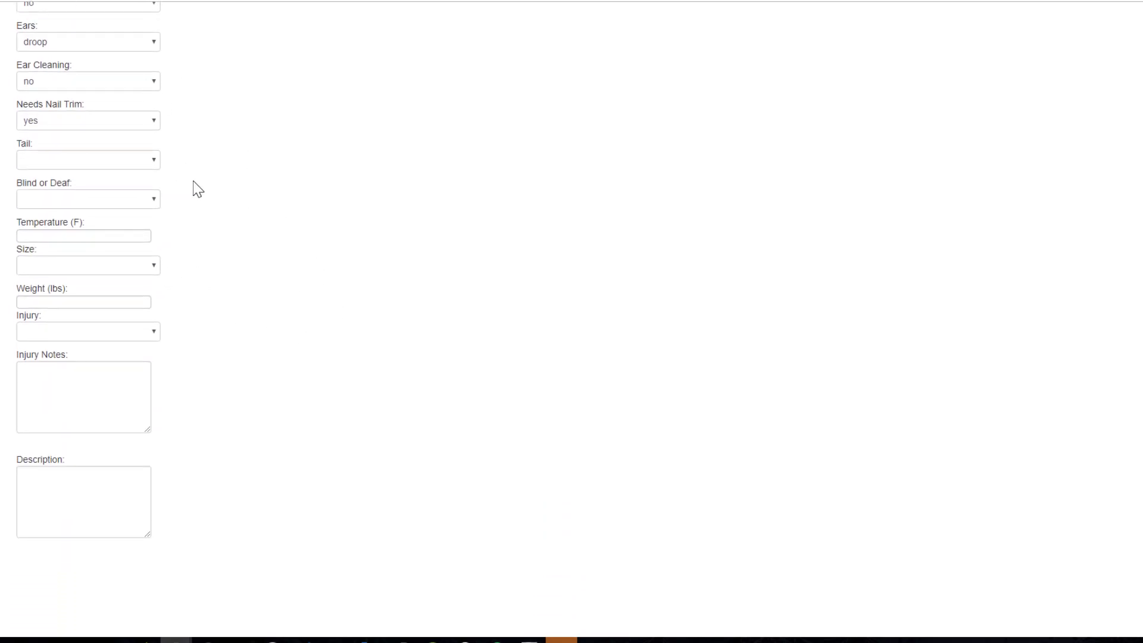
Set the Tail to long and Blind or Deaf to Deaf.
left_click(90, 162)
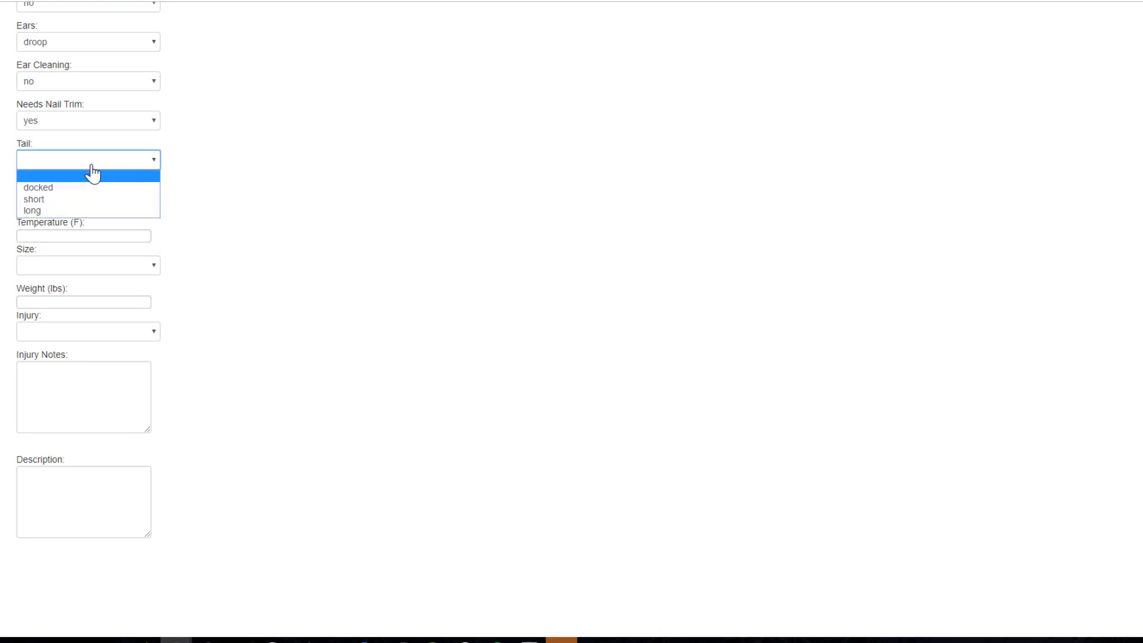
left_click(51, 211)
left_click(53, 201)
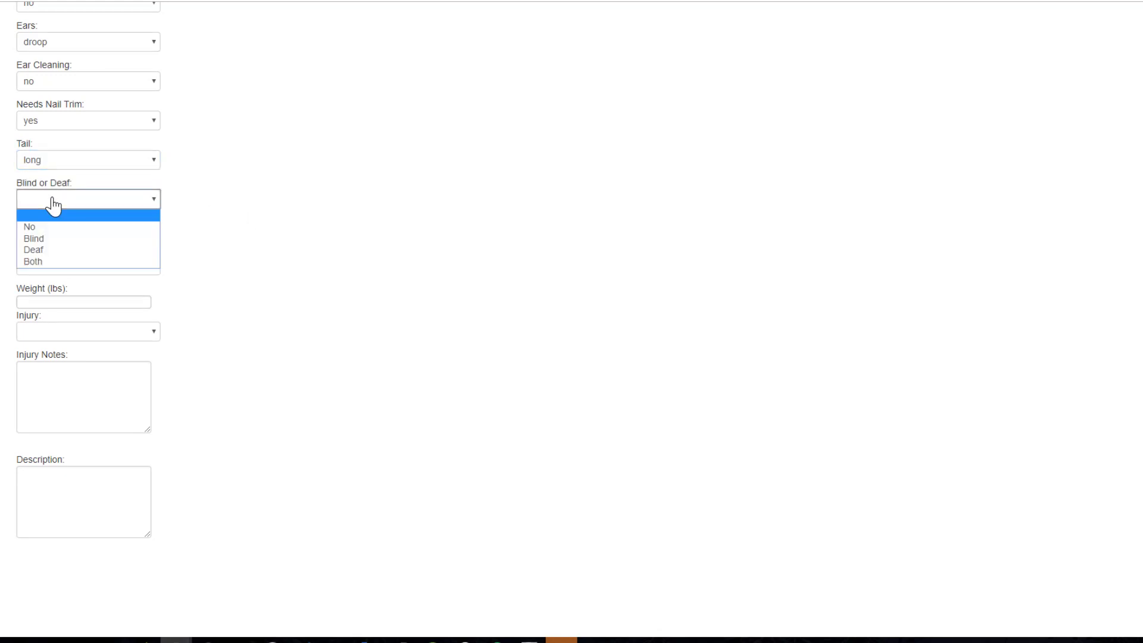
left_click(81, 251)
left_click(83, 235)
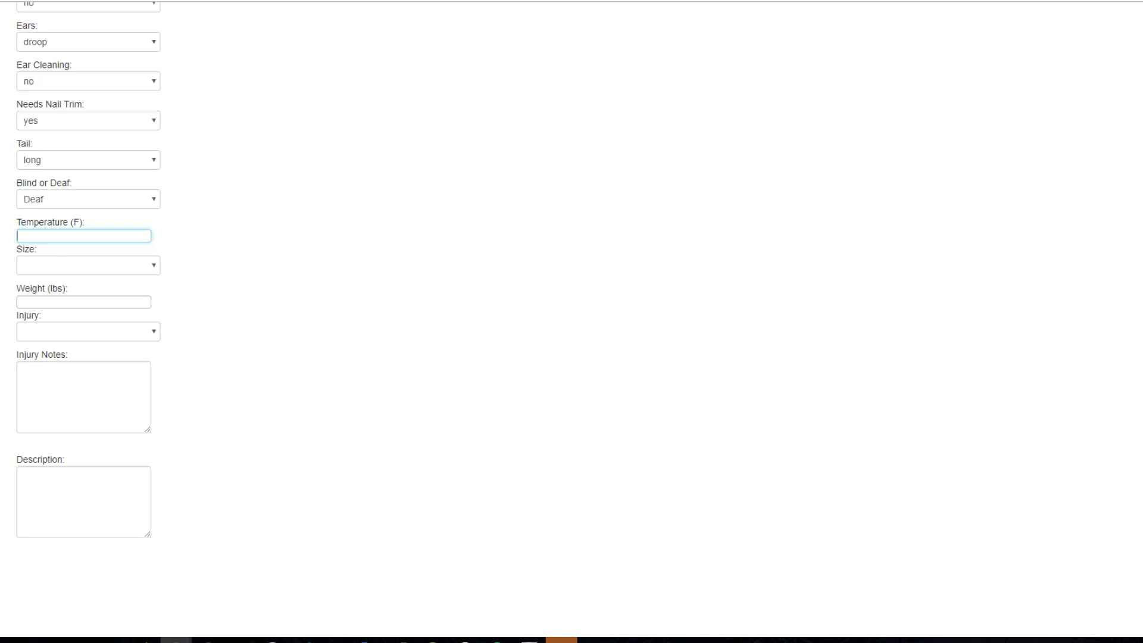
Enter temperature 99, size Medium, and weight 60.
type("99")
scroll(234, 184, "down", 1)
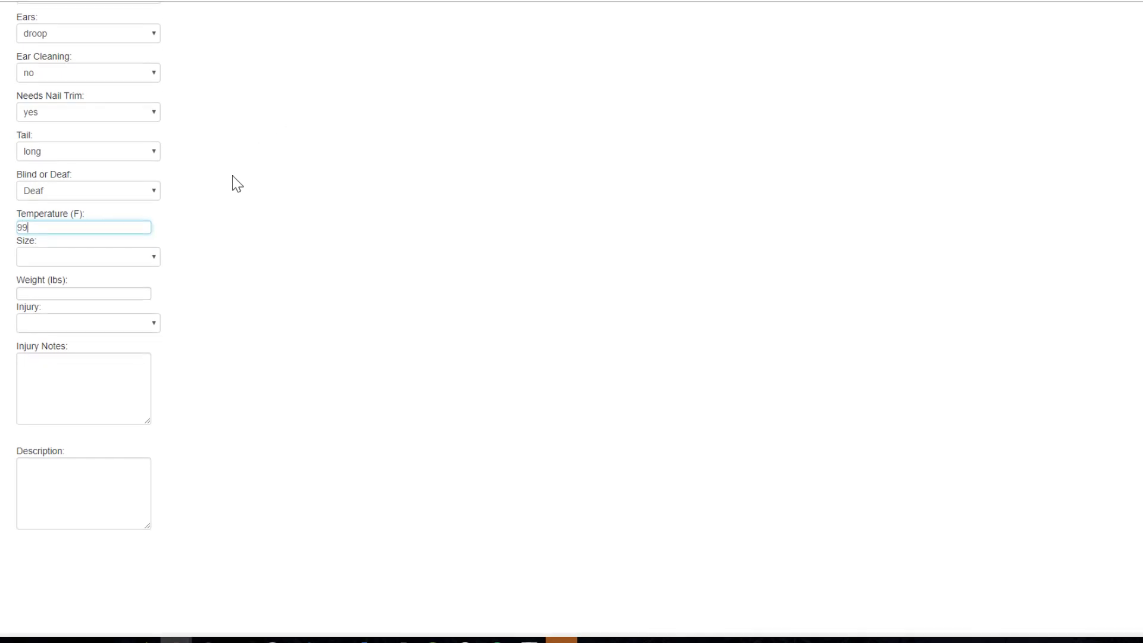
left_click(60, 203)
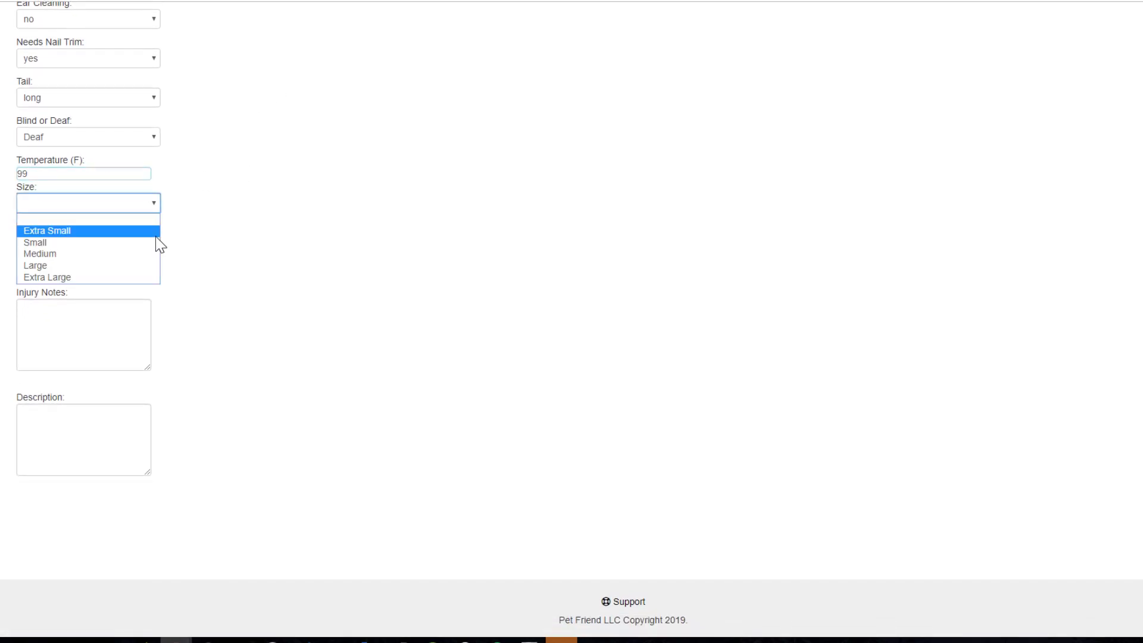
left_click(52, 254)
key("Tab")
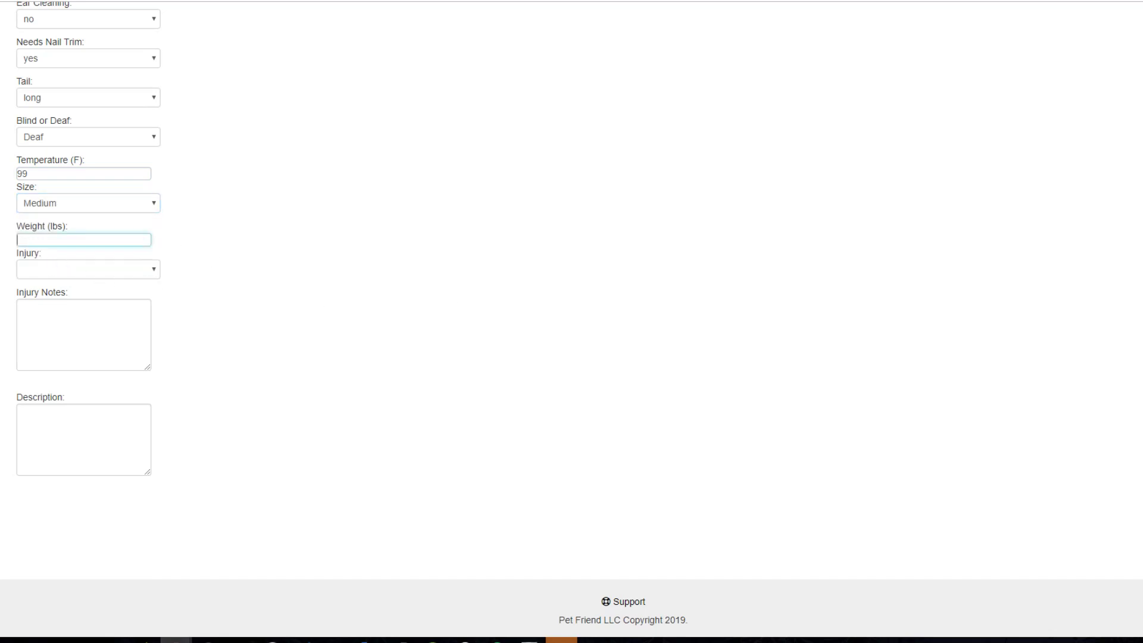
type("60")
Set Injury to yes with notes 'laceration on his right leg' and description 'Good boy, very friendly'.
left_click(135, 270)
left_click(87, 298)
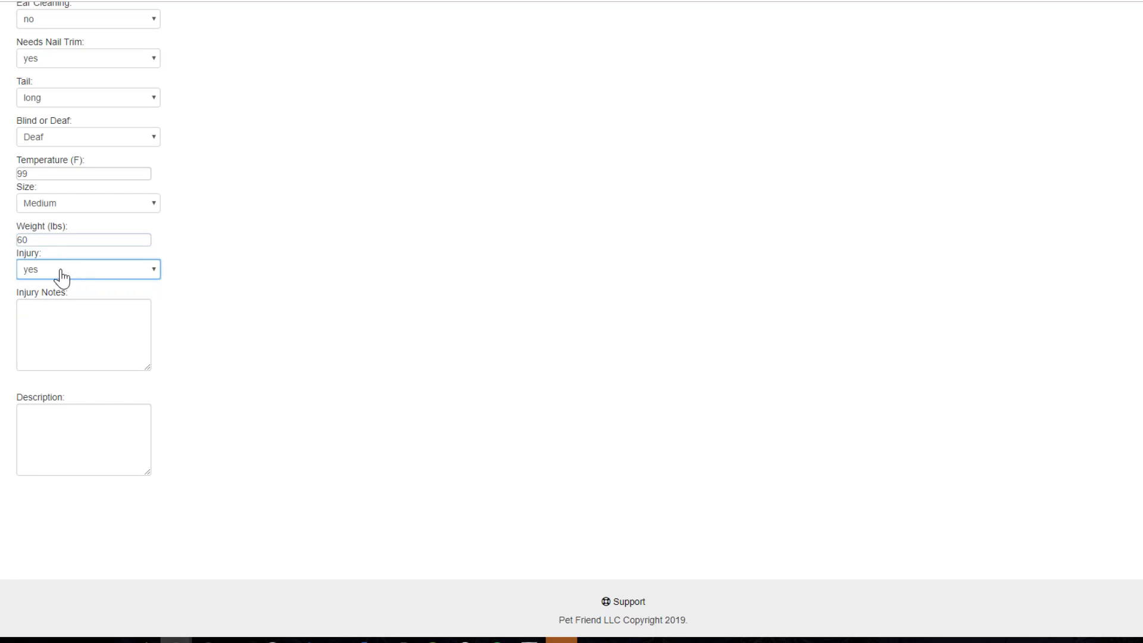
key("Tab")
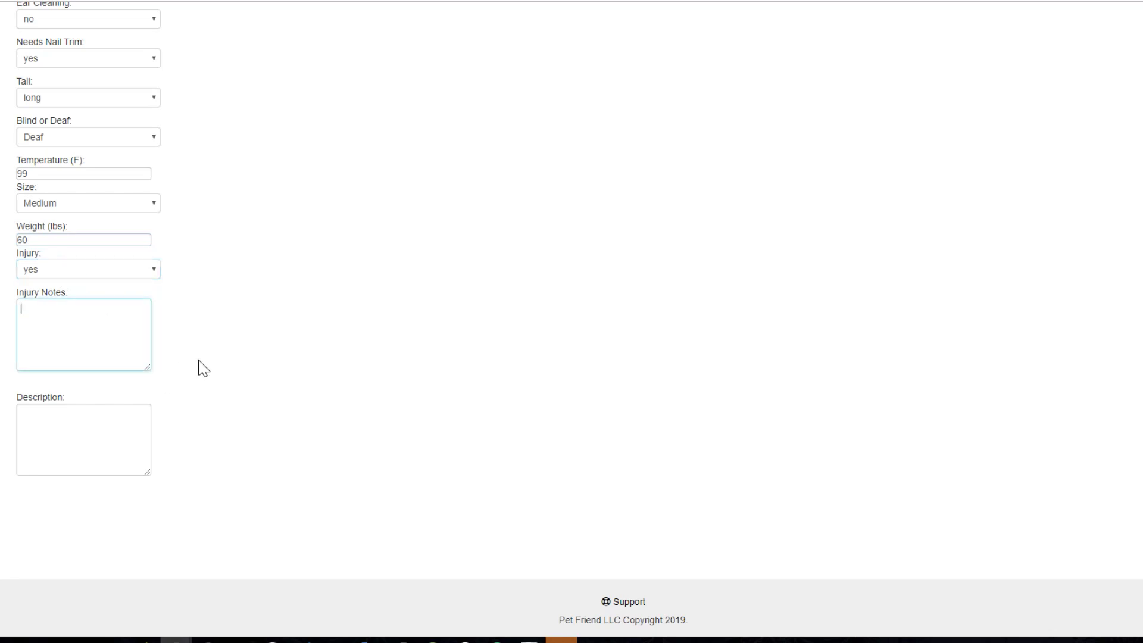
type("laceration on his right leg")
key("Tab")
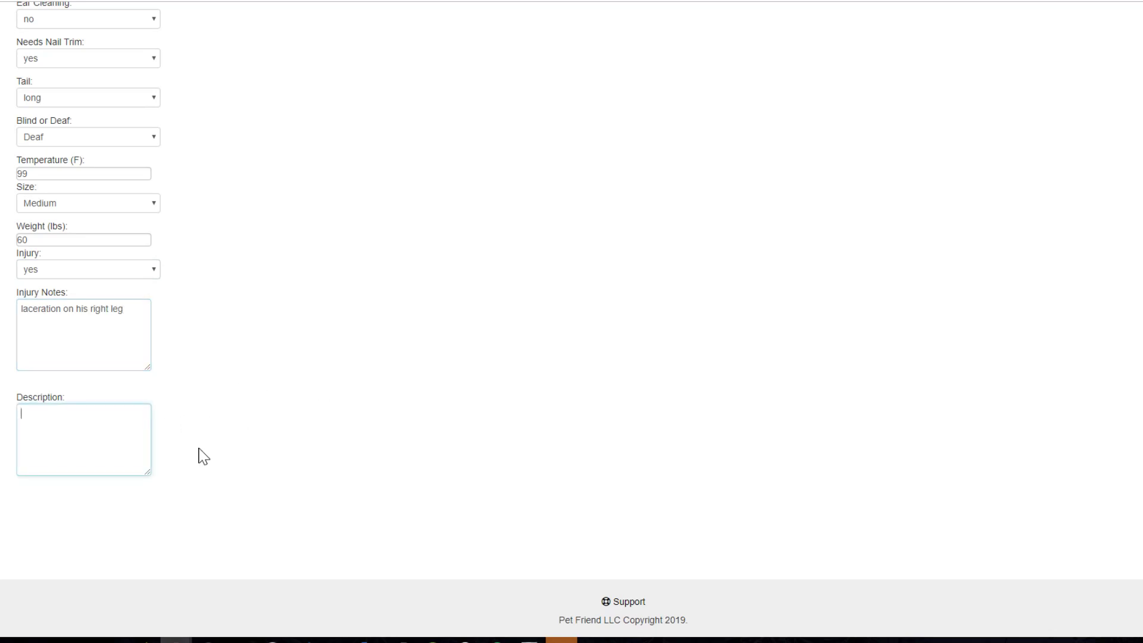
type("Good boy, very friendly")
scroll(222, 487, "up", 20)
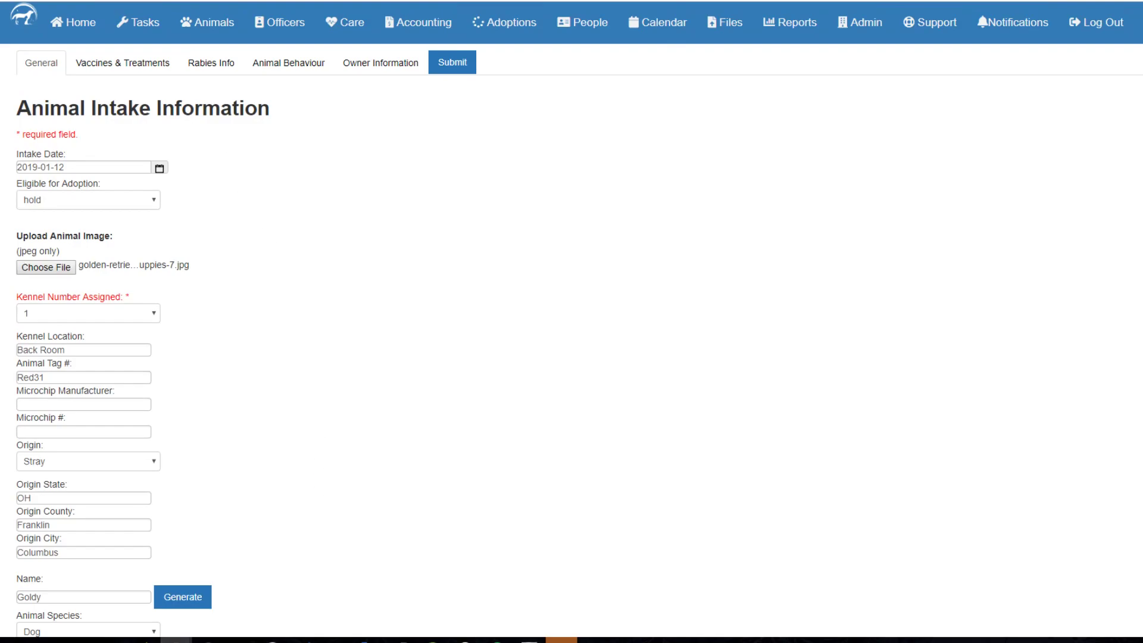
On Vaccines & Treatments, enter vaccinations Vac1, Vac2 and Vac3, each dated 2019-01-12.
left_click(139, 68)
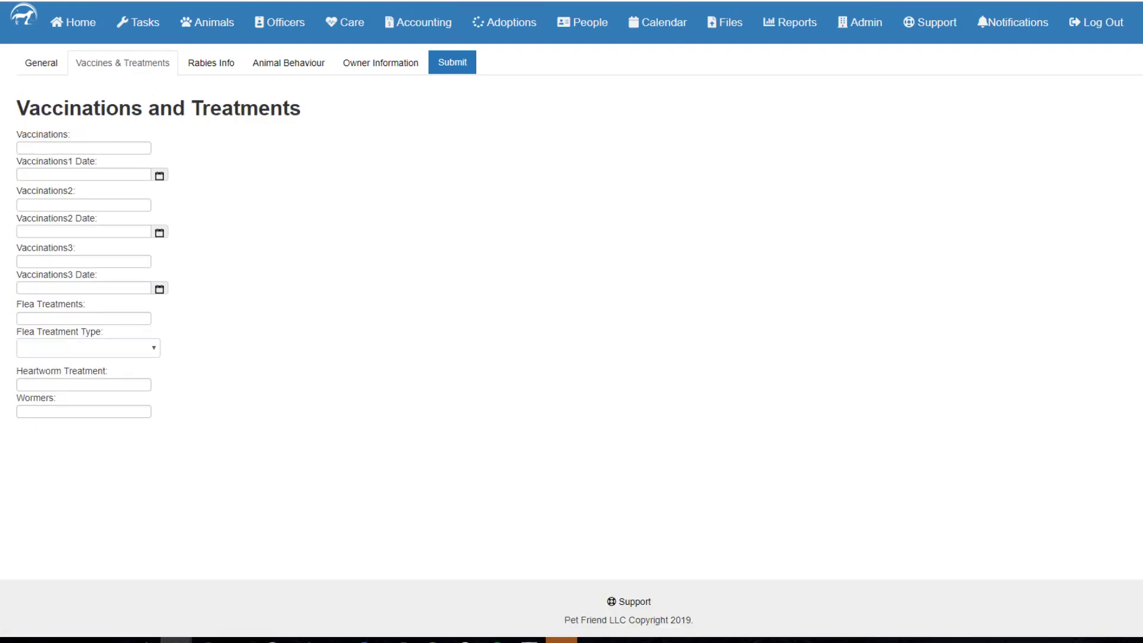
left_click(59, 147)
type("Vac")
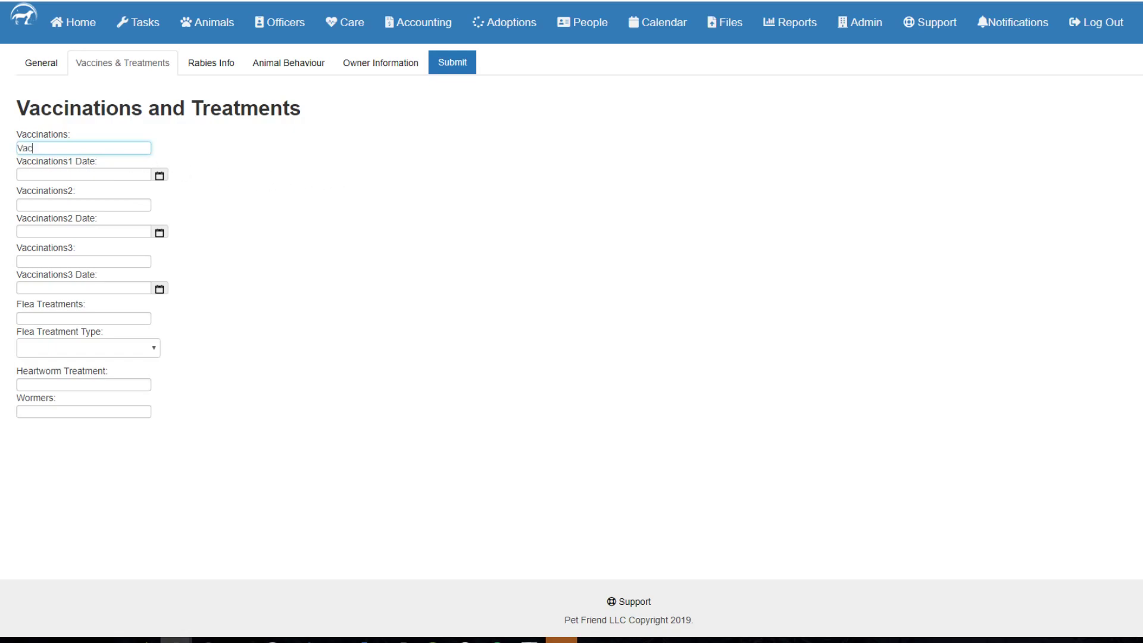
type("1")
left_click(159, 175)
left_click(298, 252)
left_click(84, 204)
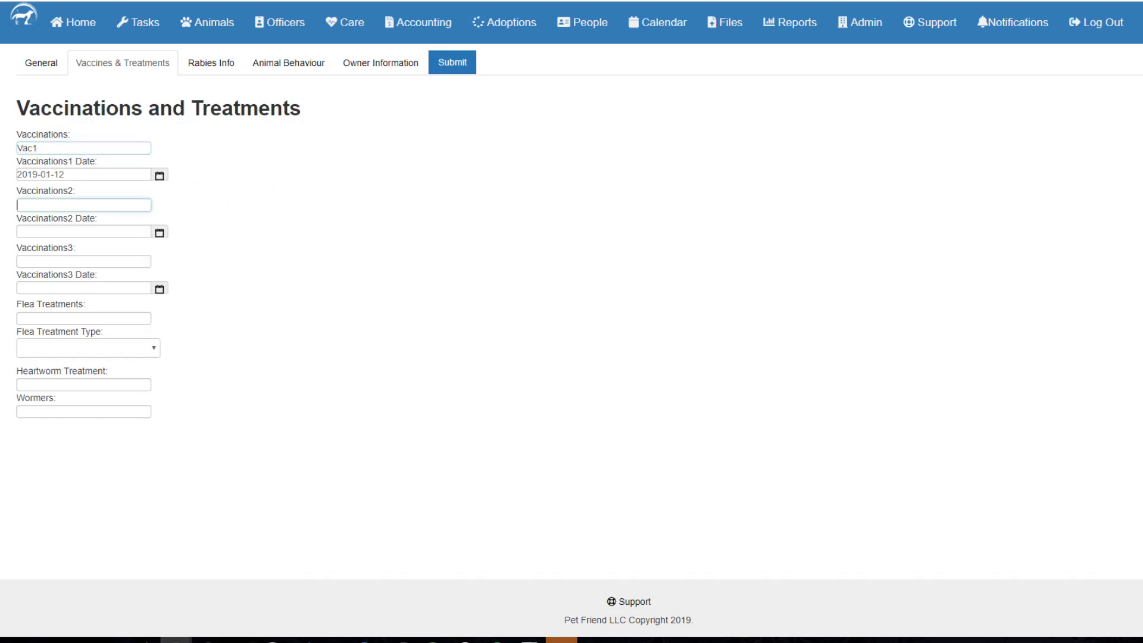
type("Vac2")
left_click(159, 232)
left_click(299, 312)
left_click(141, 264)
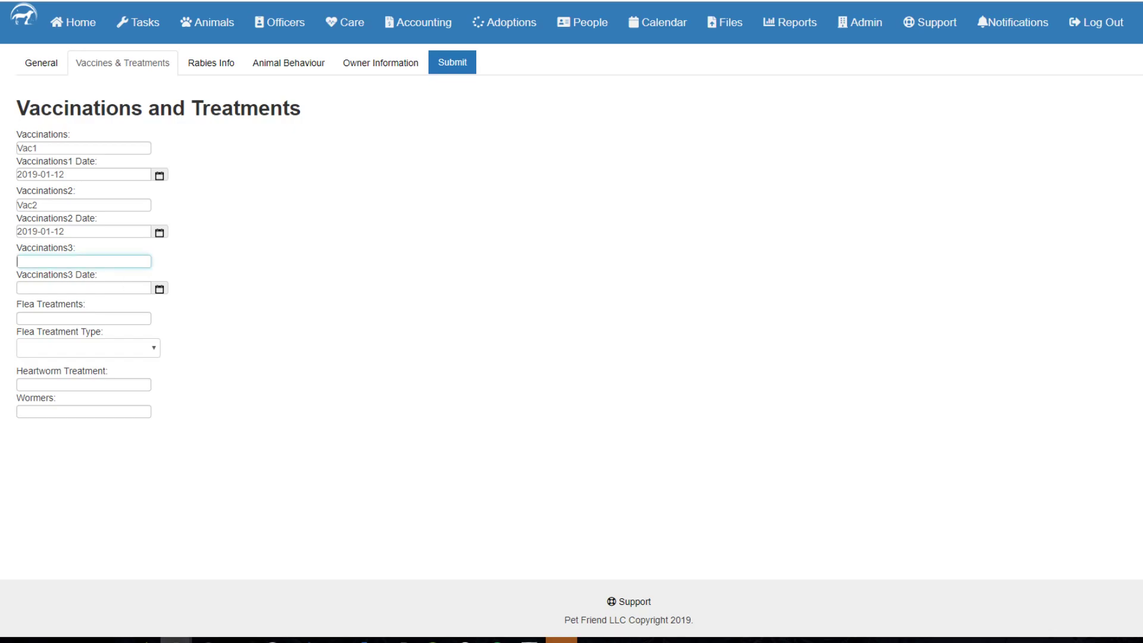
type("Vac3")
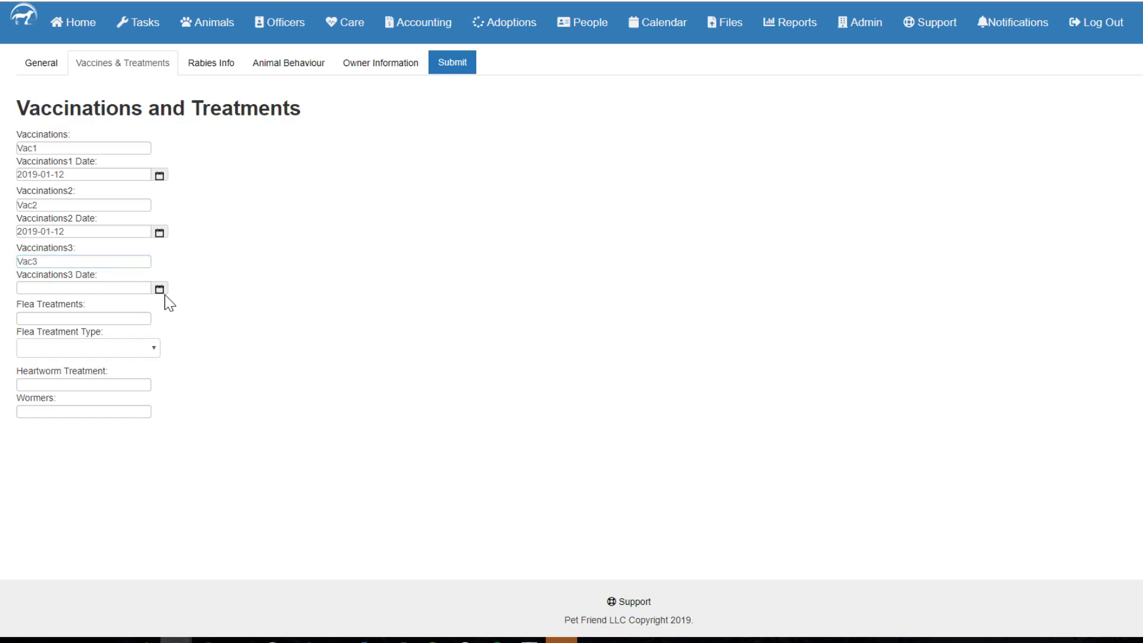
left_click(159, 289)
left_click(497, 301)
Enter flea treatment FleaX with type oral, heartworm treatment HeartX, and wormer WormX.
key("Tab")
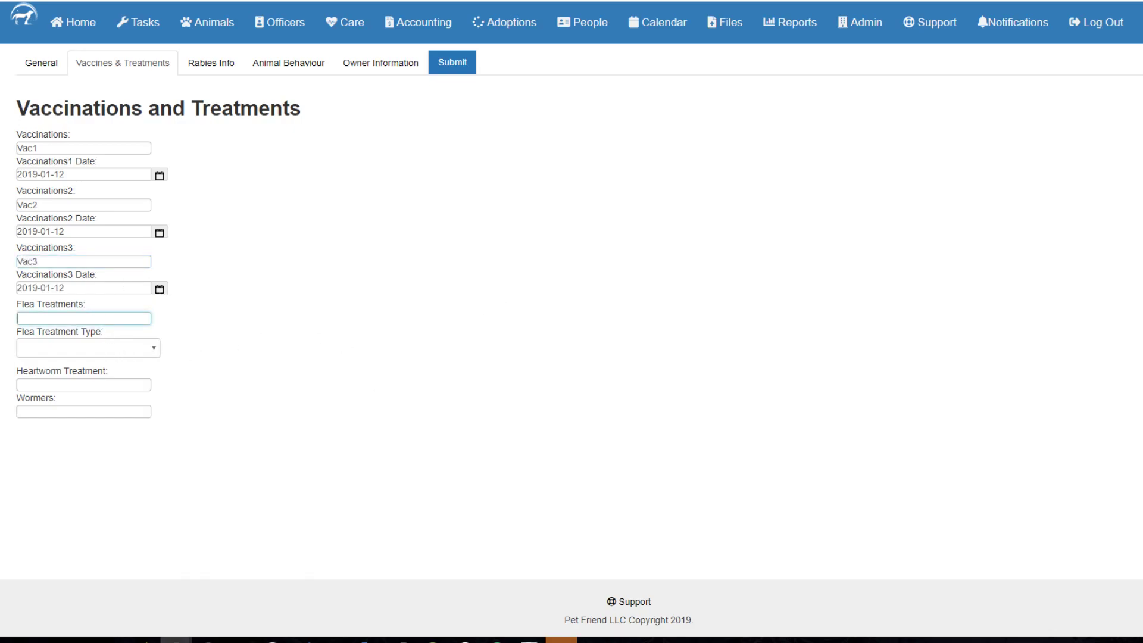
type("FleaX")
left_click(104, 348)
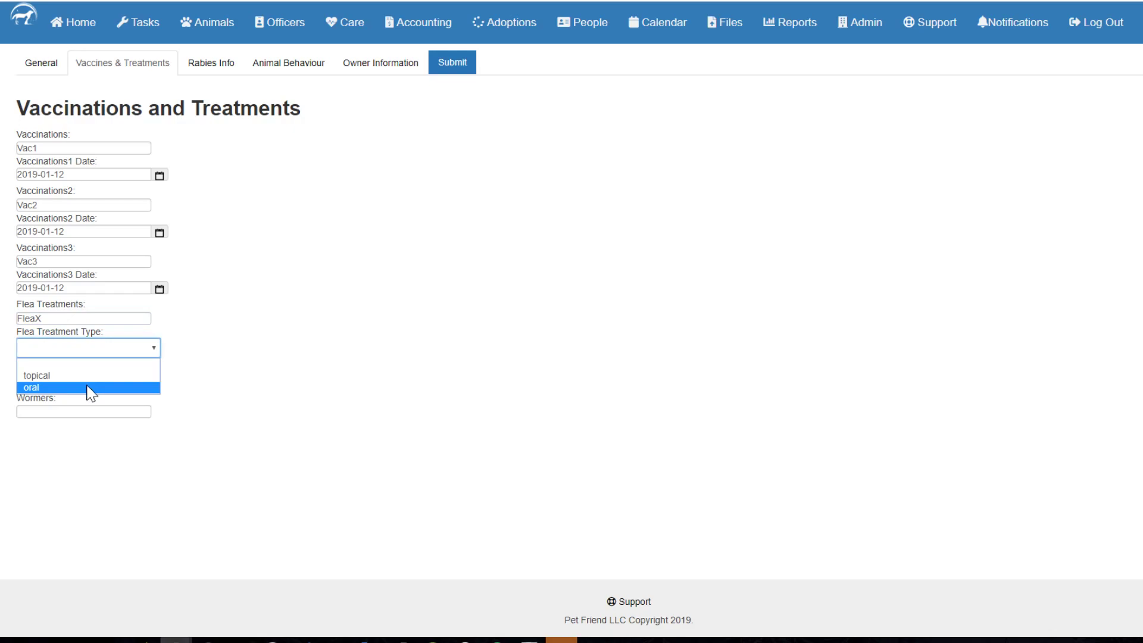
left_click(93, 390)
left_click(106, 385)
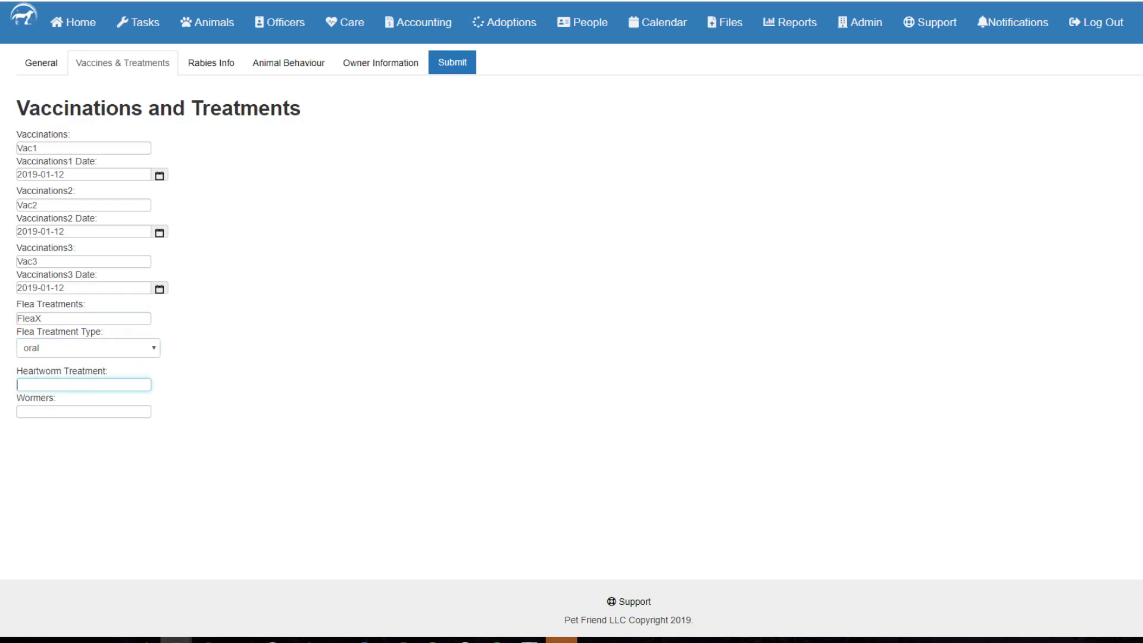
type("HeartX")
key("Tab")
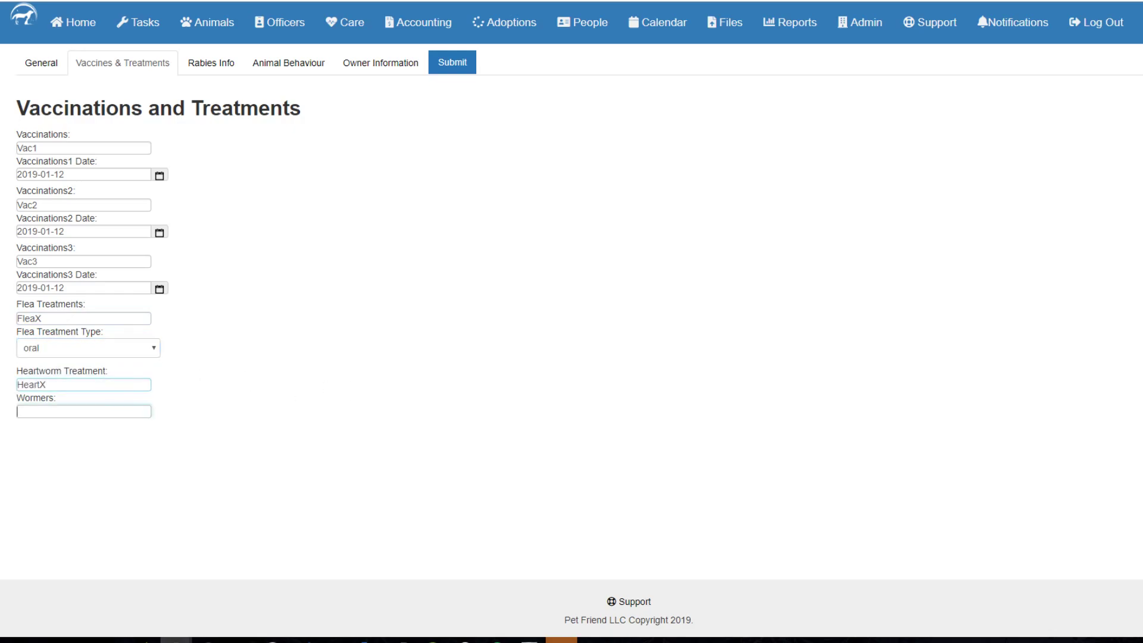
type("WormX")
left_click(207, 64)
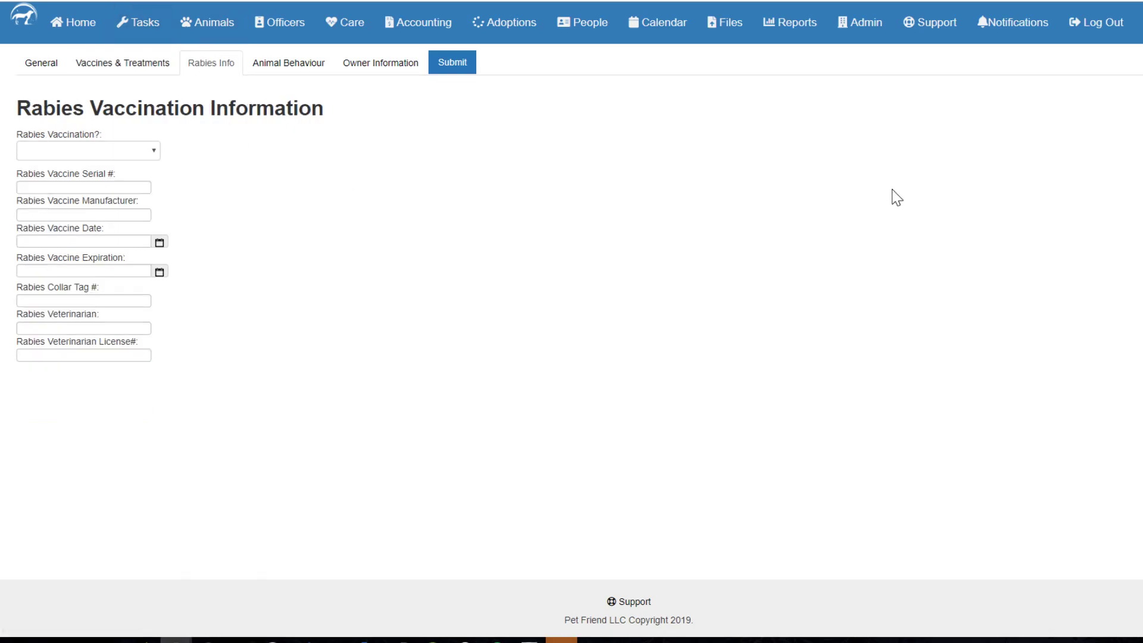
Mark the animal rabies vaccinated with serial 1234EFZ and manufacturer RabieX.
left_click(105, 152)
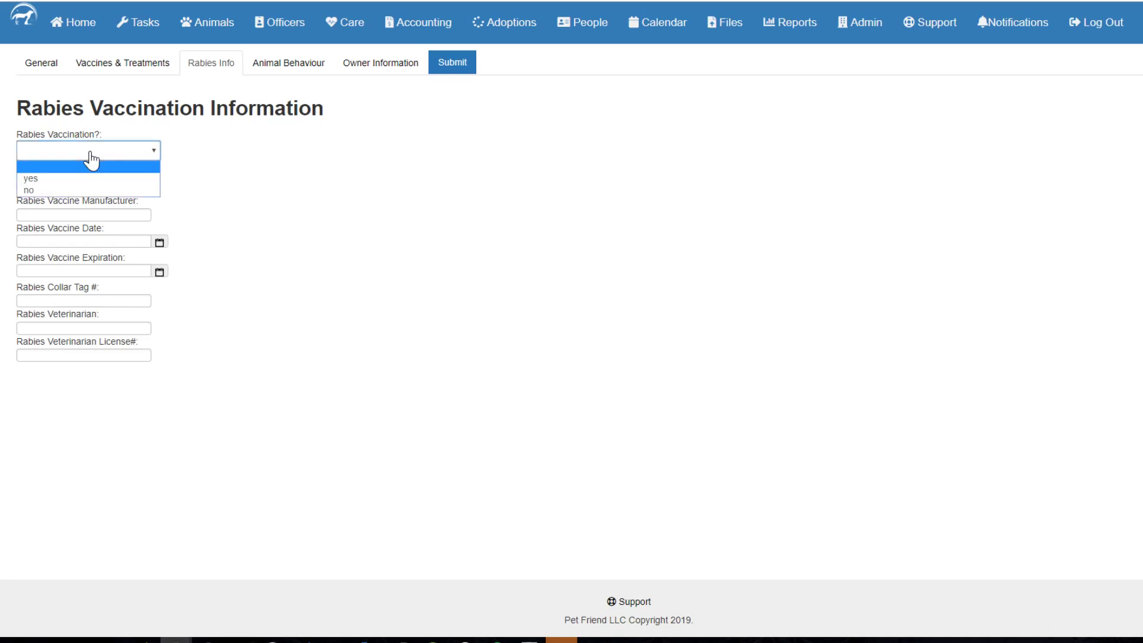
left_click(82, 178)
left_click(117, 184)
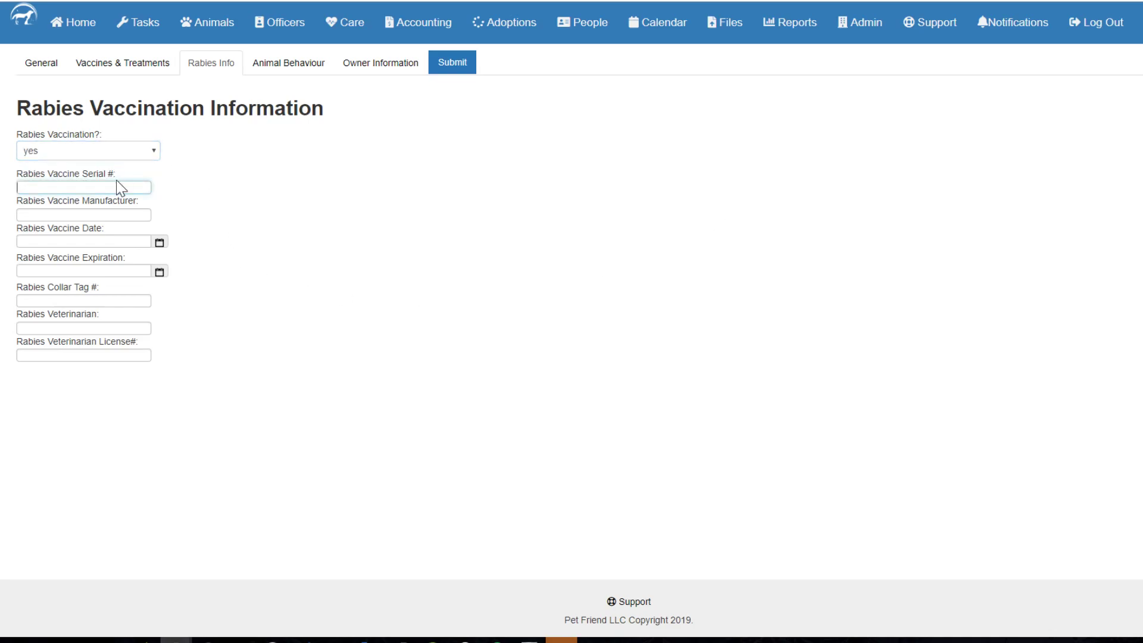
type("1234EFZ")
key("Tab")
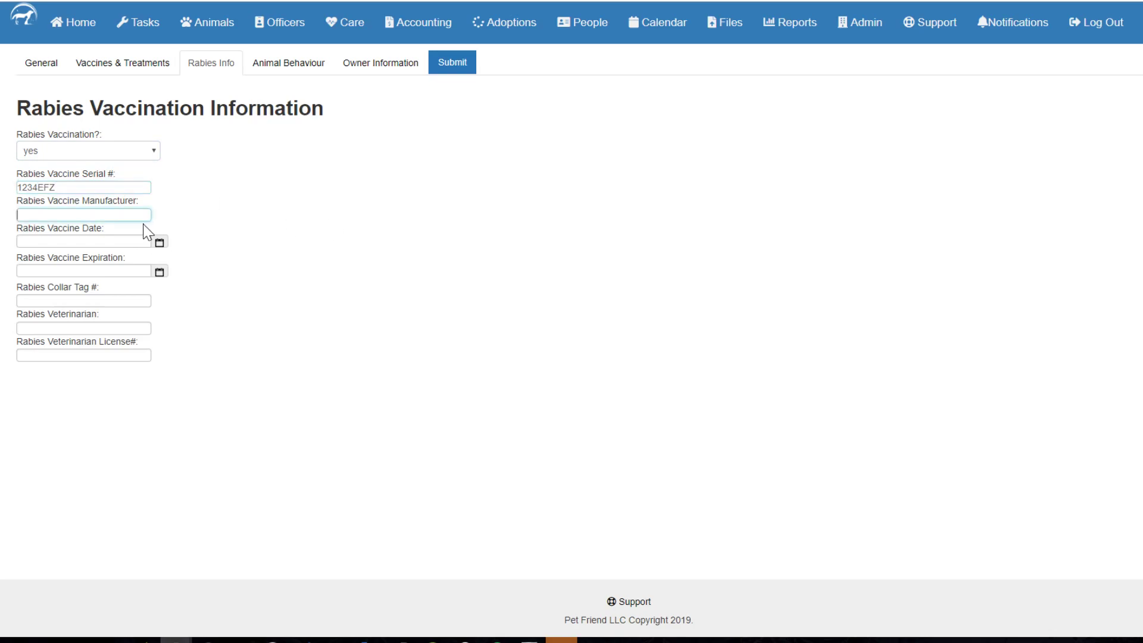
type("RabieX")
Set the rabies vaccine date to 2019-01-12 and the expiration date, correcting its year.
left_click(164, 243)
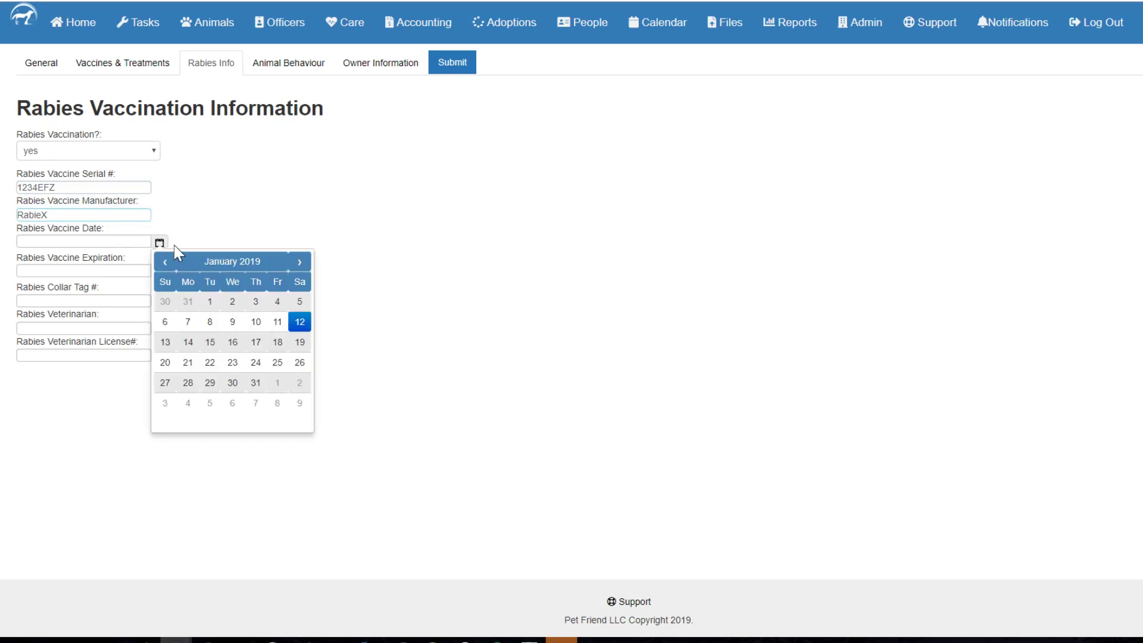
left_click(174, 245)
left_click(161, 273)
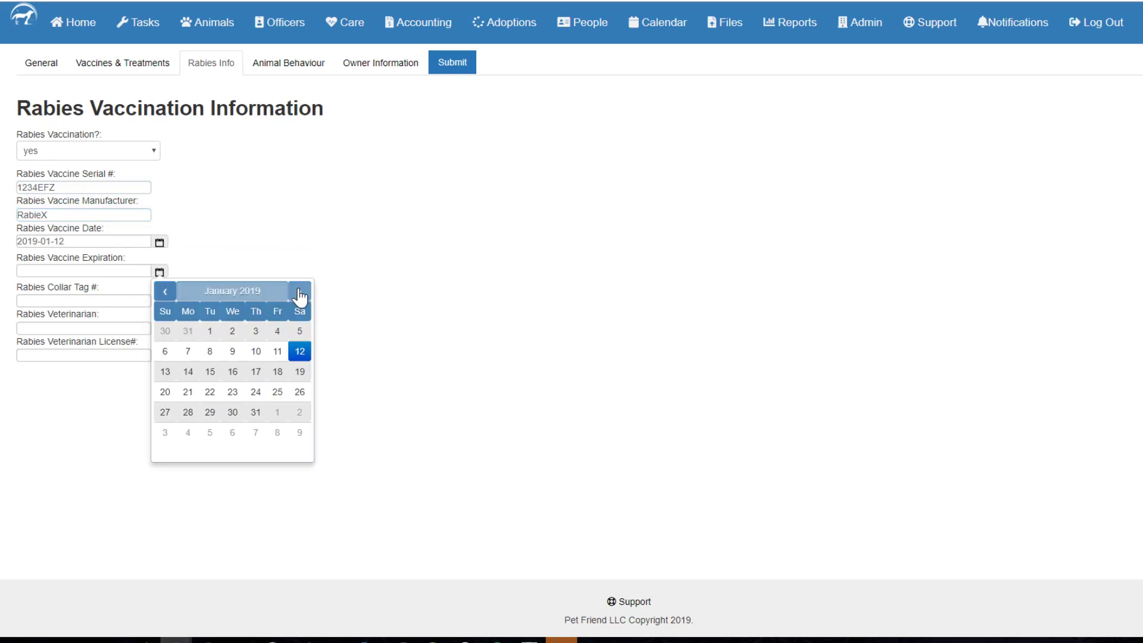
left_click(299, 352)
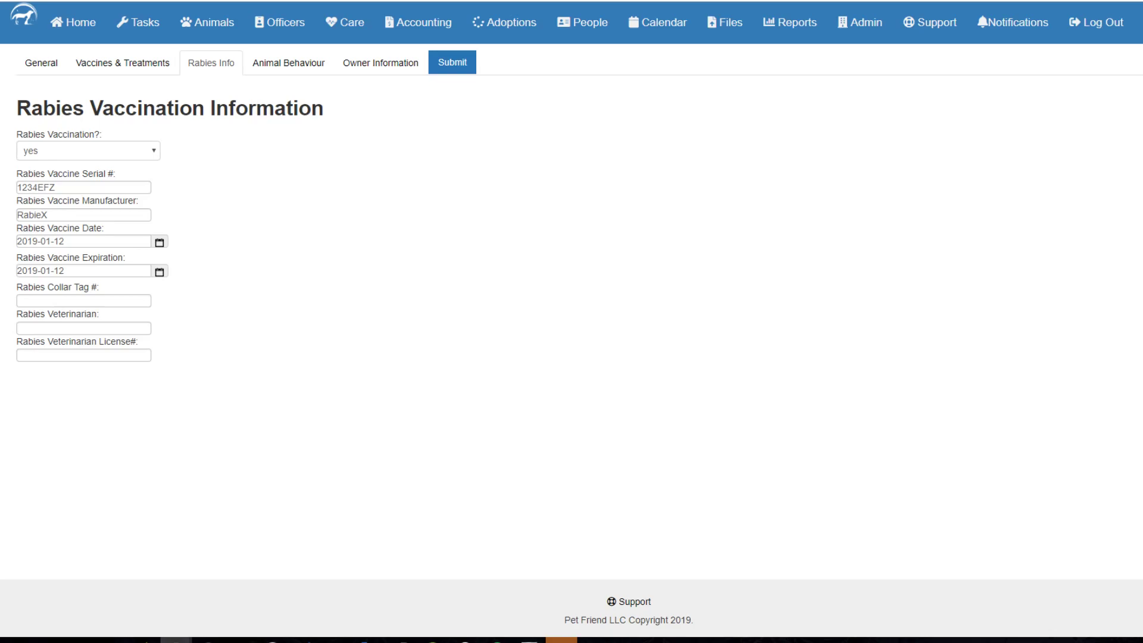
left_click(31, 271)
key("shift+Left")
type("20")
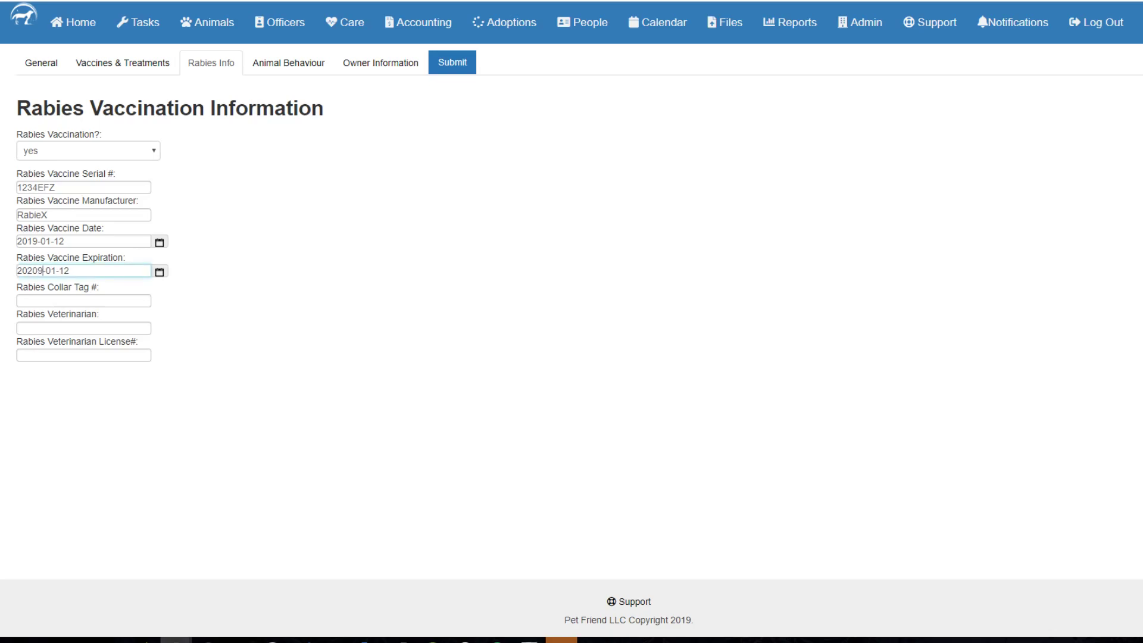
key("BackSpace")
key("Delete")
type("0")
Enter rabies collar tag 1EFZ4 and bring up the Animal Behaviour section.
key("Tab")
key("Tab")
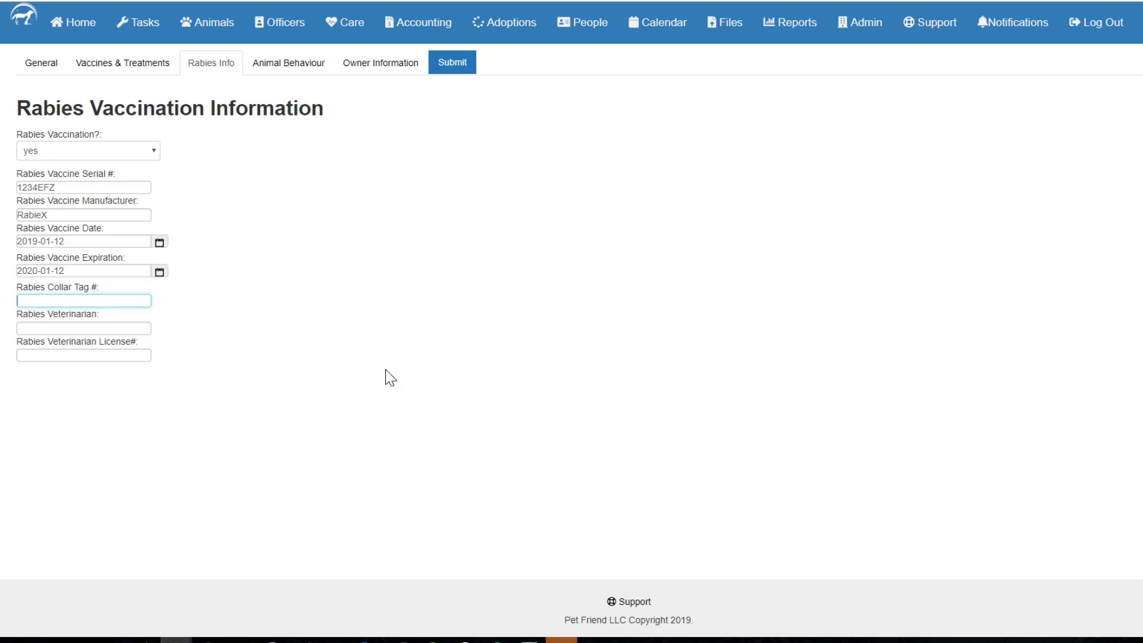
type("1EFZ4")
key("Tab")
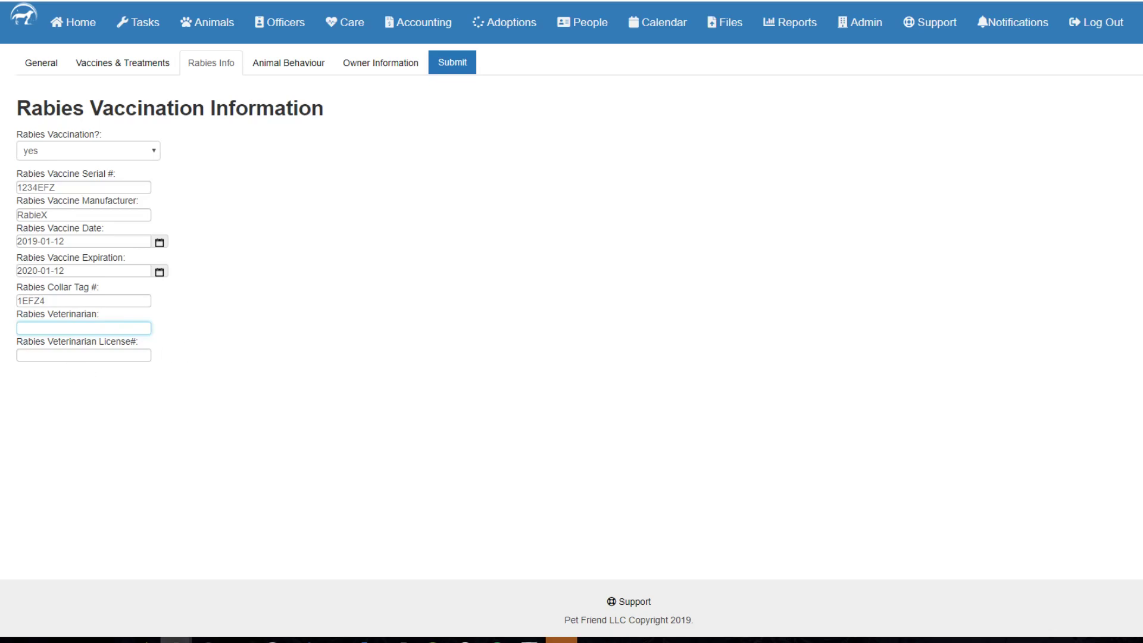
left_click(287, 70)
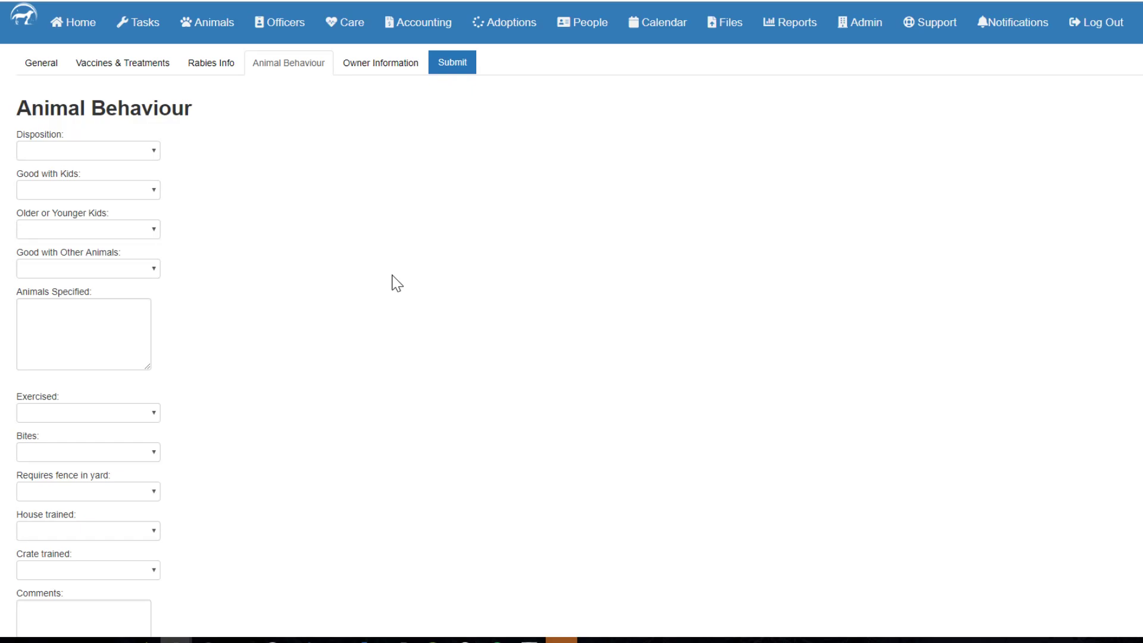
left_click(107, 149)
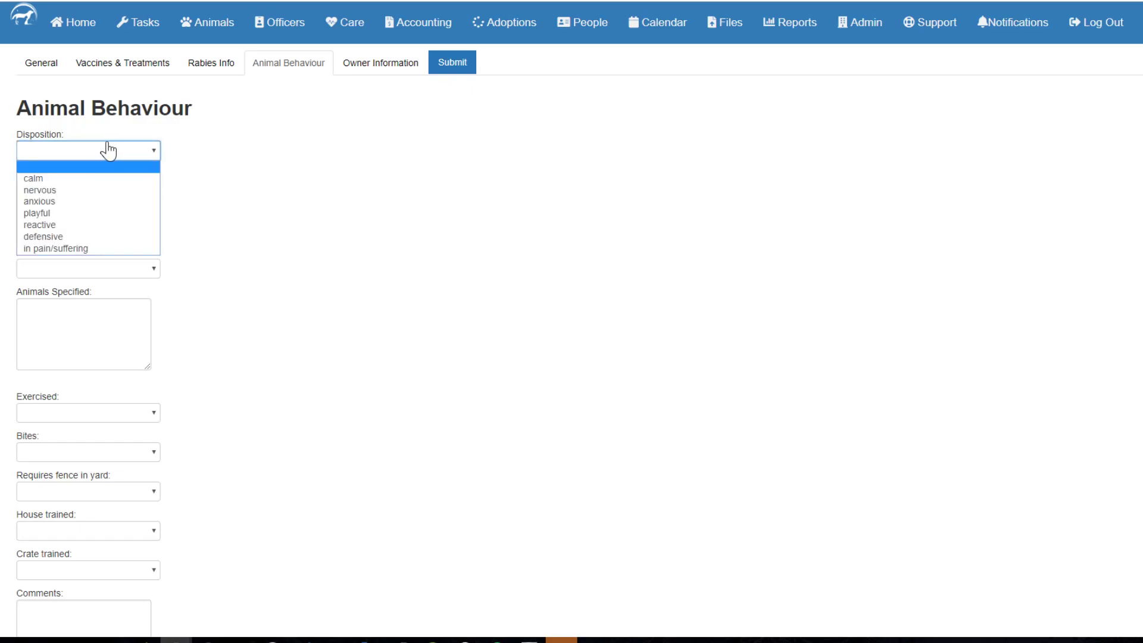
Set Disposition to playful, Good with Kids yes, kids both ages, Good with Other Animals yes.
left_click(52, 213)
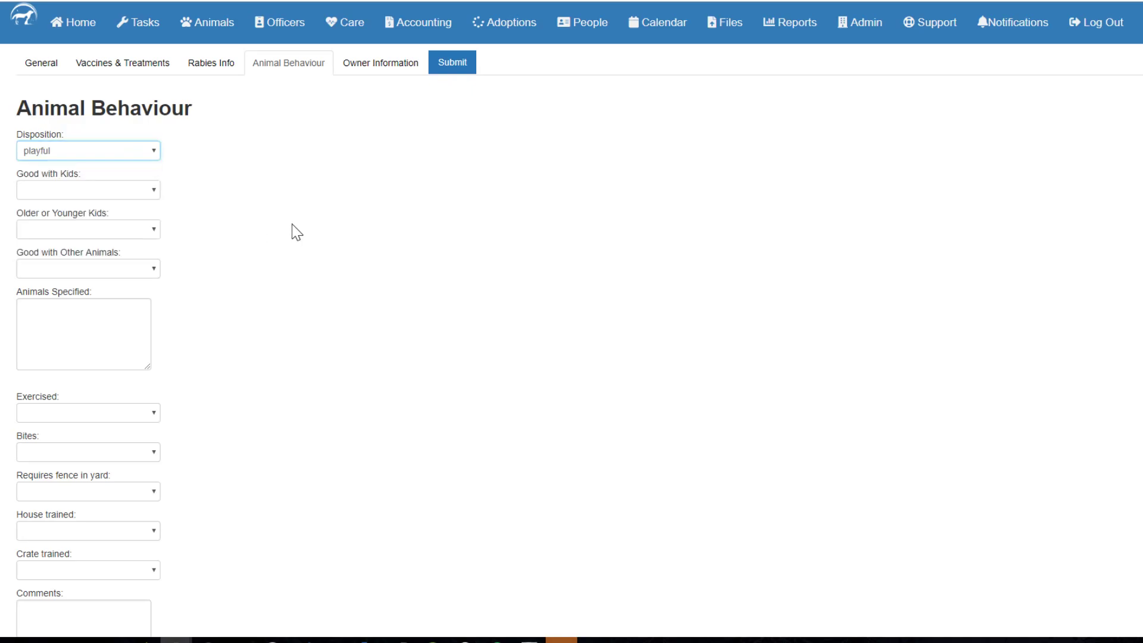
left_click(79, 196)
left_click(77, 218)
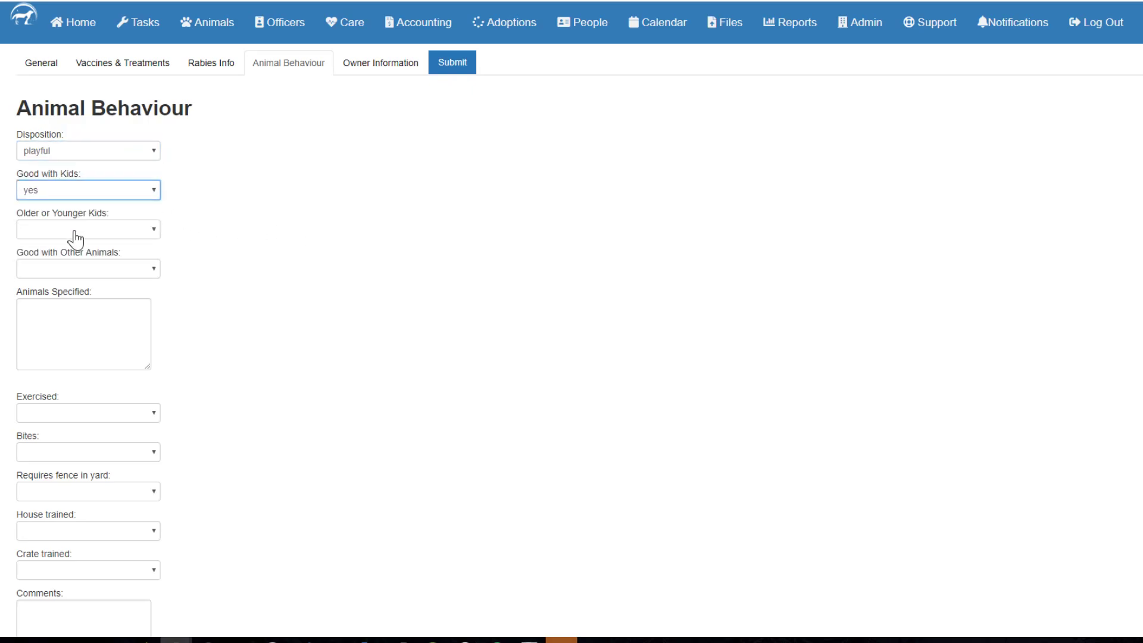
left_click(72, 237)
left_click(51, 256)
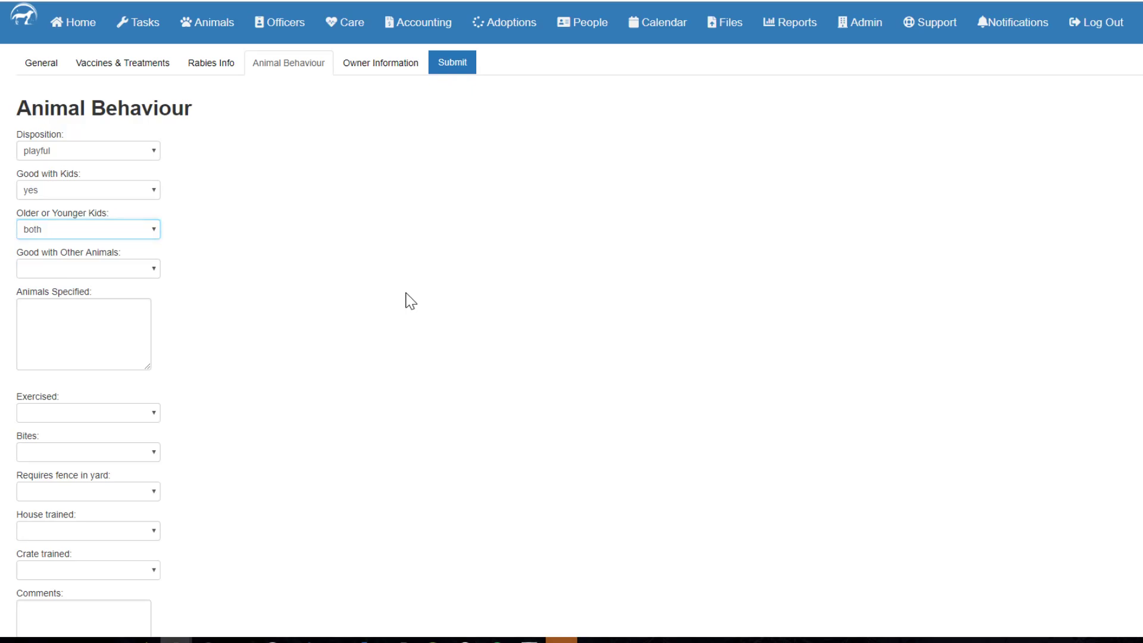
left_click(69, 275)
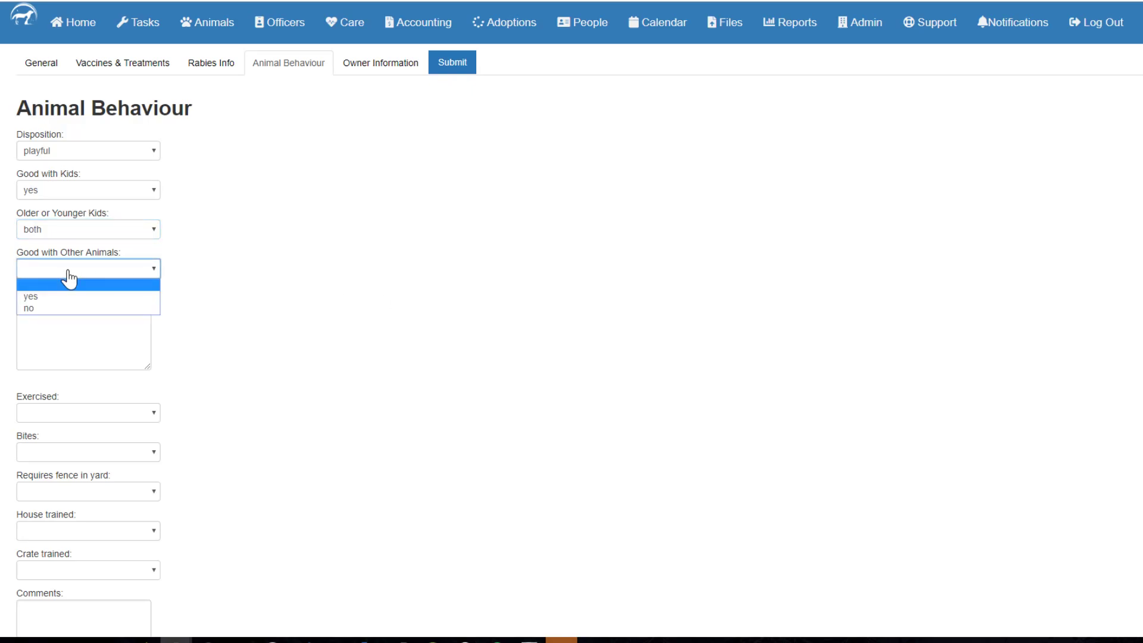
left_click(61, 296)
Note 'good with both cats and dogs' in Animals Specified.
key("Tab")
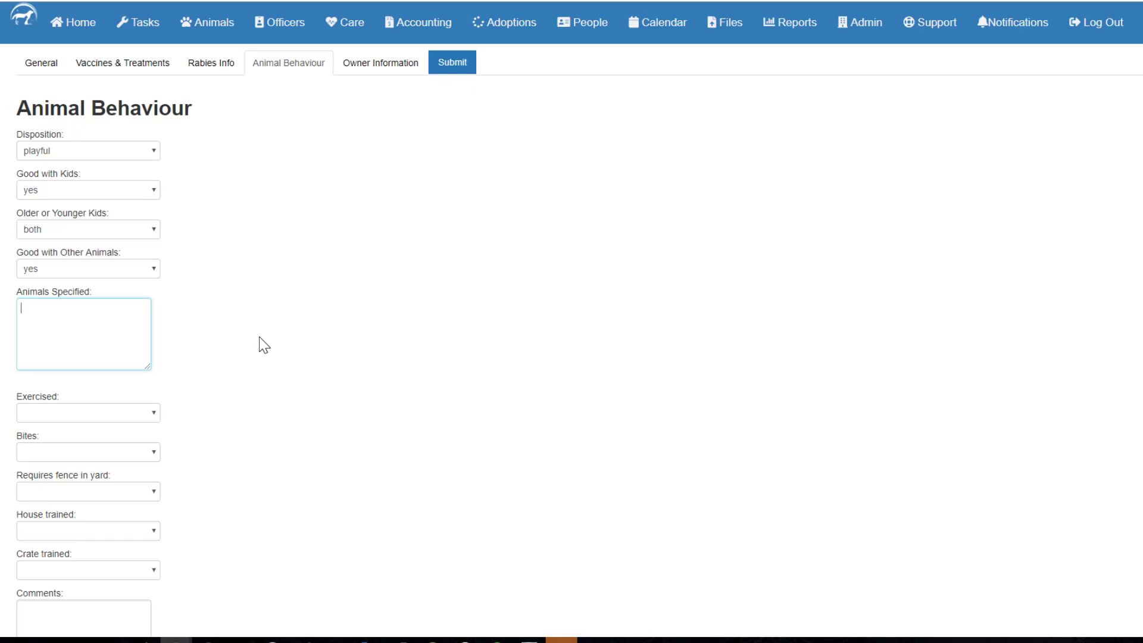
type("good with bog")
type("h cats and dogs")
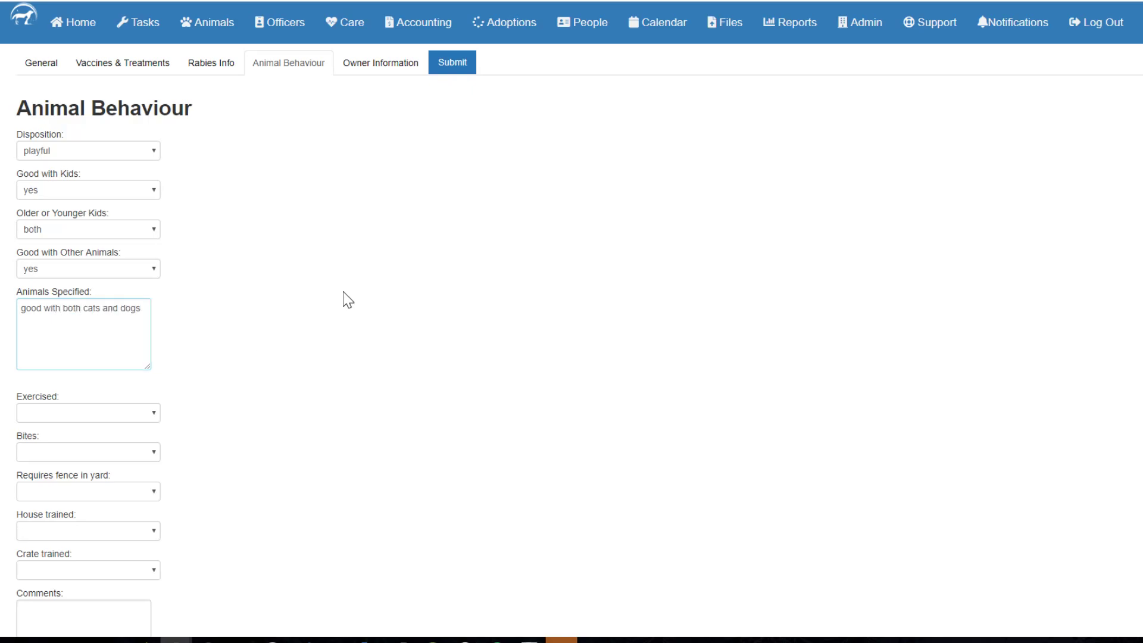
key("ctrl+a")
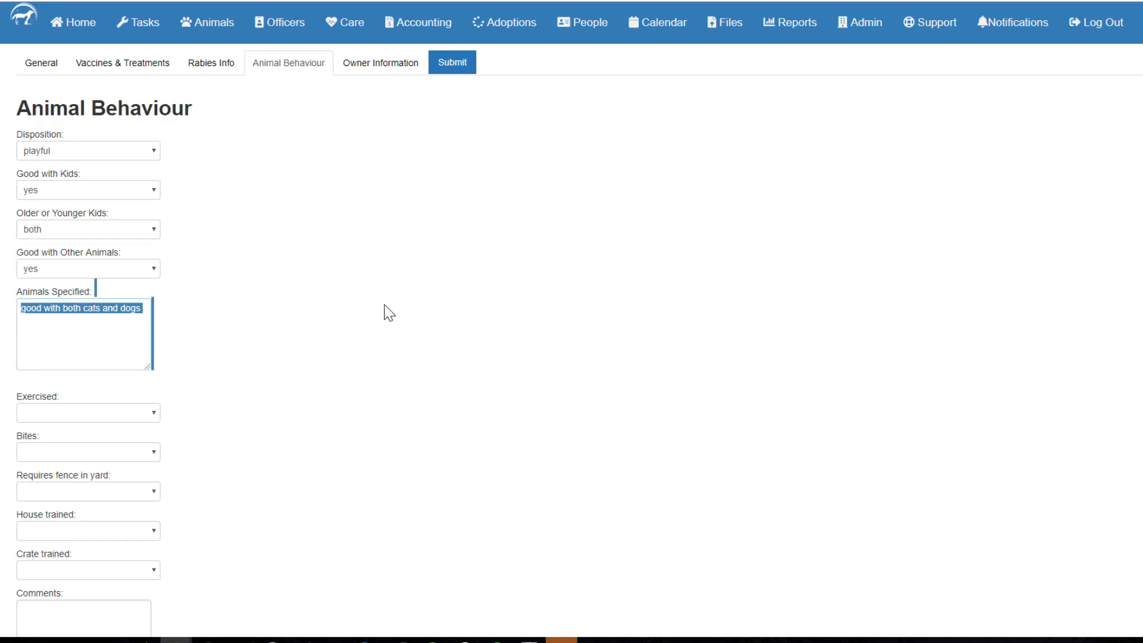
left_click(384, 305)
scroll(384, 305, "down", 1)
scroll(378, 314, "down", 3)
Set Exercised to normal, Bites to no and Requires fence in yard to no.
left_click(58, 223)
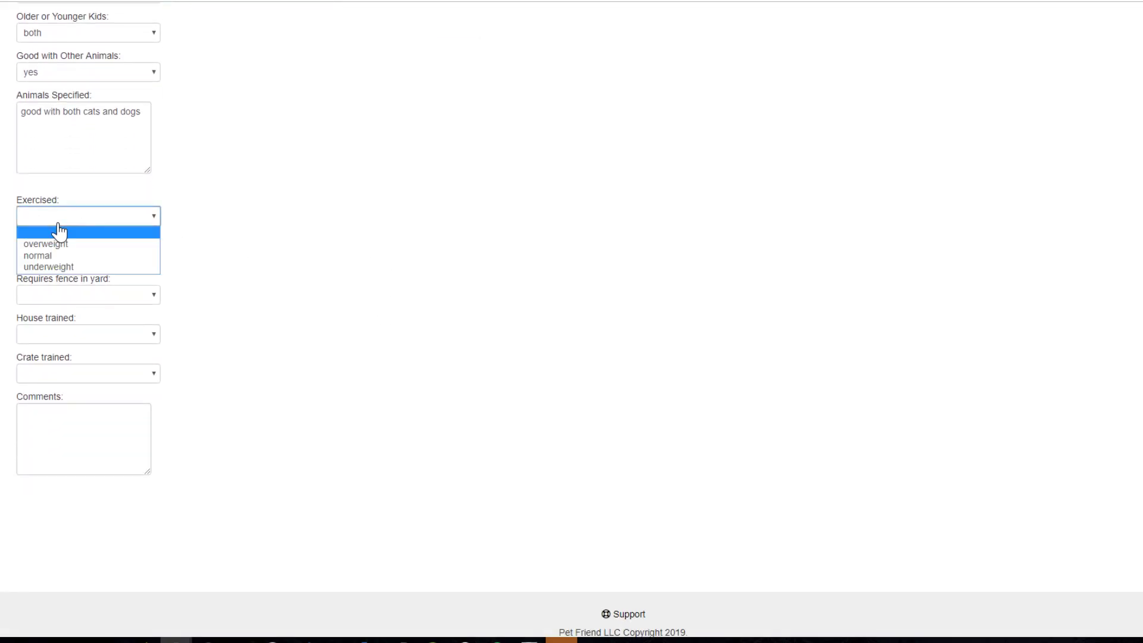
left_click(51, 259)
left_click(41, 254)
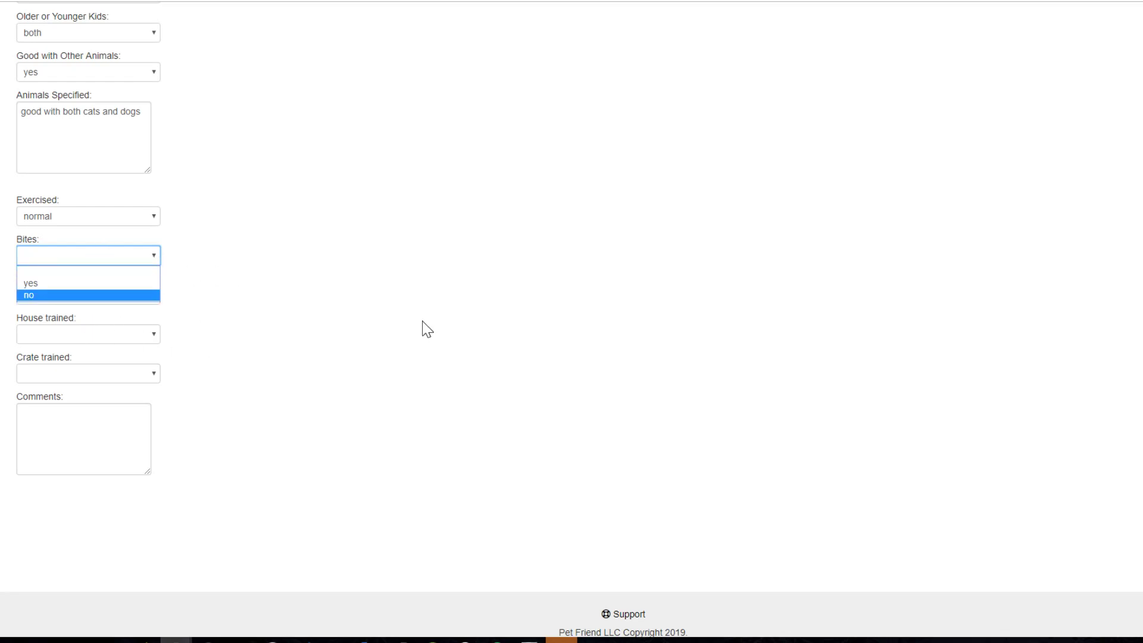
left_click(90, 296)
left_click(84, 298)
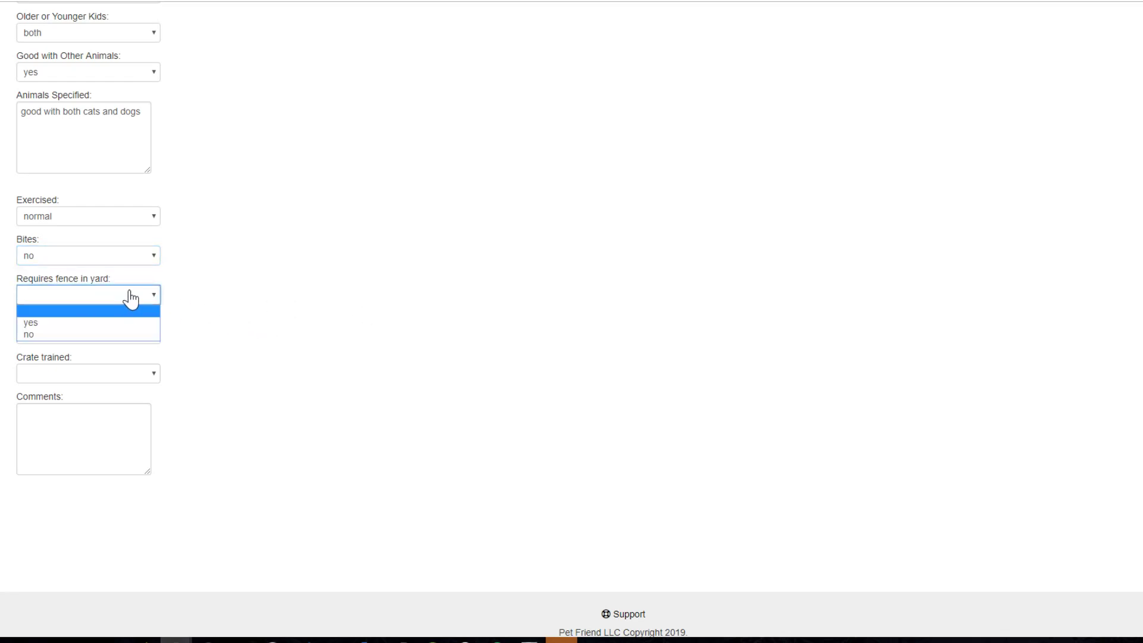
left_click(265, 313)
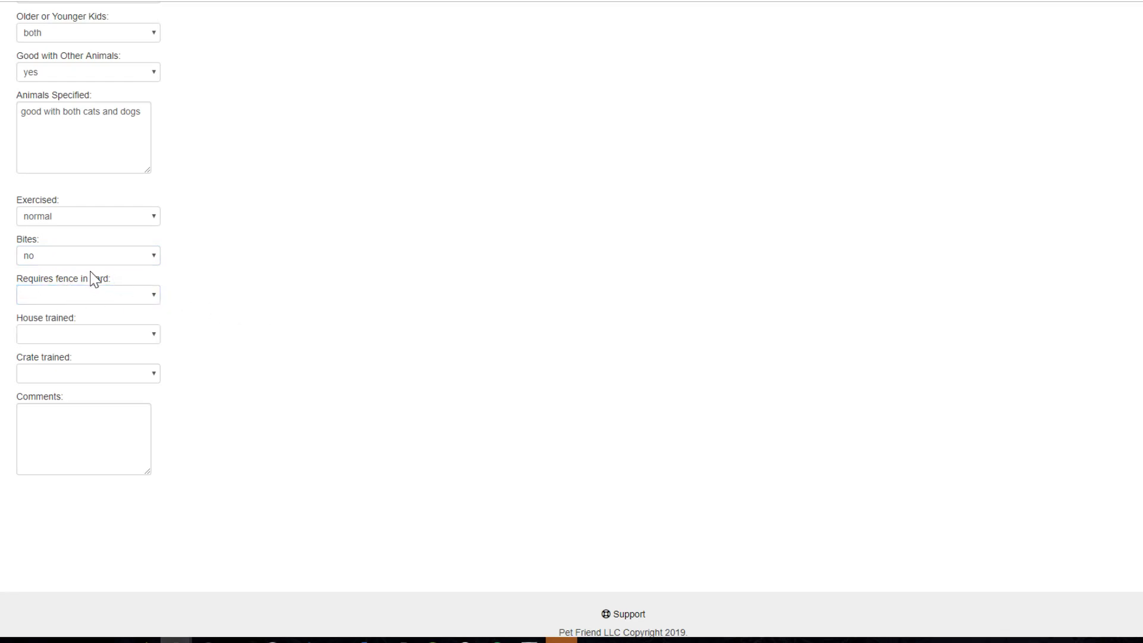
left_click(102, 298)
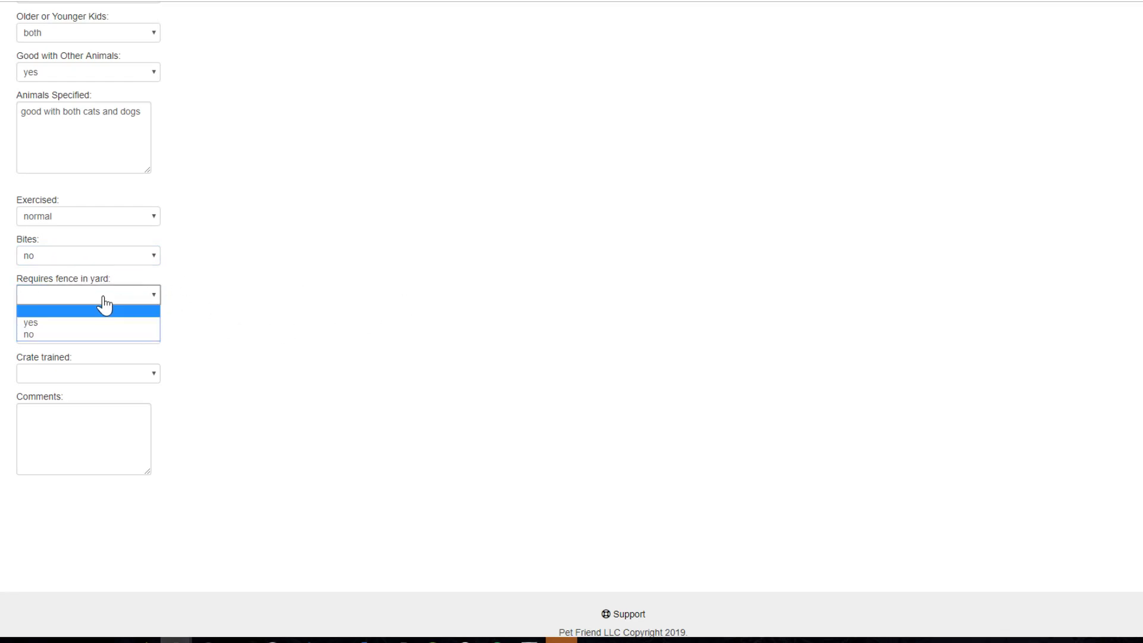
left_click(84, 332)
Set House trained to yes, leave Crate trained blank, and comment 'Very calm and playful dog, great with other animals.'.
left_click(82, 337)
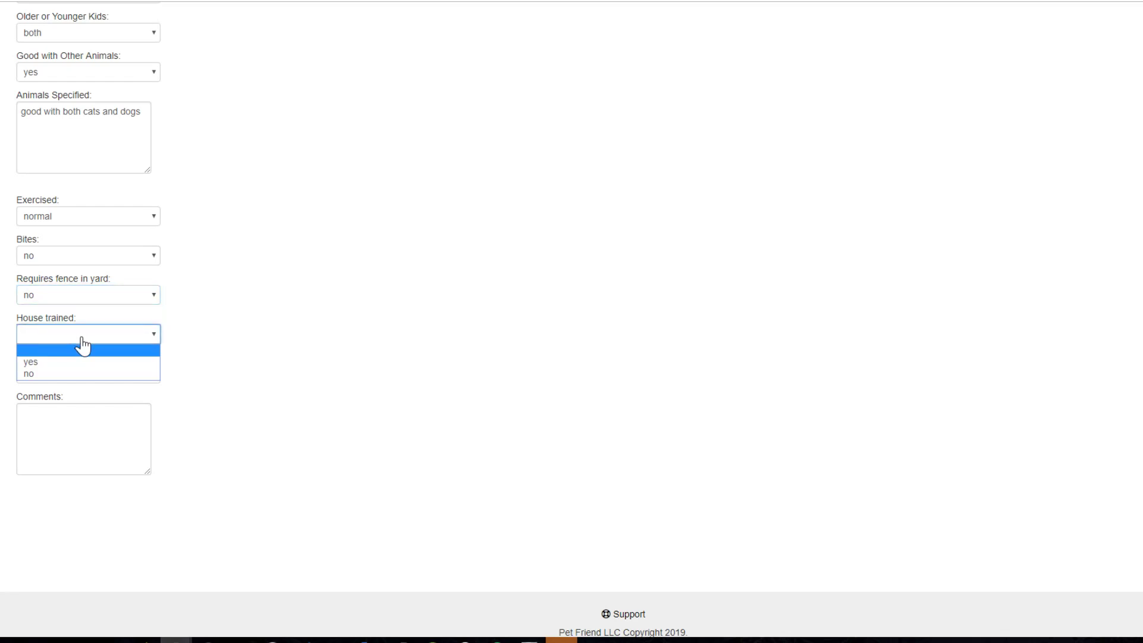
left_click(71, 362)
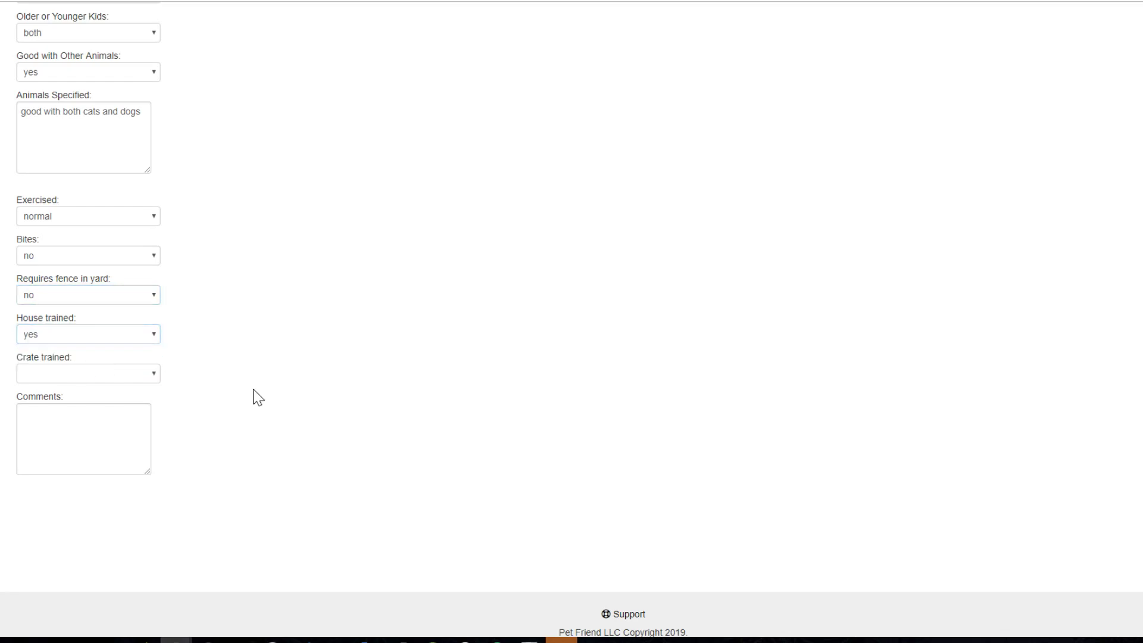
left_click(57, 374)
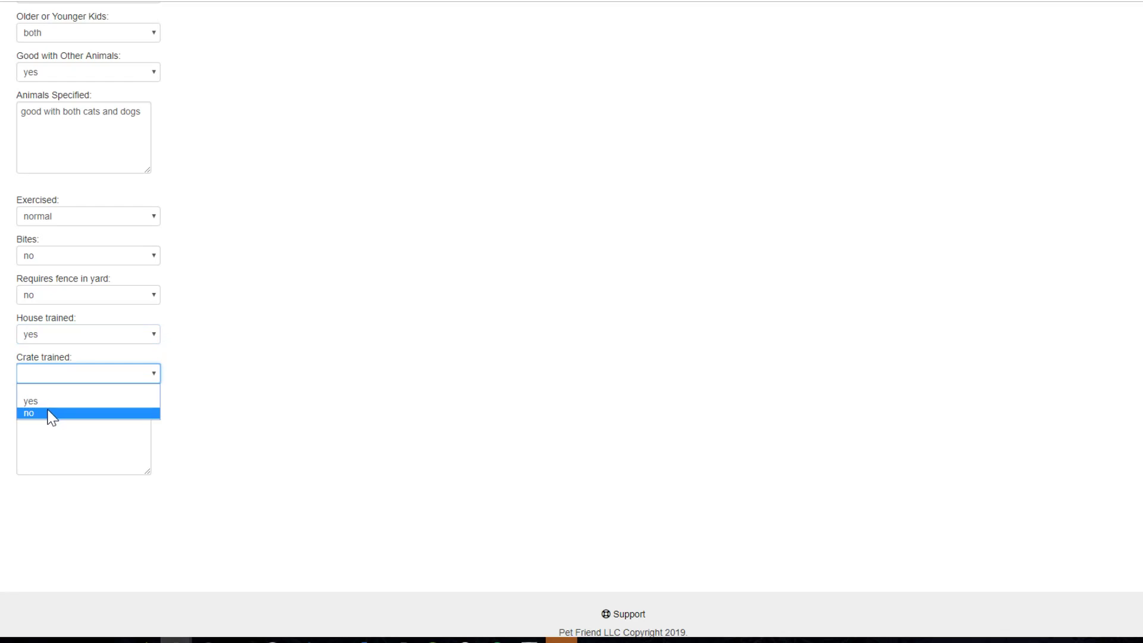
left_click(67, 388)
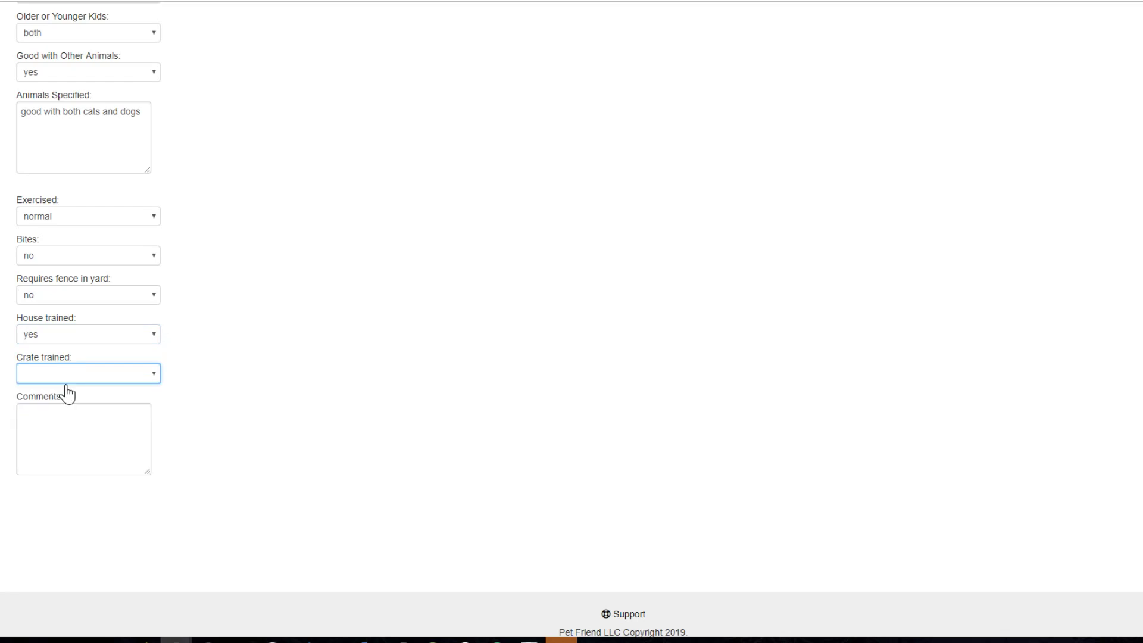
left_click(21, 413)
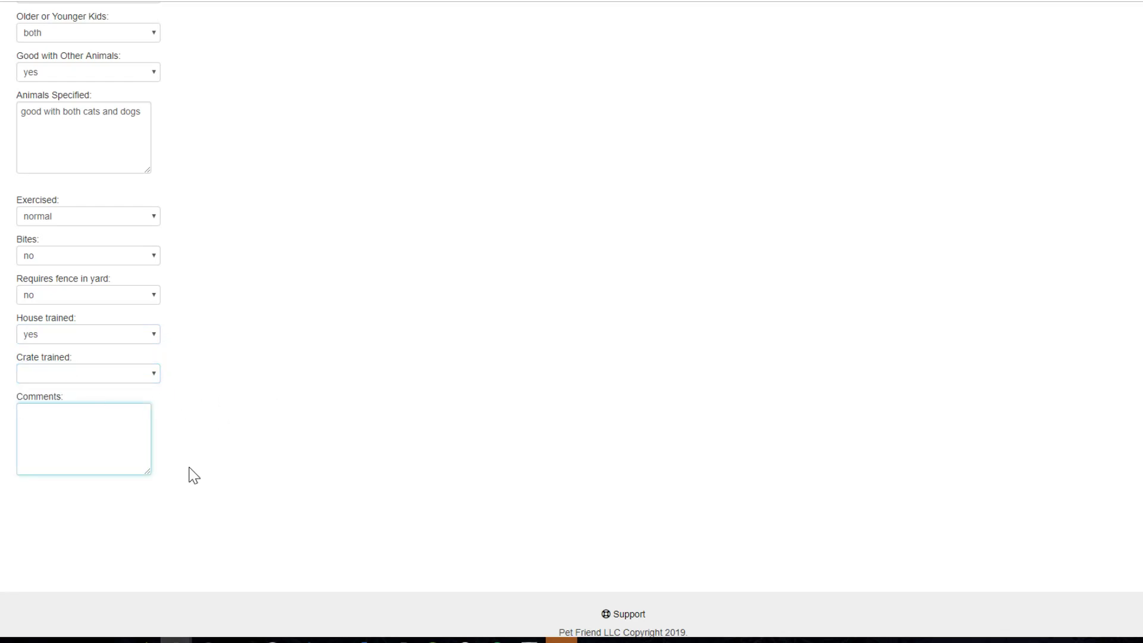
type("Very calm and playful dog, grea")
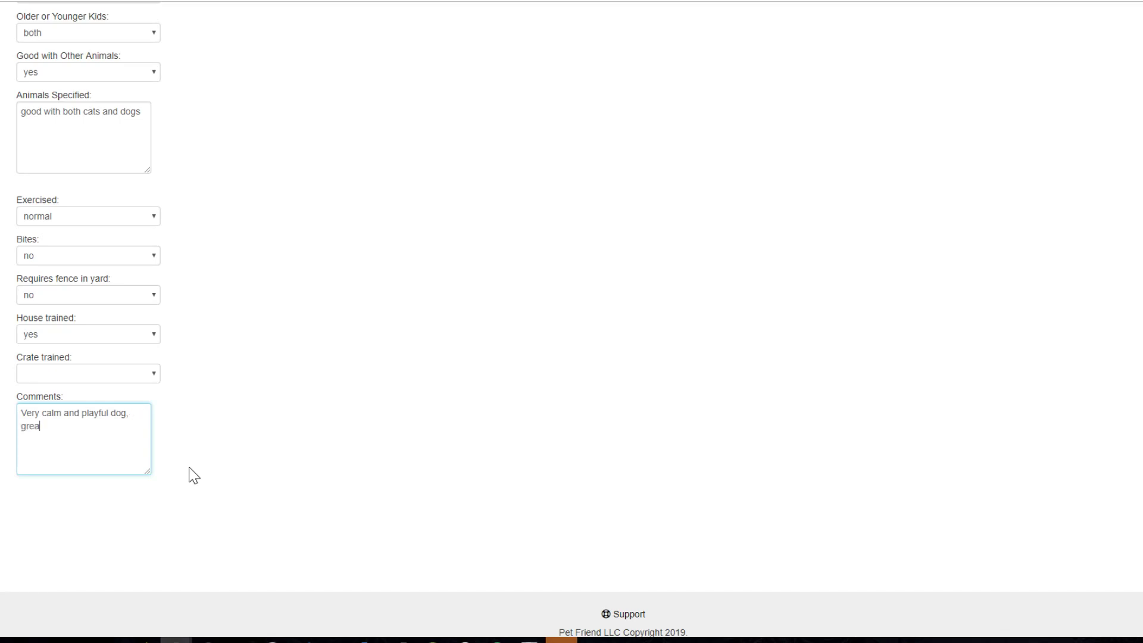
type("t with other animals.")
scroll(324, 462, "up", 3)
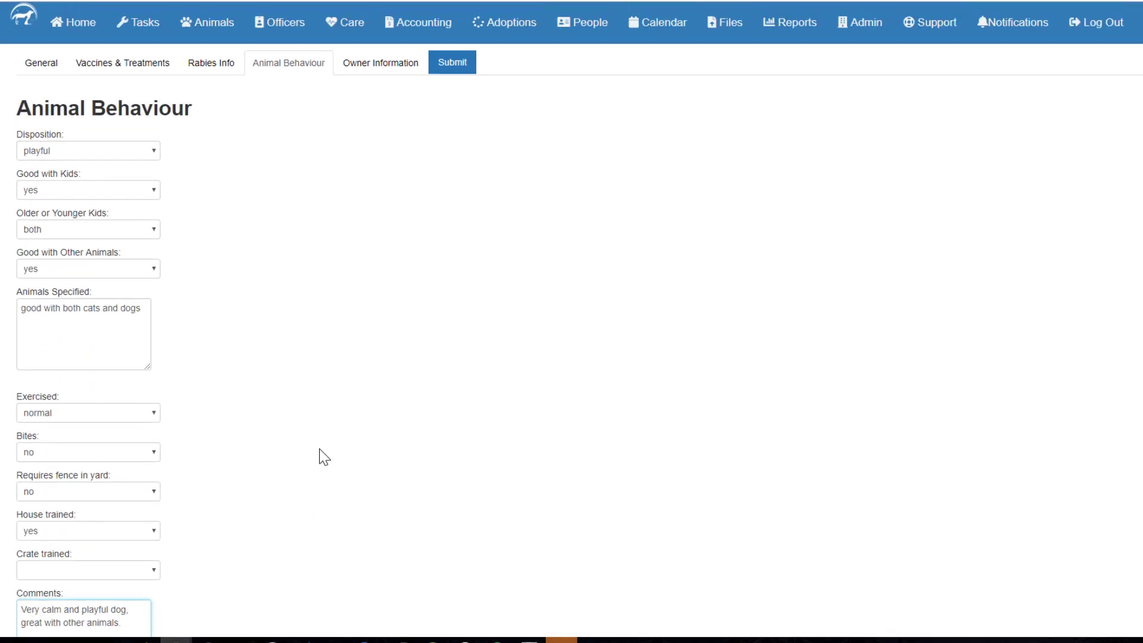
left_click(367, 69)
Set Owner Animal Surrender to no and enter the owner's name and phone number.
left_click(111, 153)
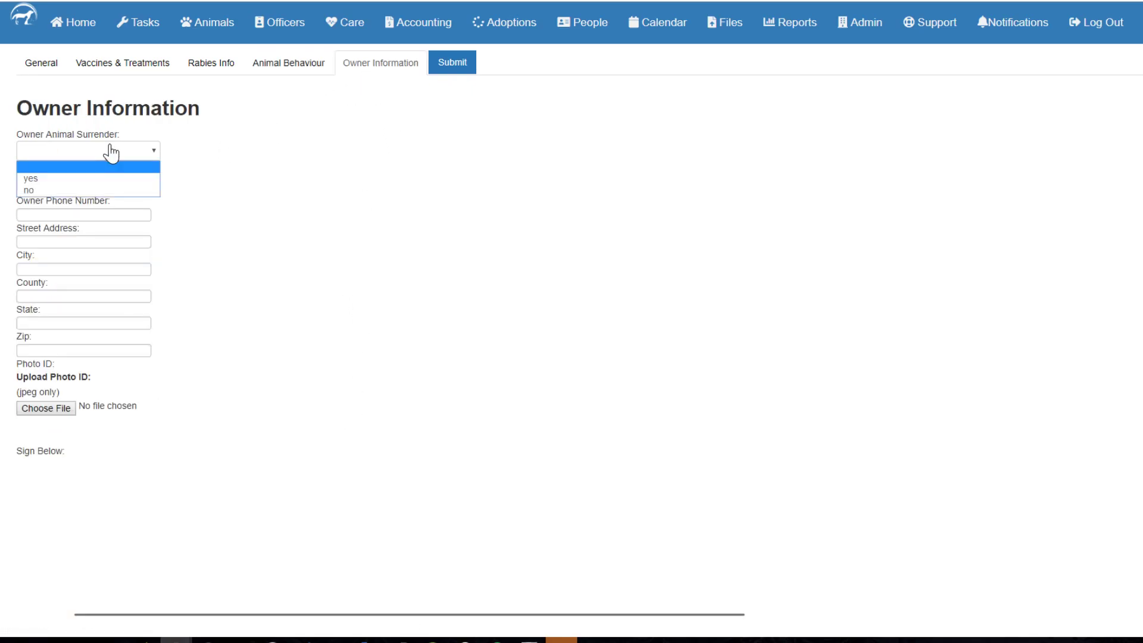
left_click(79, 189)
scroll(300, 216, "down", 1)
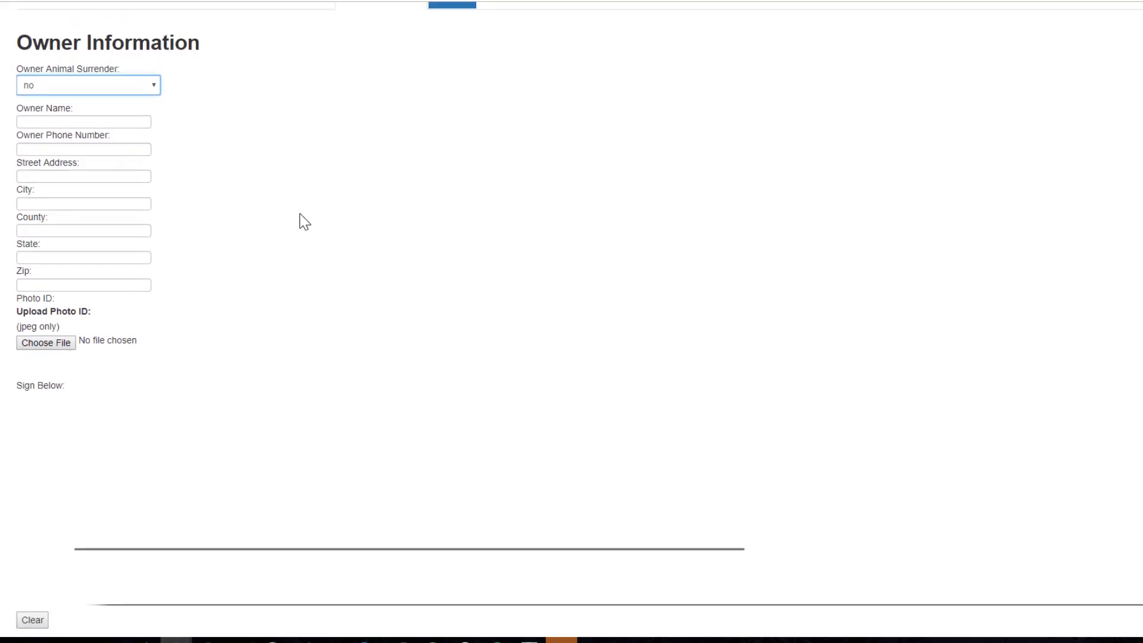
scroll(301, 216, "down", 2)
scroll(298, 223, "up", 3)
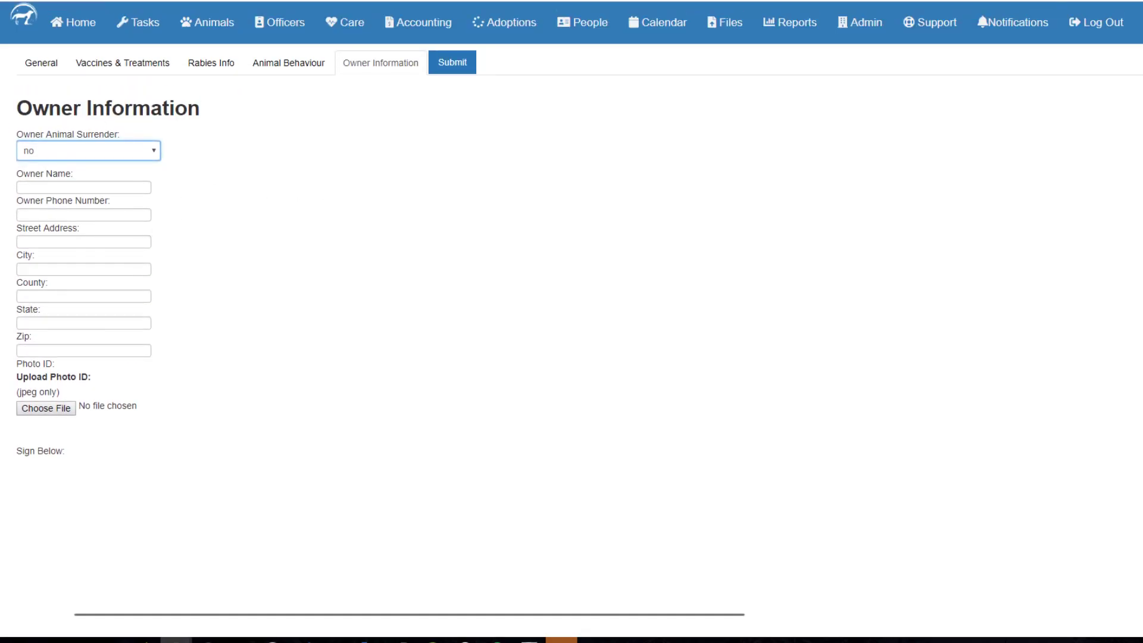
key("Tab")
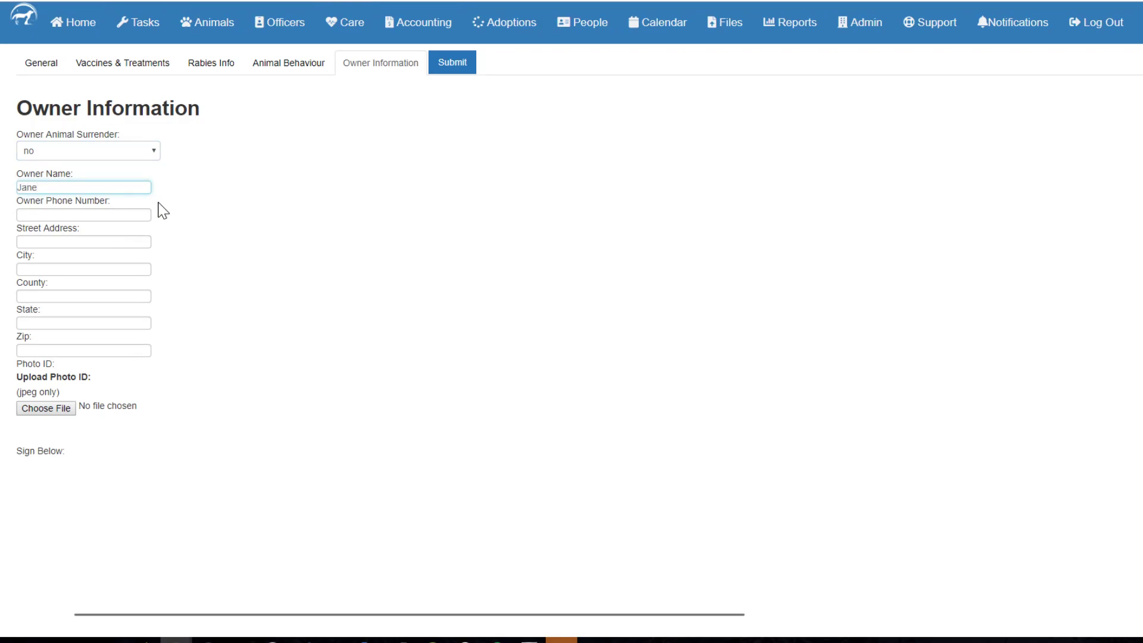
type("Jane Doe")
key("Tab")
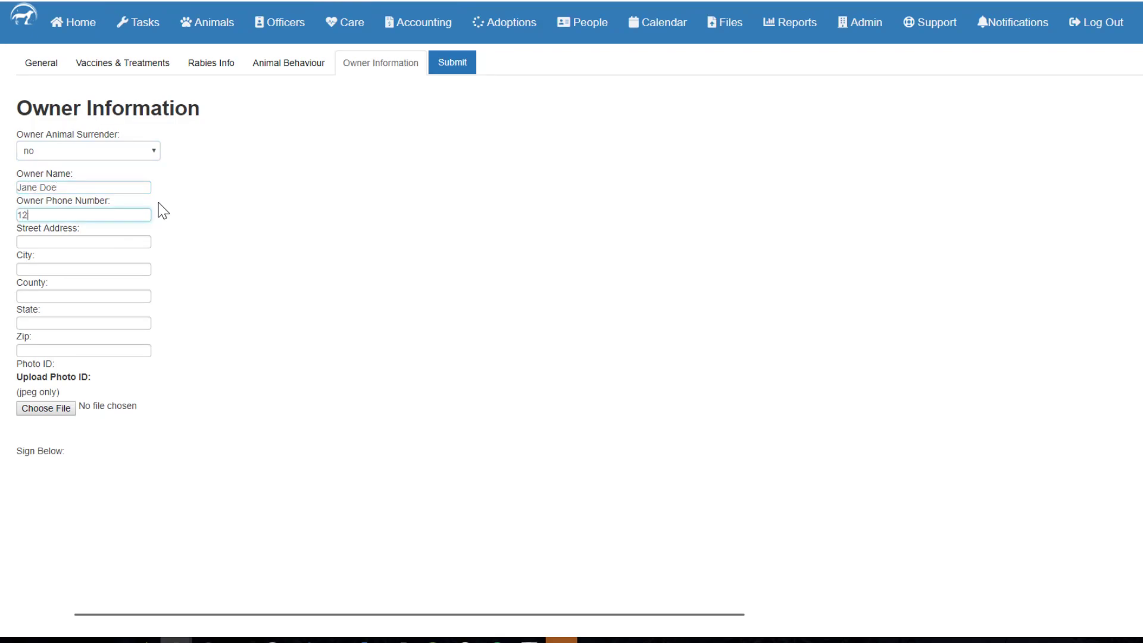
type("123-456-1111")
Enter the owner's street, city, county, state and zip code.
key("Tab")
type("12")
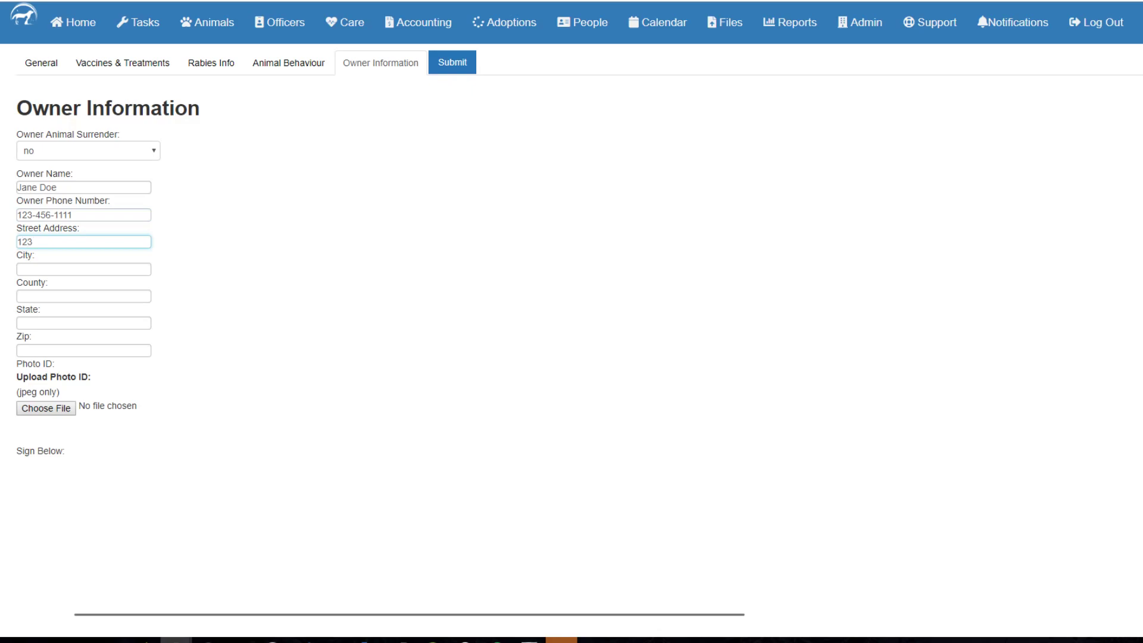
type("3 Franlin Drk")
key("Tab")
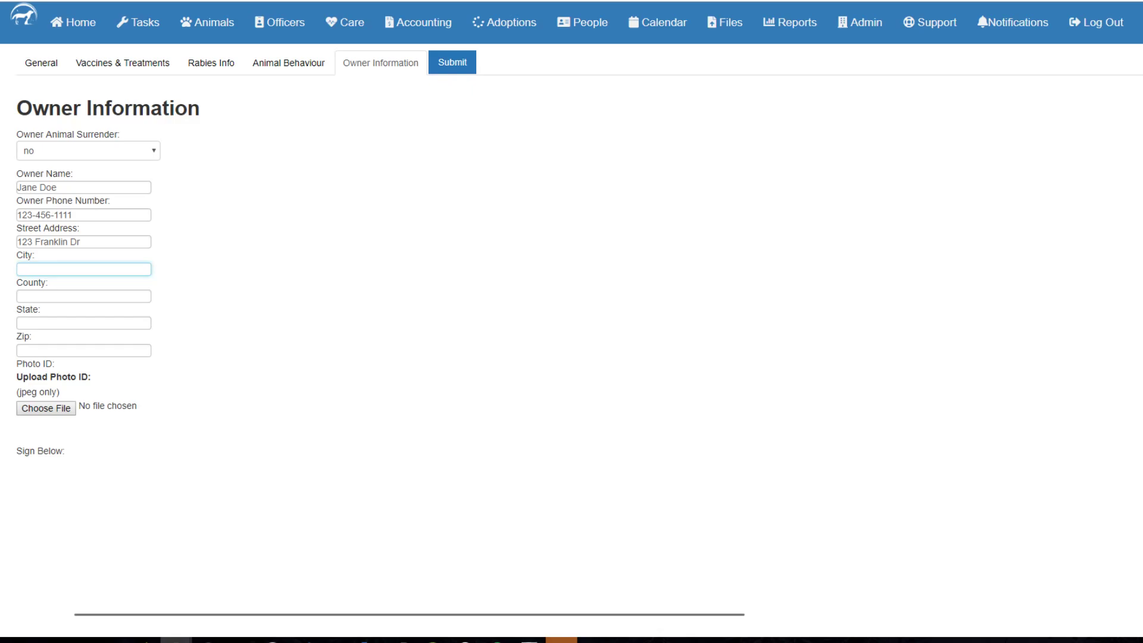
type("Columbus")
key("Tab")
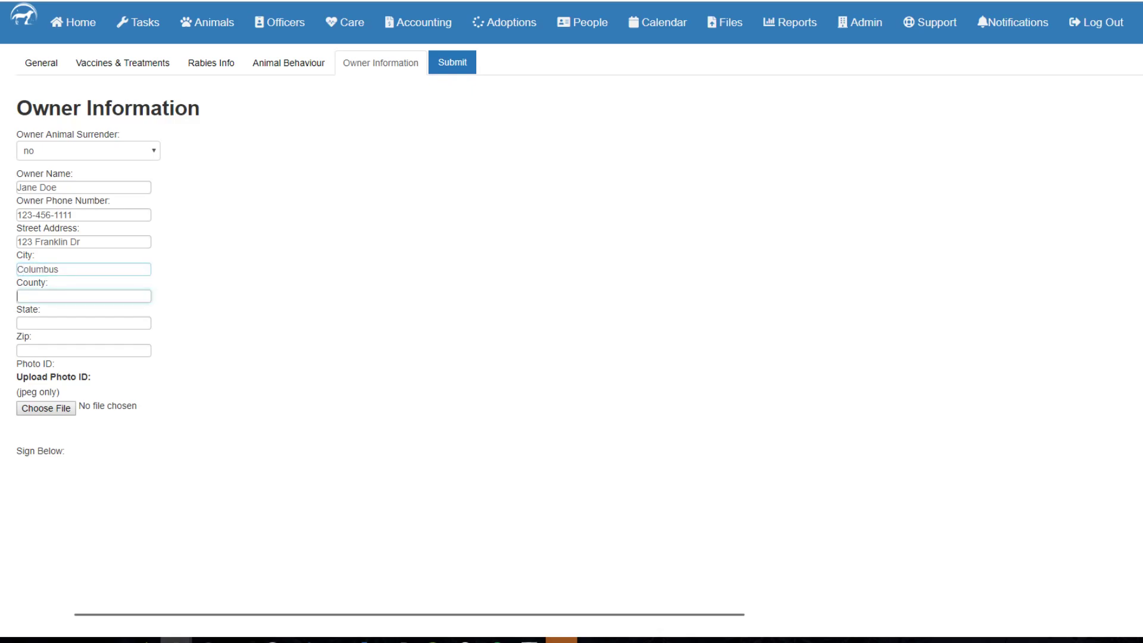
type("Franklin")
left_click(84, 323)
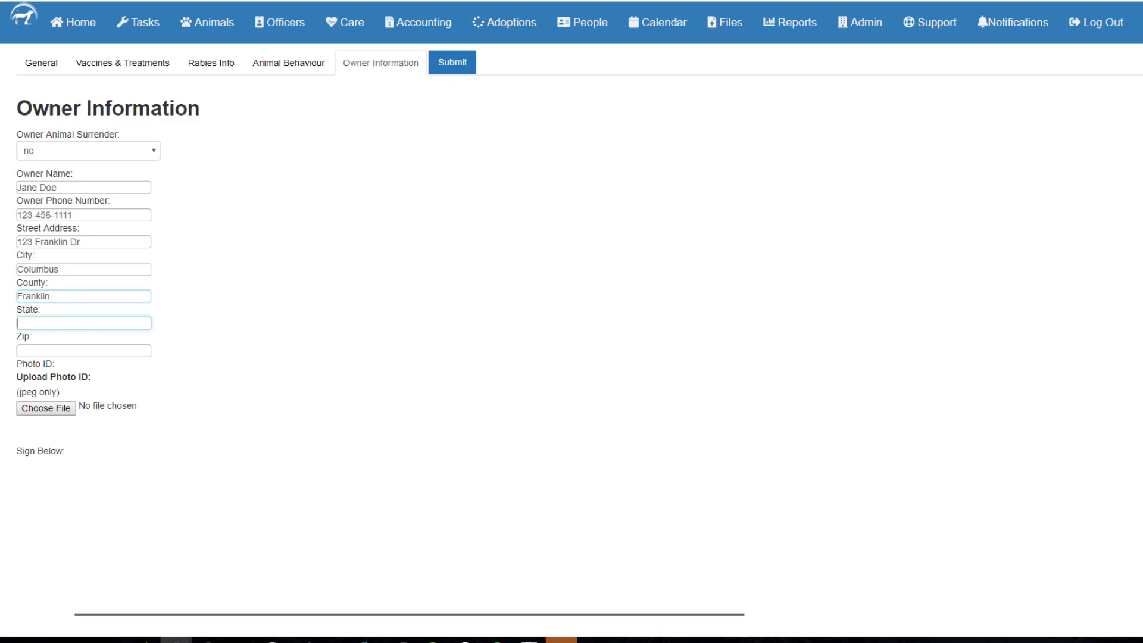
type("OH")
key("Tab")
type("43230")
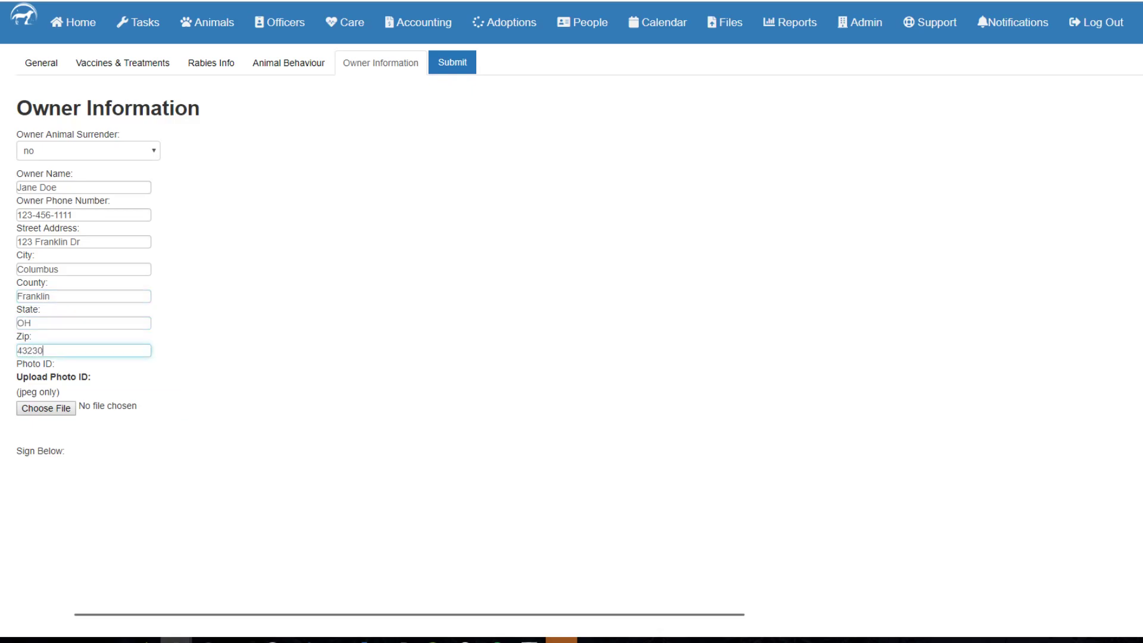
key("Tab")
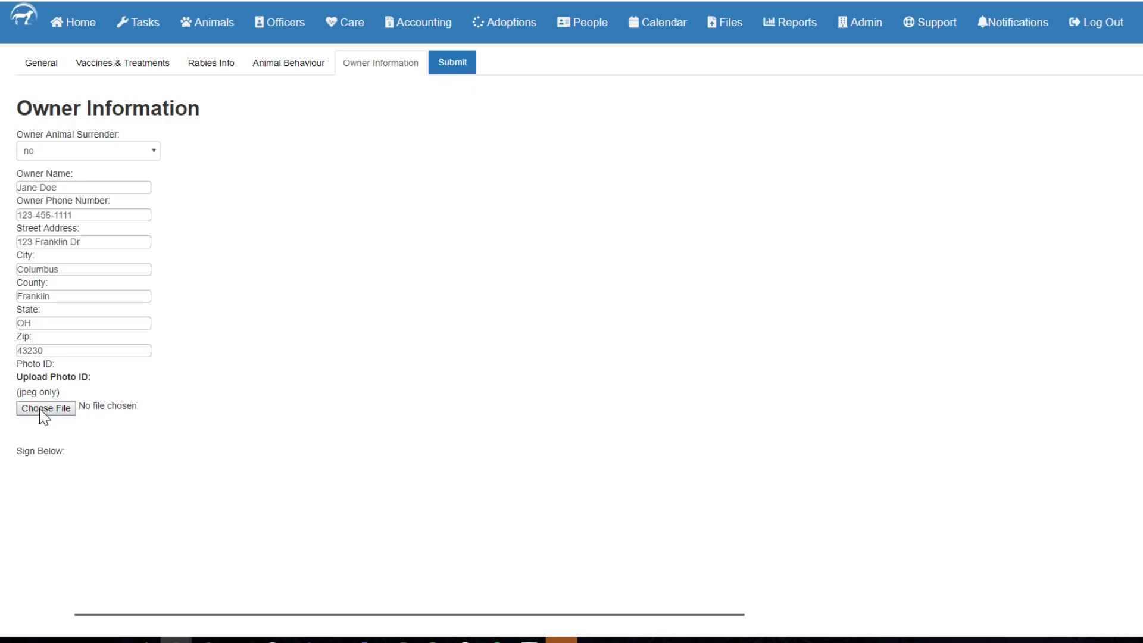
left_click(40, 410)
Attach id-example.jpg as the owner's photo ID.
double_click(303, 87)
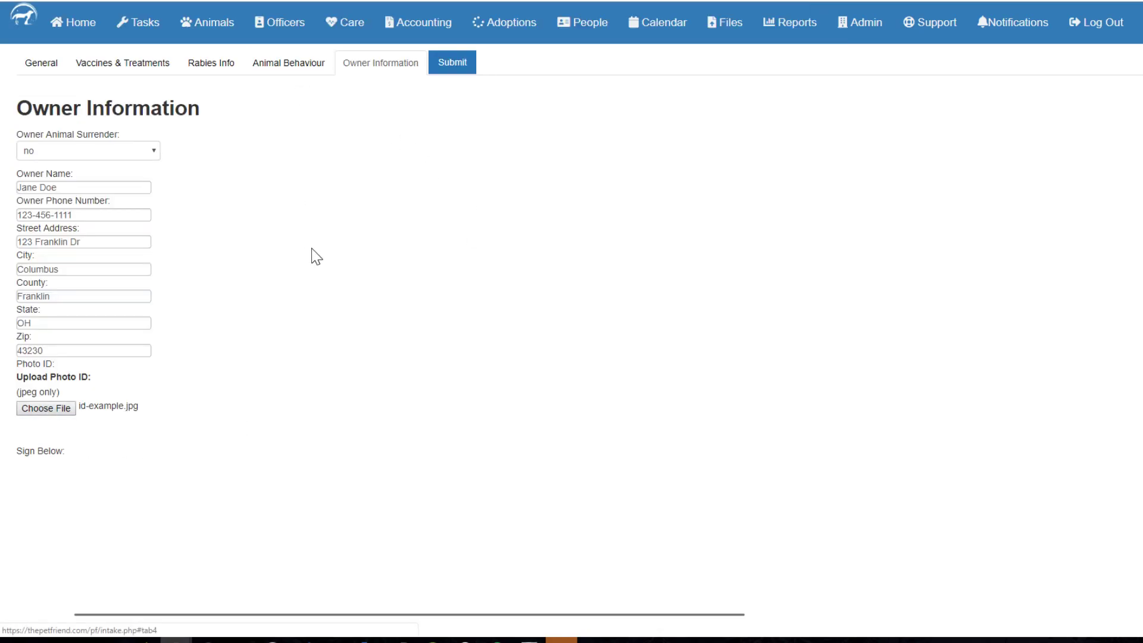
scroll(314, 262, "down", 3)
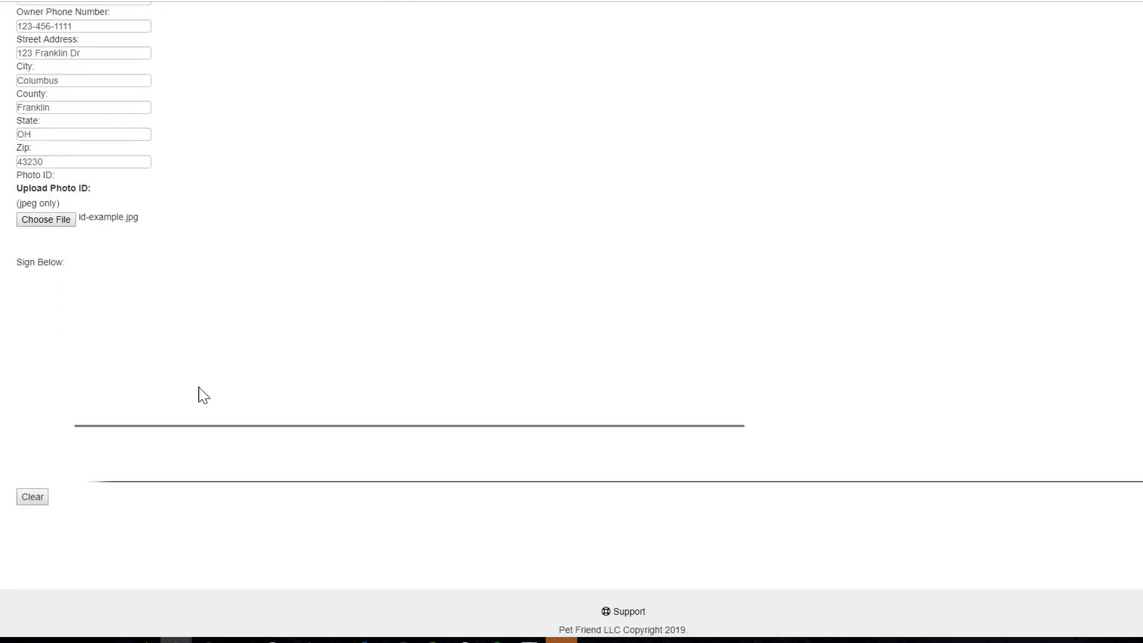
scroll(357, 373, "up", 3)
scroll(334, 375, "down", 3)
Draw the owner's signature in the Sign Below pad.
left_click_drag(226, 405, 171, 406)
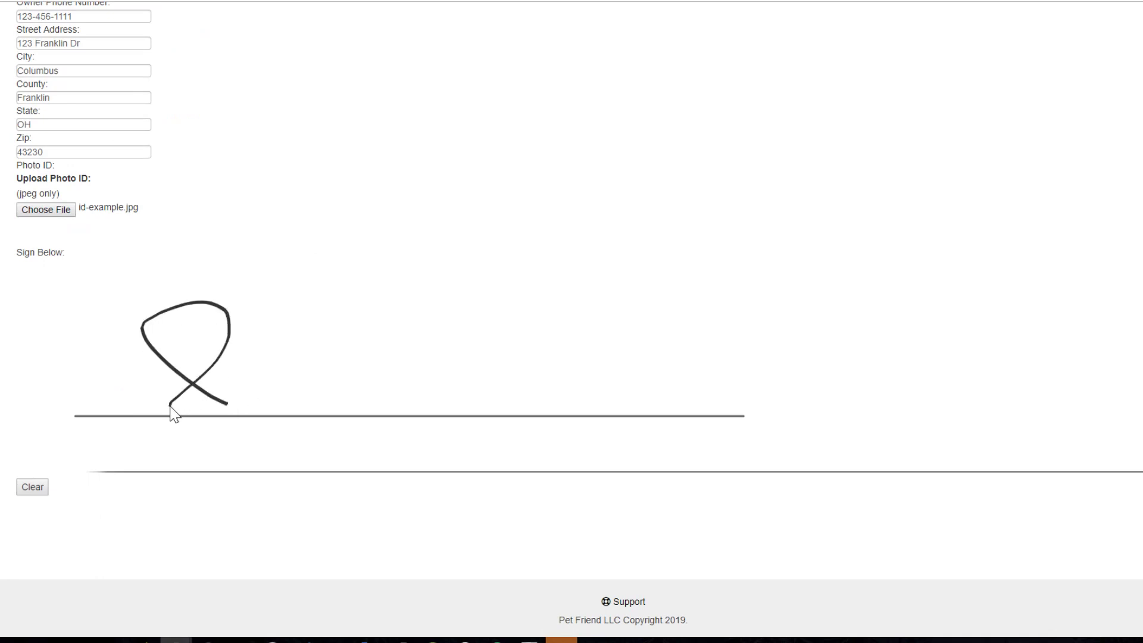
mouse_move(276, 344)
left_mouse_down()
mouse_move(275, 391)
mouse_move(353, 397)
left_mouse_up()
mouse_move(485, 372)
left_mouse_down()
mouse_move(462, 383)
mouse_move(551, 405)
left_mouse_up()
scroll(398, 458, "up", 2)
scroll(399, 463, "up", 1)
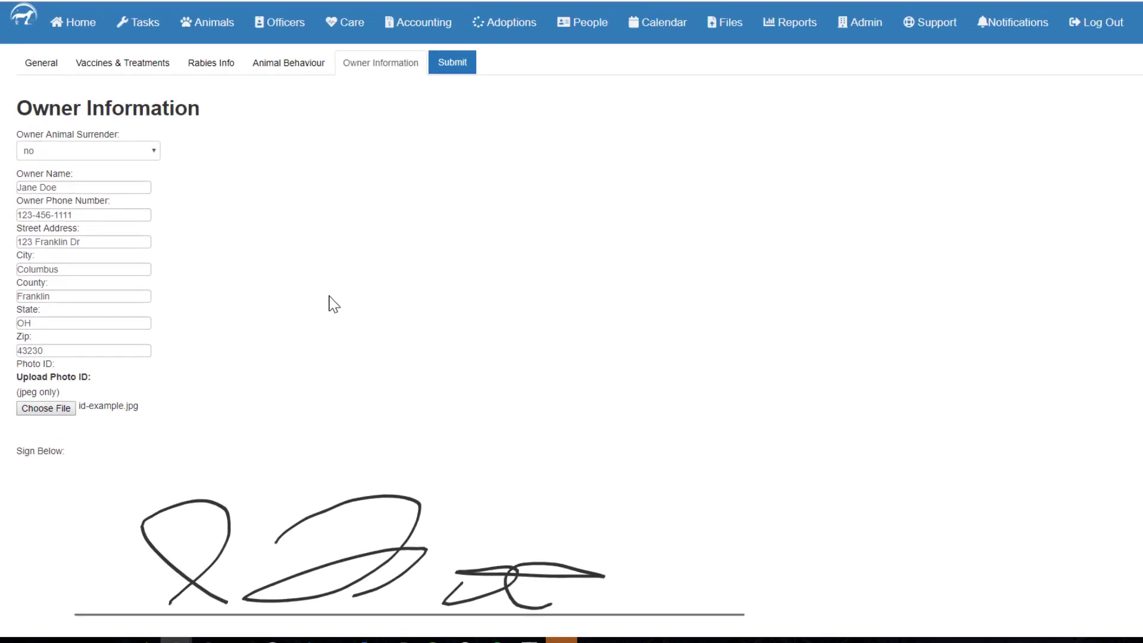
scroll(370, 309, "down", 3)
scroll(432, 387, "up", 3)
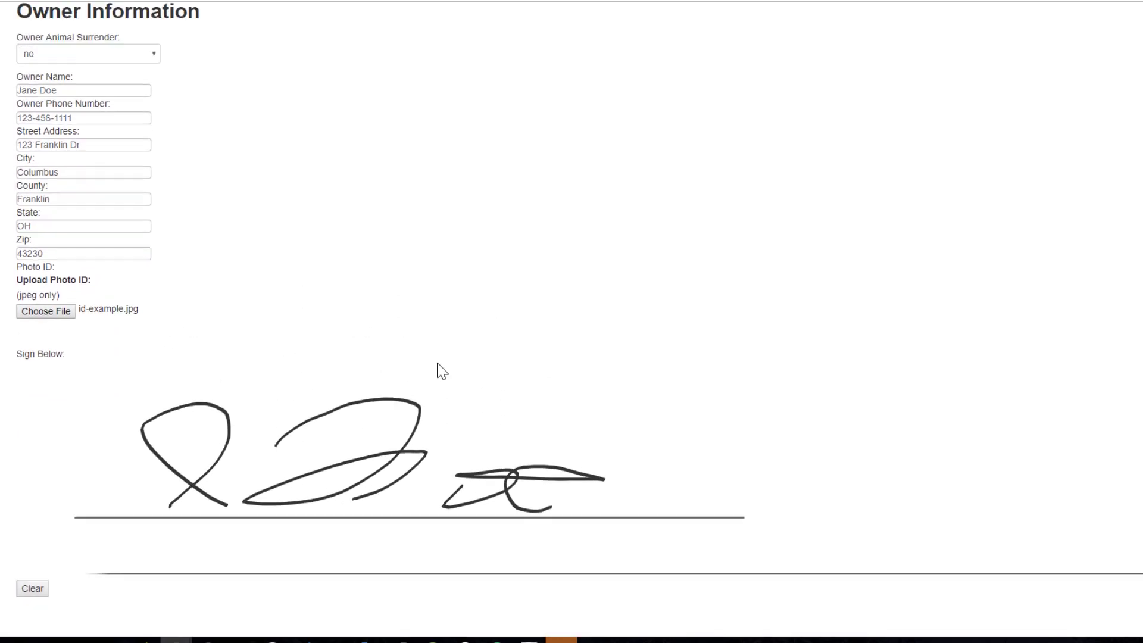
scroll(428, 334, "down", 3)
scroll(427, 393, "up", 3)
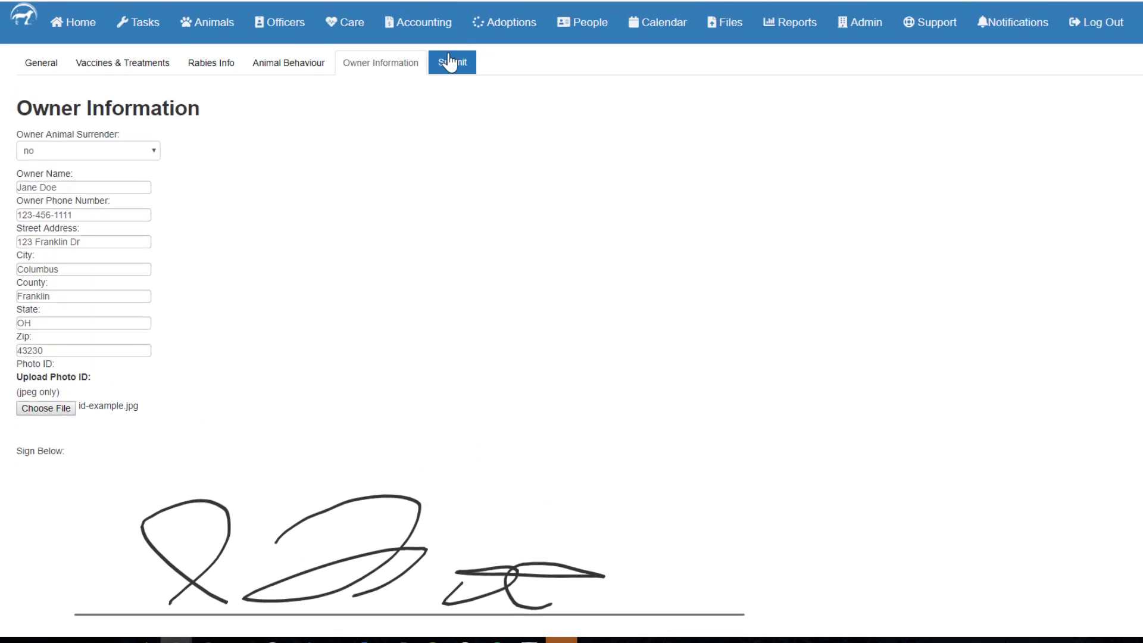
left_click(450, 60)
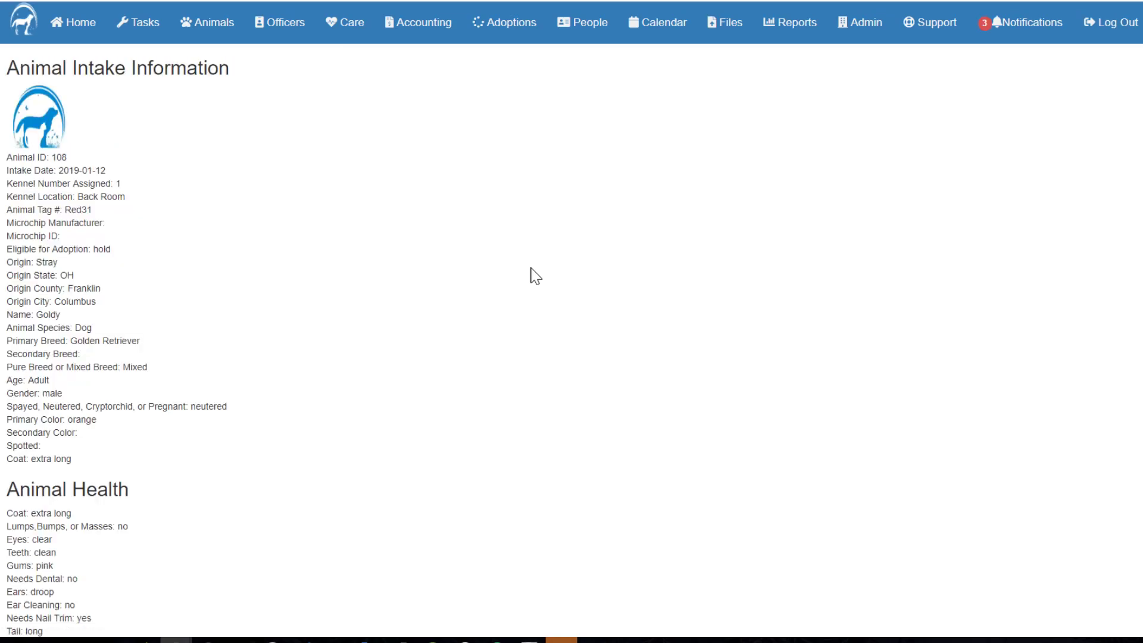
Review the submitted intake summary, then go to Animals > Animal Manager.
scroll(178, 227, "down", 4)
scroll(179, 229, "down", 6)
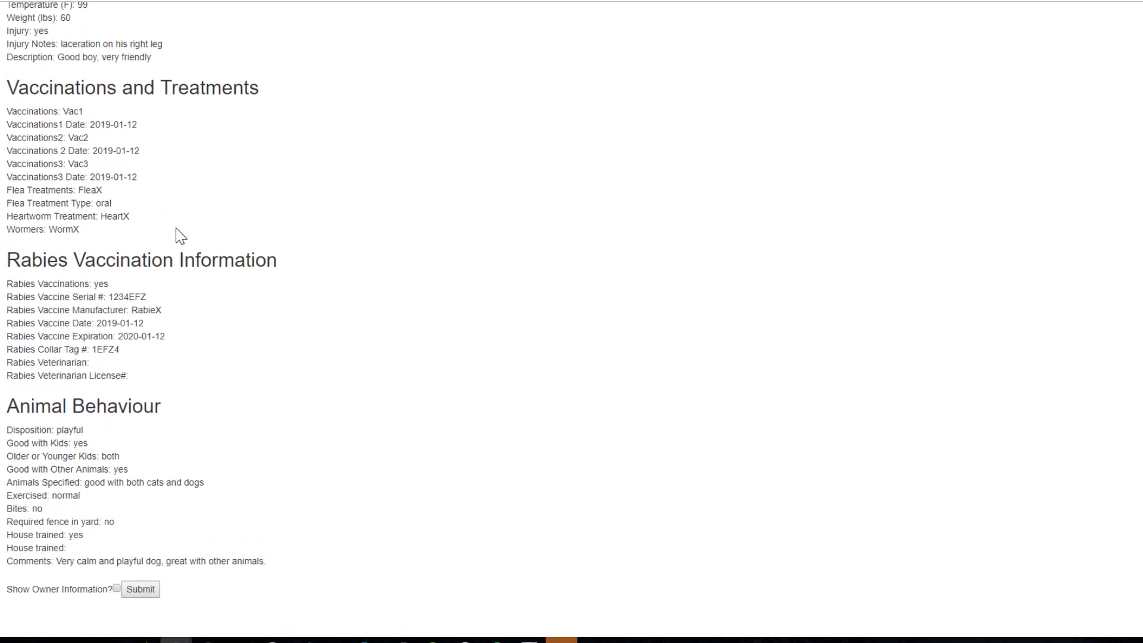
scroll(302, 250, "up", 10)
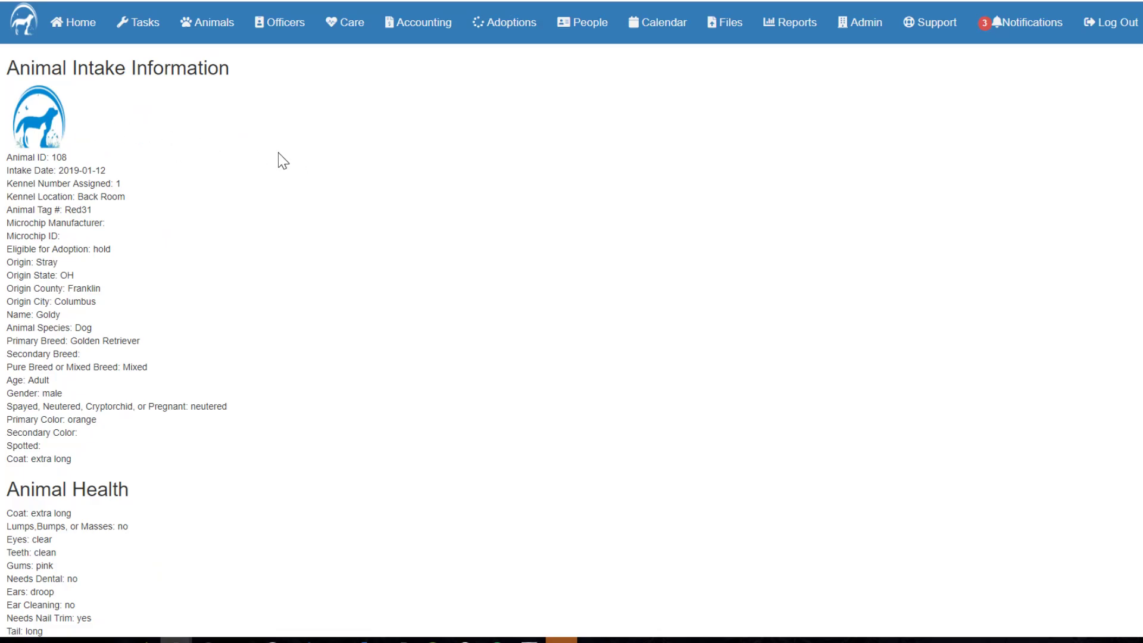
scroll(274, 233, "down", 10)
scroll(271, 238, "up", 10)
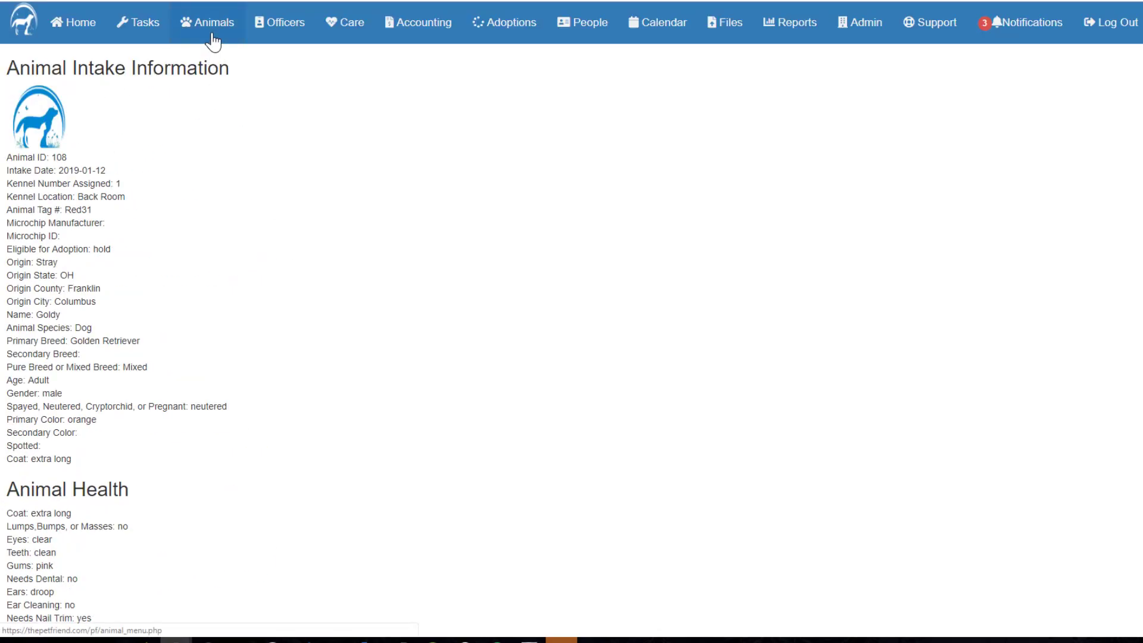
left_click(213, 42)
left_click(123, 97)
Open Goldy's record and view its Vaccines, Rabies, Behaviour and Owner Information tabs.
scroll(376, 225, "down", 1)
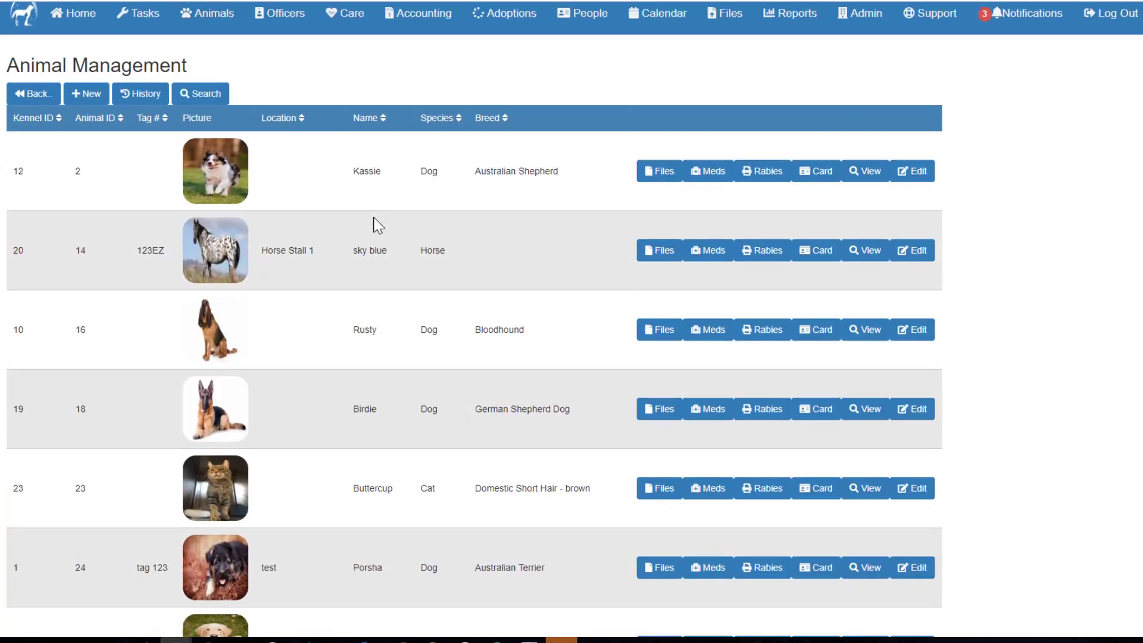
scroll(379, 228, "down", 10)
scroll(375, 230, "down", 5)
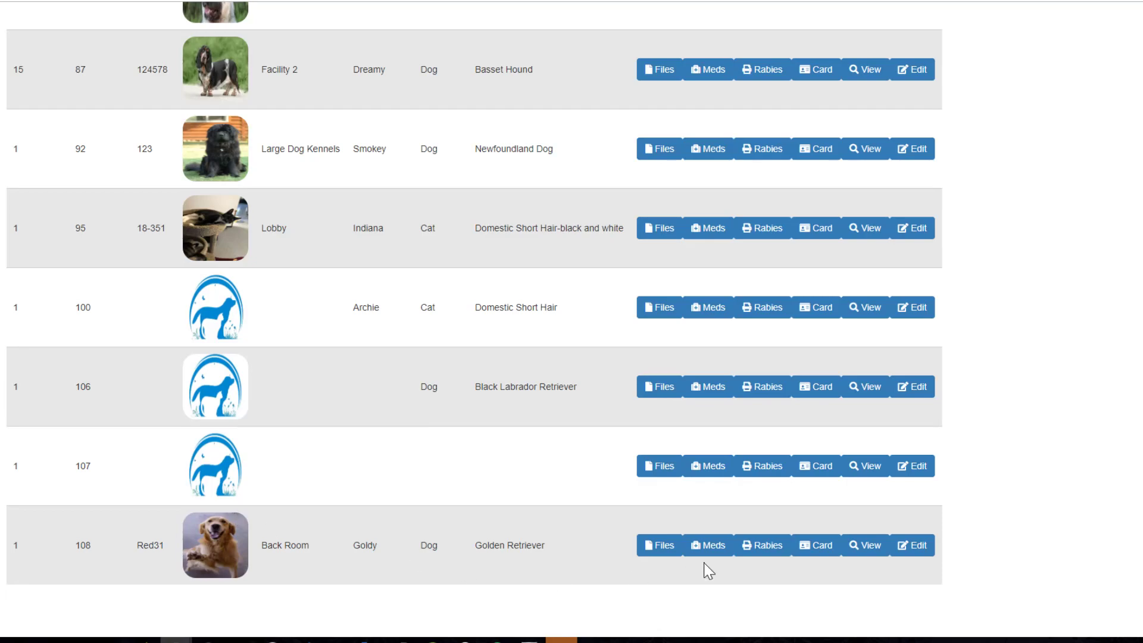
left_click(869, 551)
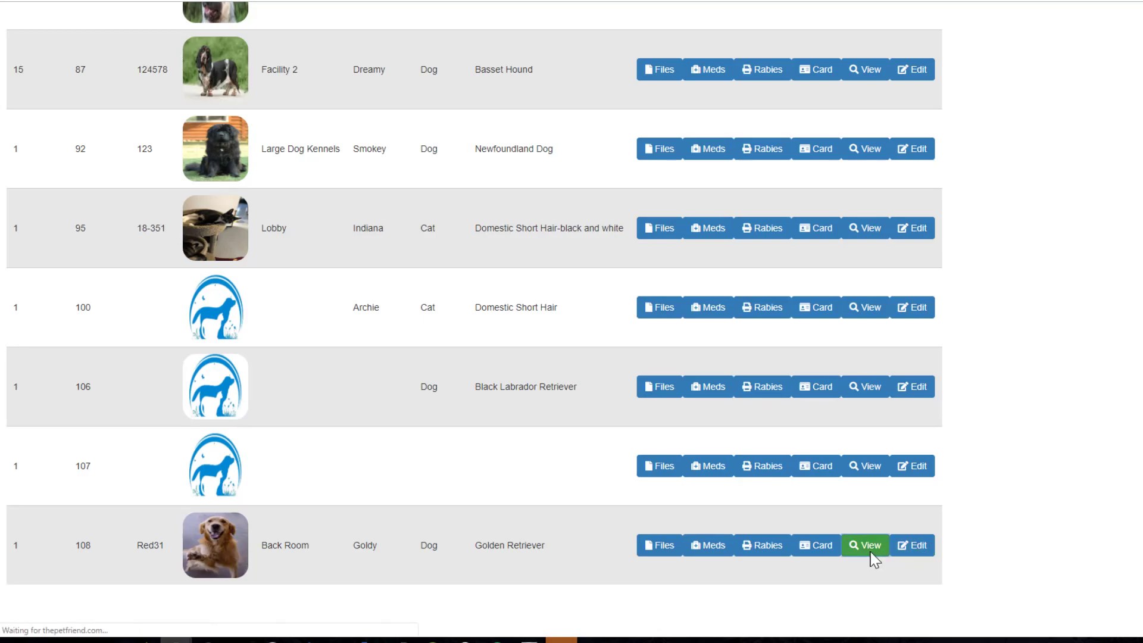
scroll(238, 405, "down", 5)
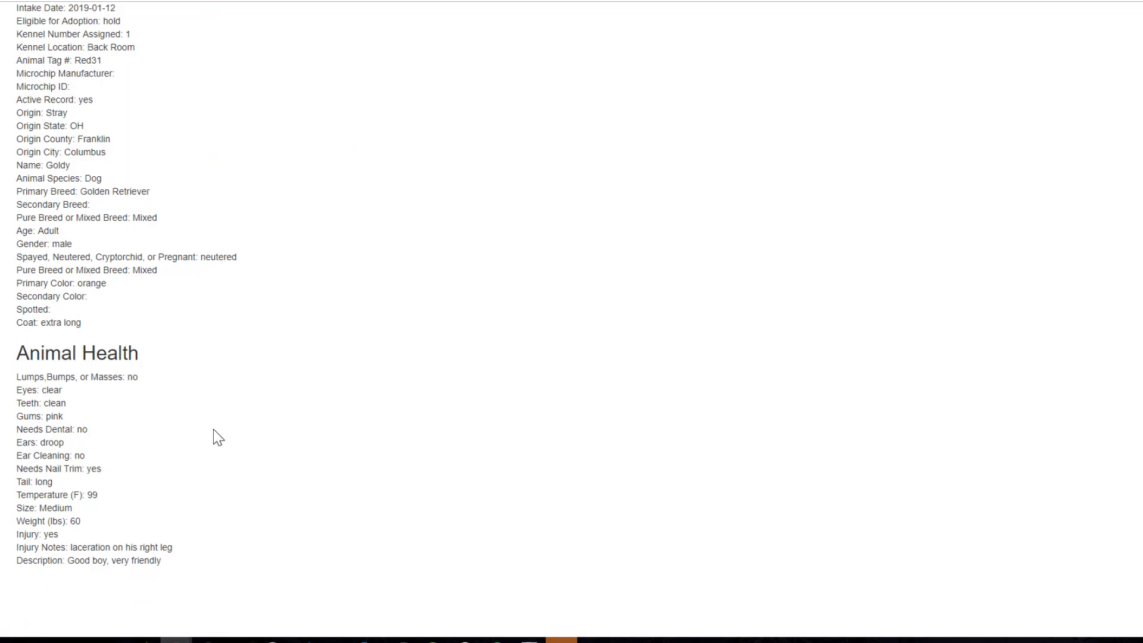
scroll(220, 436, "up", 6)
left_click(167, 66)
left_click(207, 75)
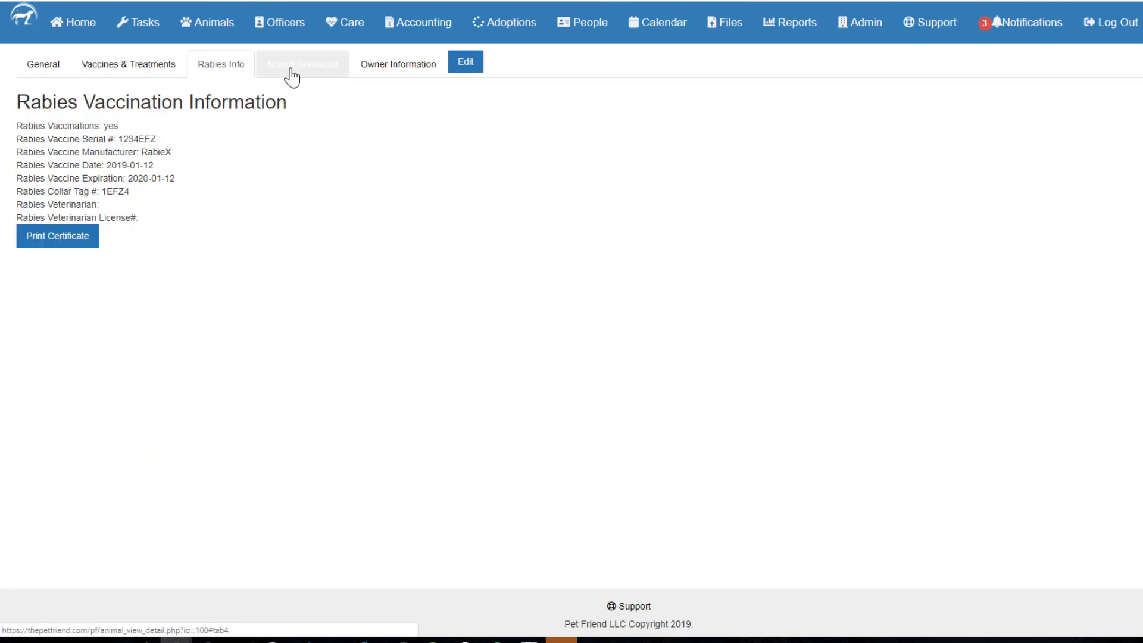
left_click(288, 74)
left_click(383, 69)
Revisit the Vaccines, Rabies and Behaviour tabs, ending on General intake information.
scroll(302, 290, "down", 5)
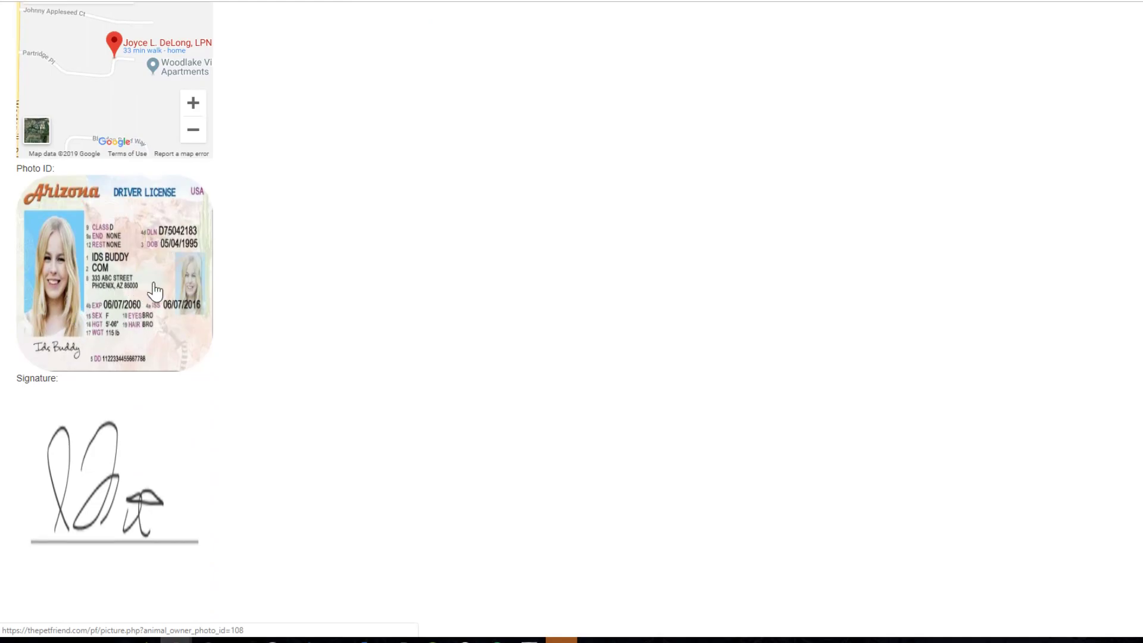
scroll(372, 362, "up", 1)
scroll(374, 363, "up", 5)
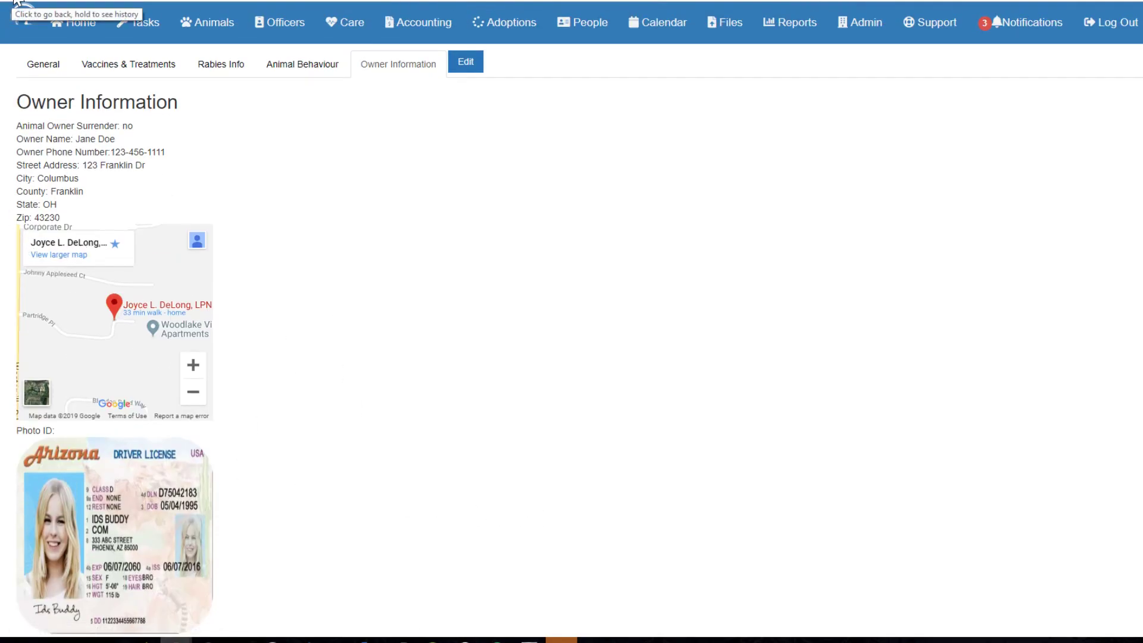
left_click(137, 70)
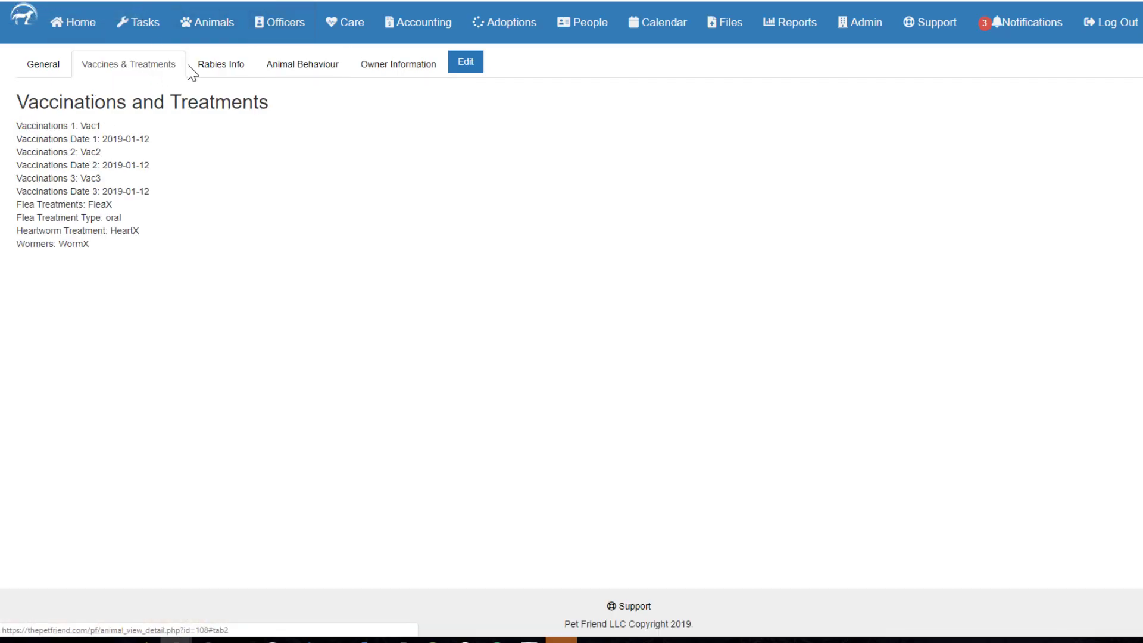
left_click(199, 67)
left_click(293, 75)
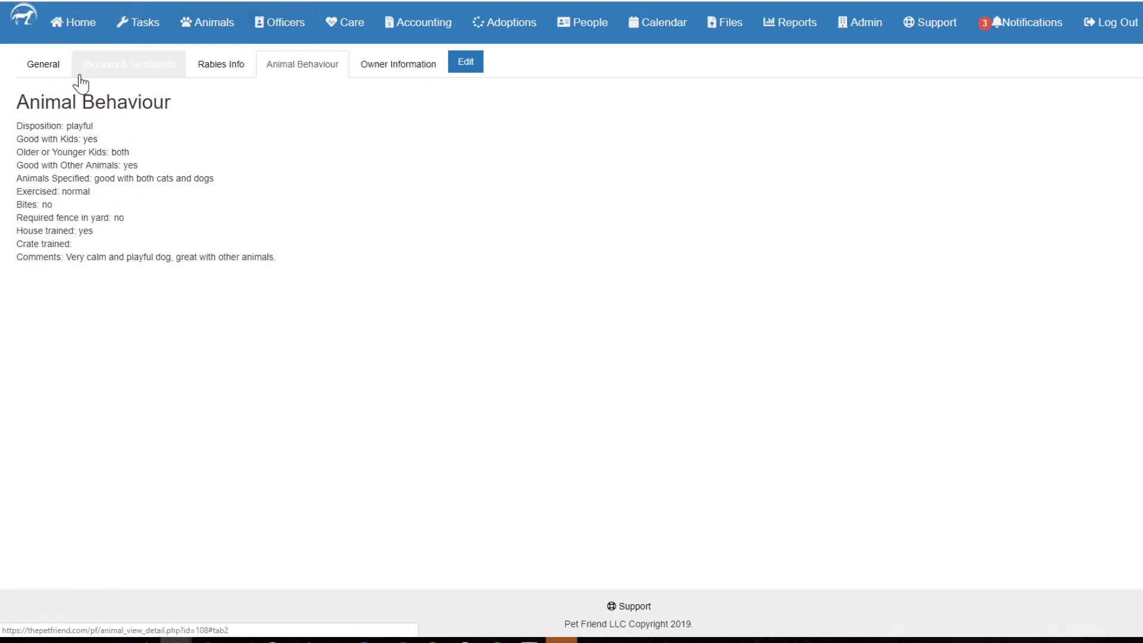
left_click(51, 72)
scroll(245, 316, "down", 6)
scroll(240, 318, "up", 6)
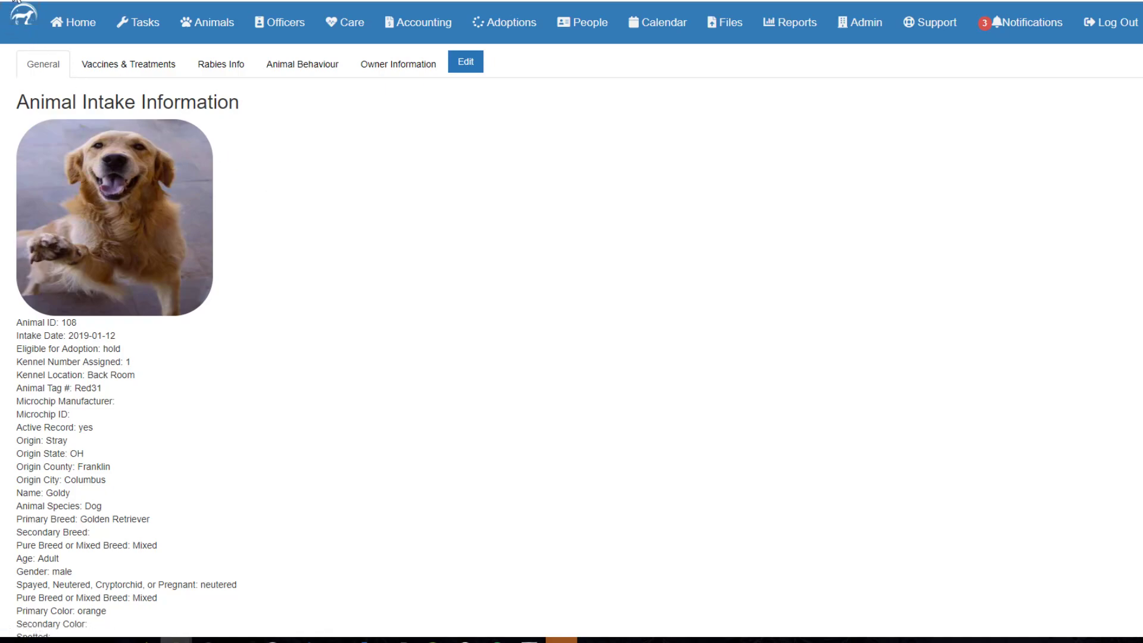
left_click(220, 34)
Open Goldy's cage card from Animal Management, preview it for printing, then cancel.
left_click(115, 100)
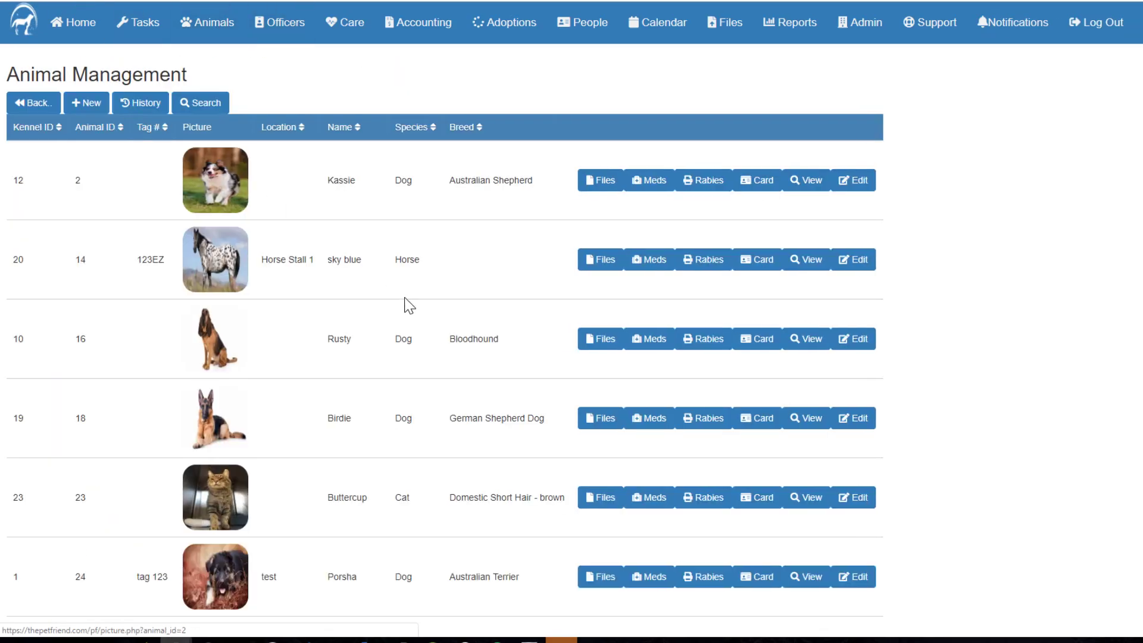
scroll(411, 310, "down", 10)
scroll(426, 328, "down", 5)
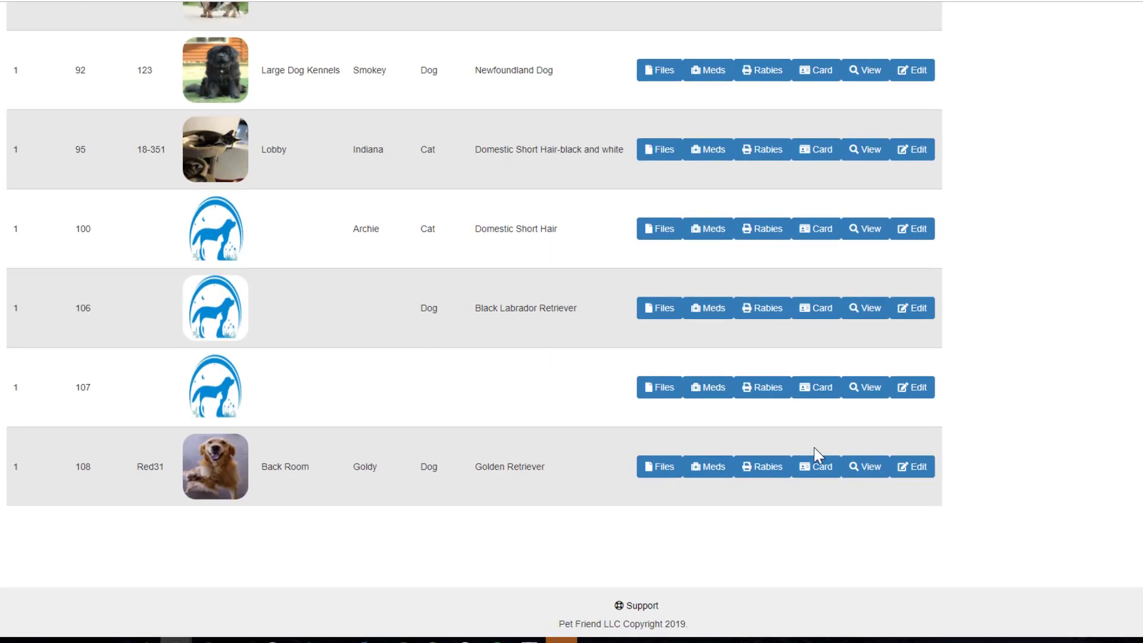
left_click(811, 473)
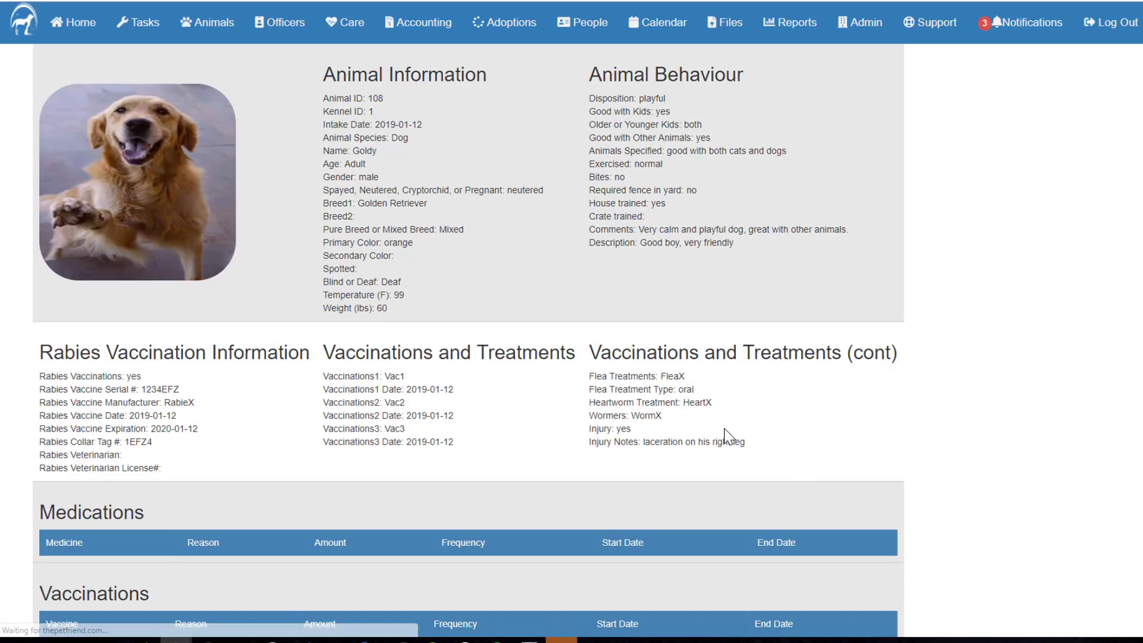
right_click(513, 261)
left_click(546, 344)
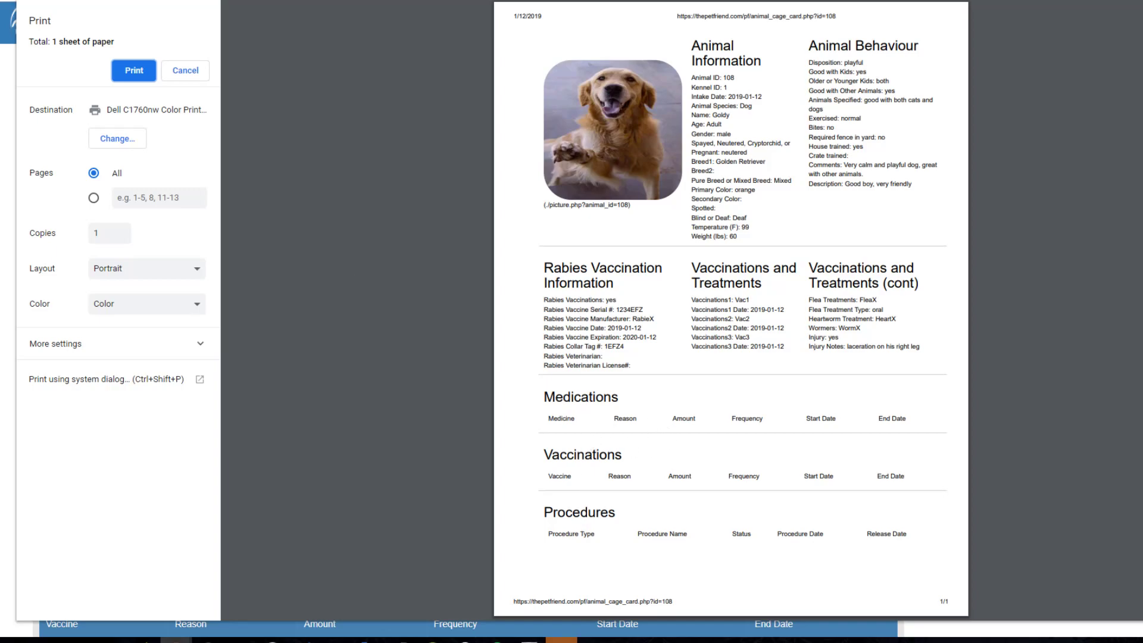
left_click(196, 77)
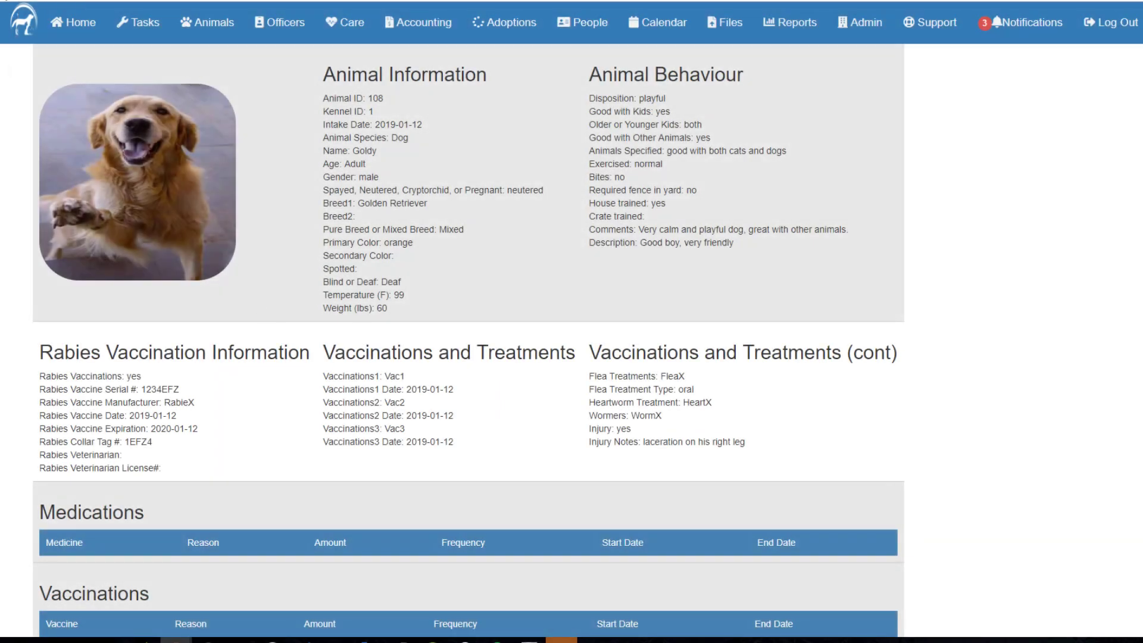
left_click(199, 22)
View Goldy's attached files from Animal Management, then return to the animal list.
left_click(106, 97)
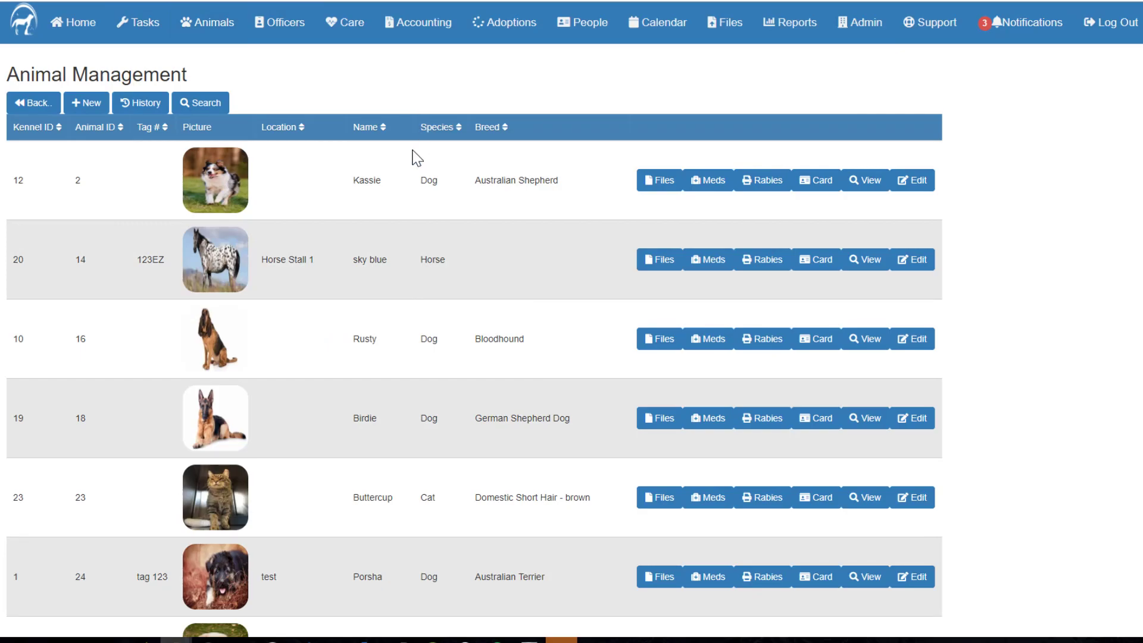
scroll(415, 160, "up", 5)
scroll(590, 248, "down", 17)
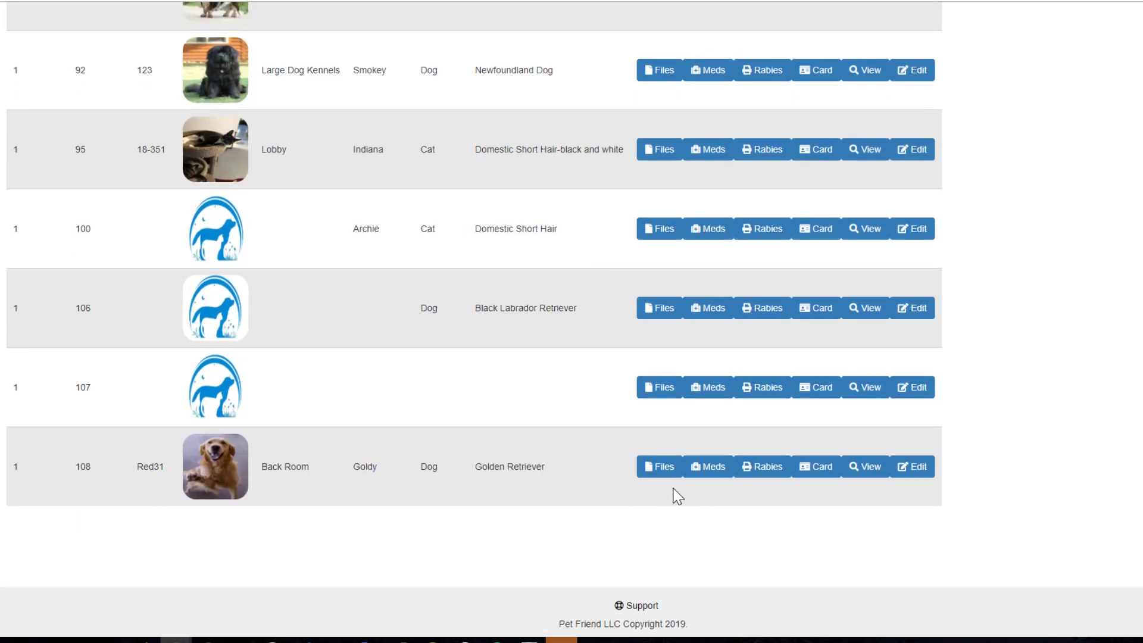
left_click(661, 471)
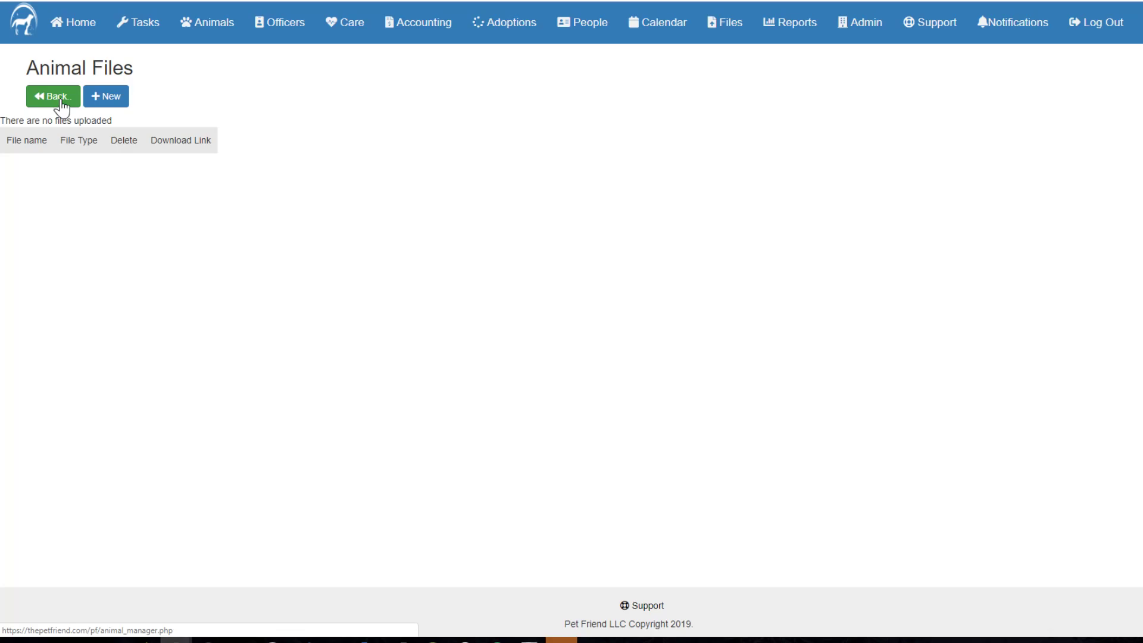
left_click(61, 101)
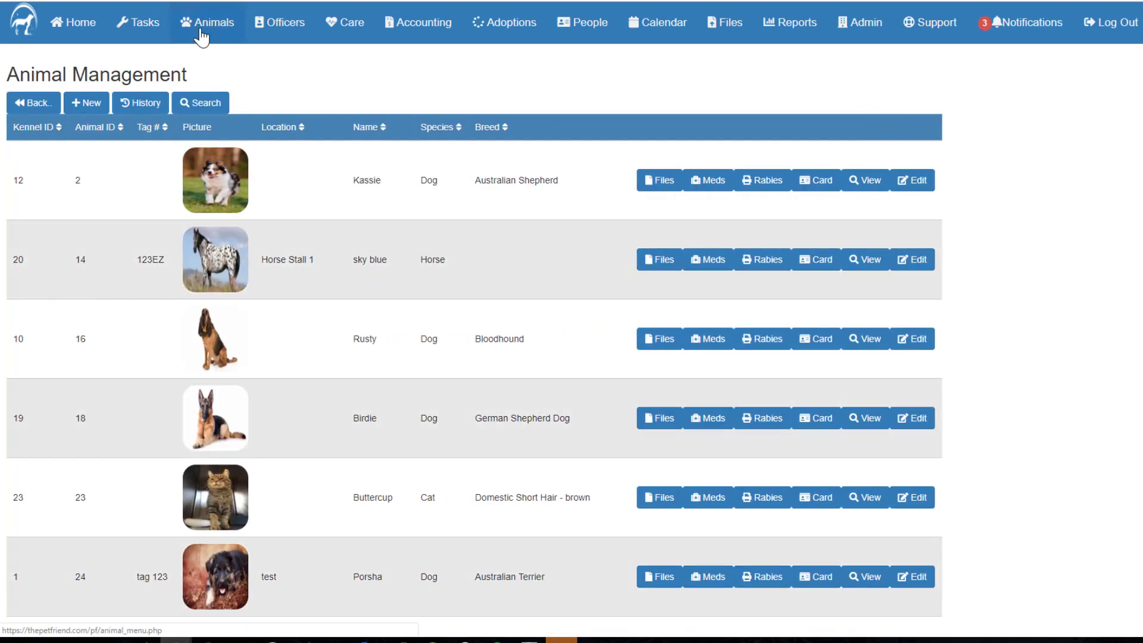
scroll(375, 269, "down", 10)
scroll(375, 269, "down", 5)
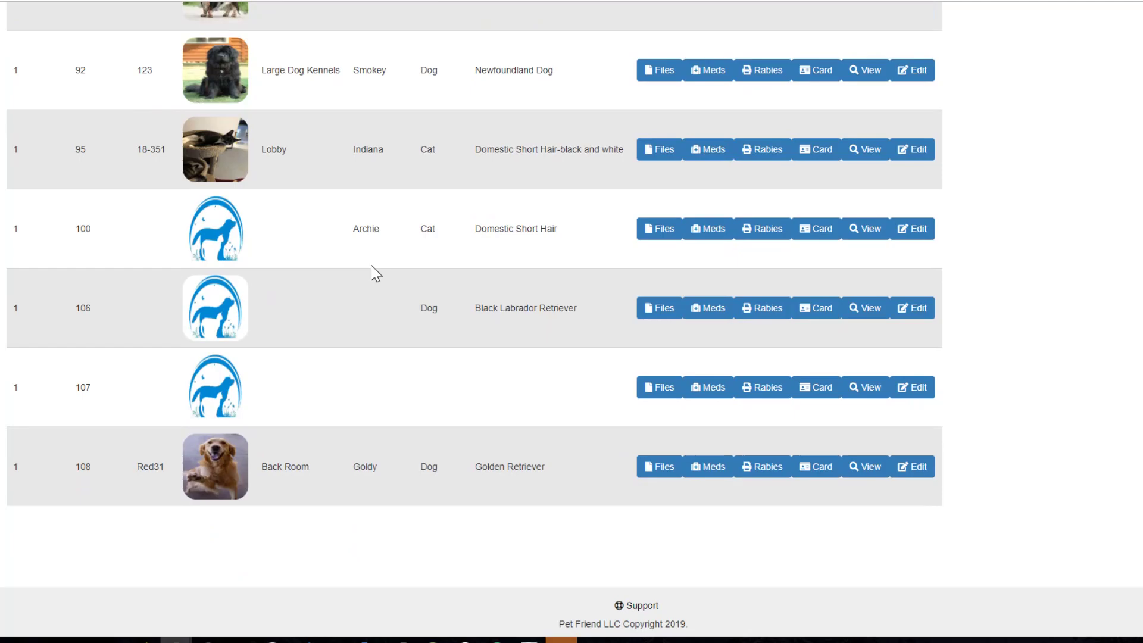
scroll(391, 268, "up", 15)
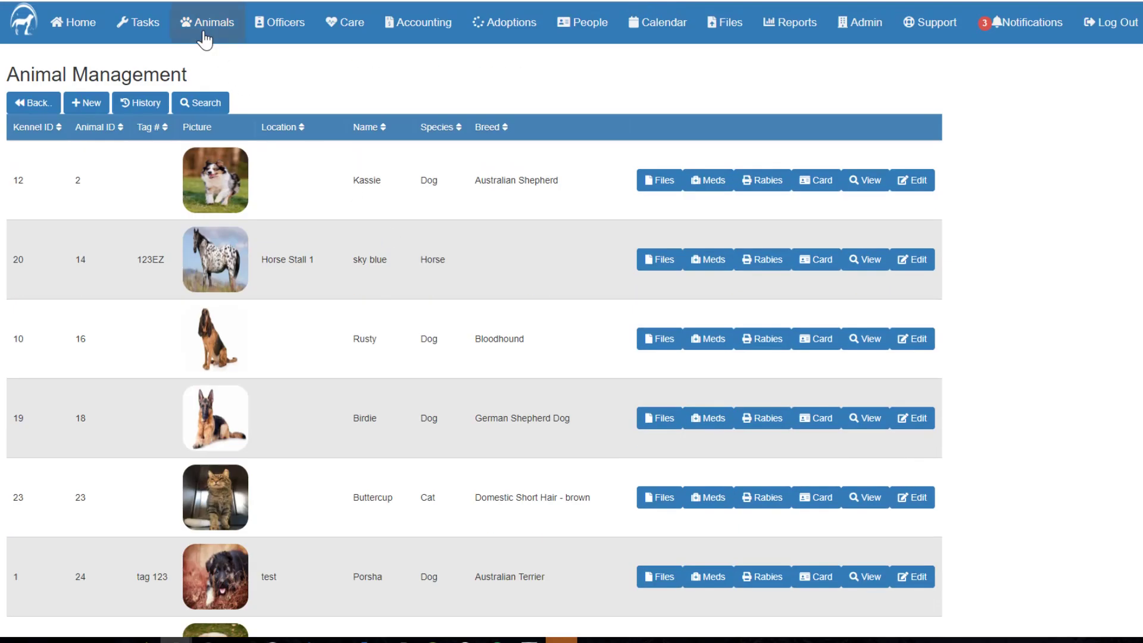
left_click(208, 25)
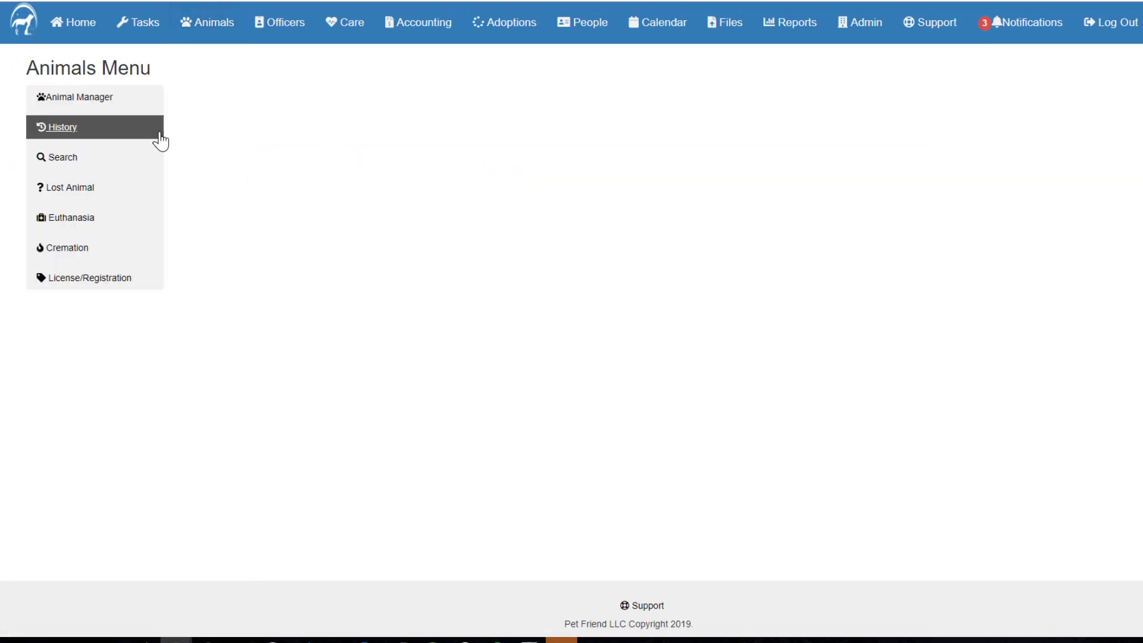
Look at the Lost Animals and Euthanasia Management pages.
left_click(106, 188)
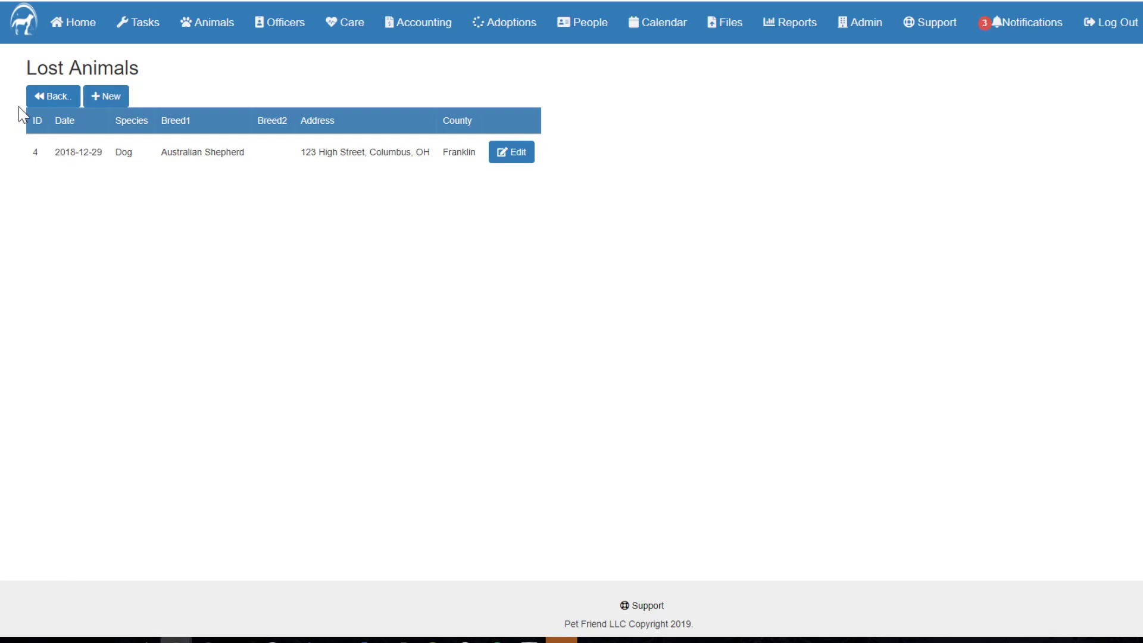
left_click(52, 97)
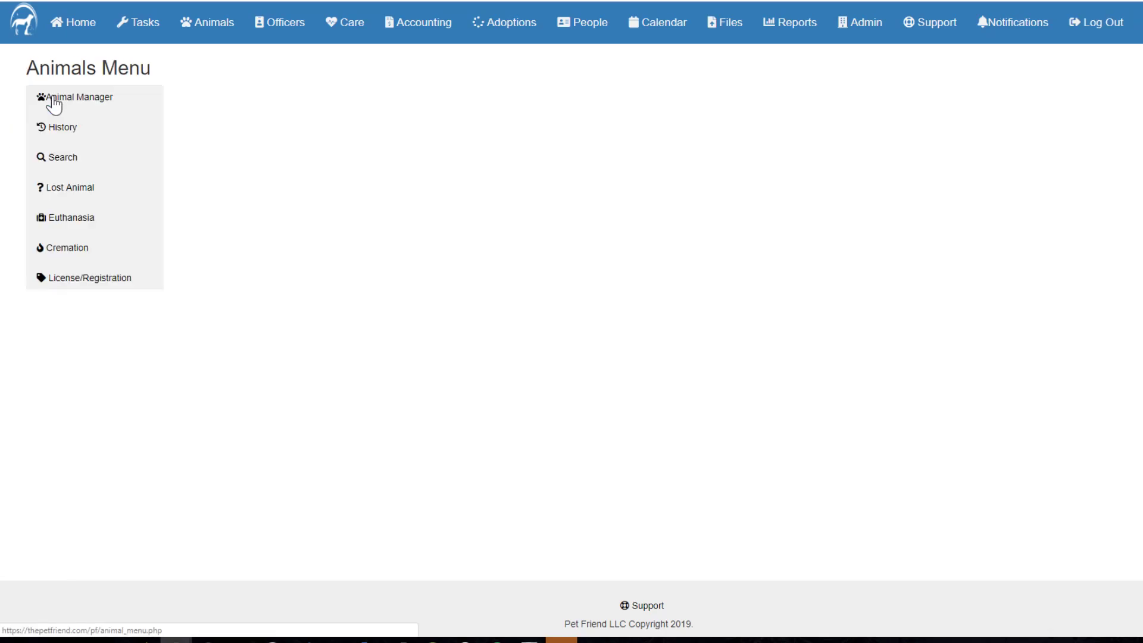
left_click(102, 226)
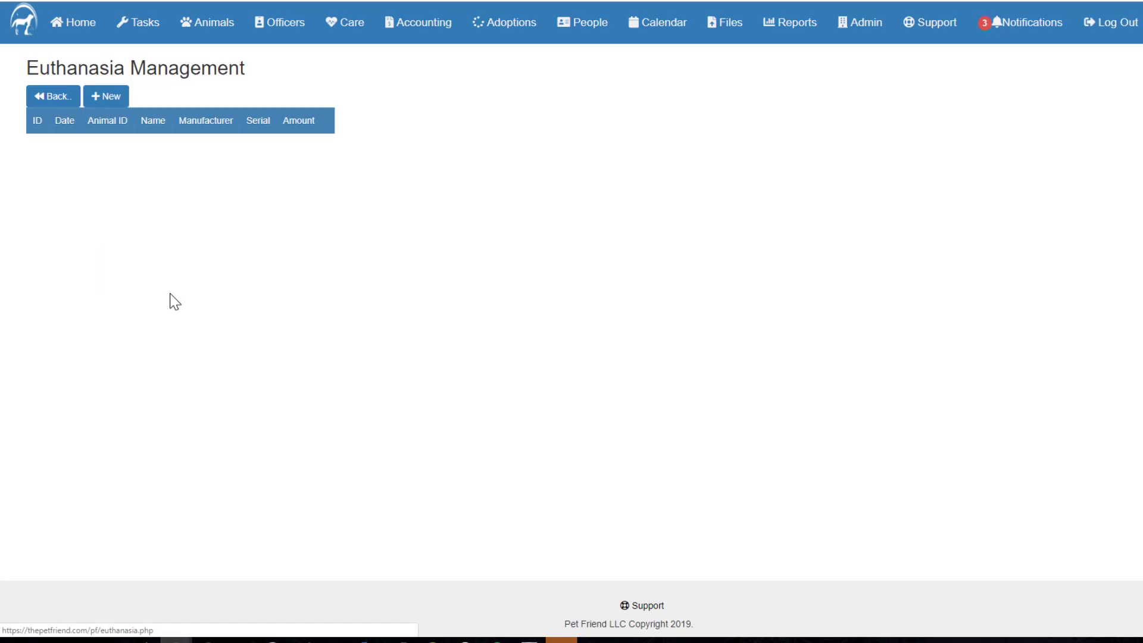
left_click(50, 100)
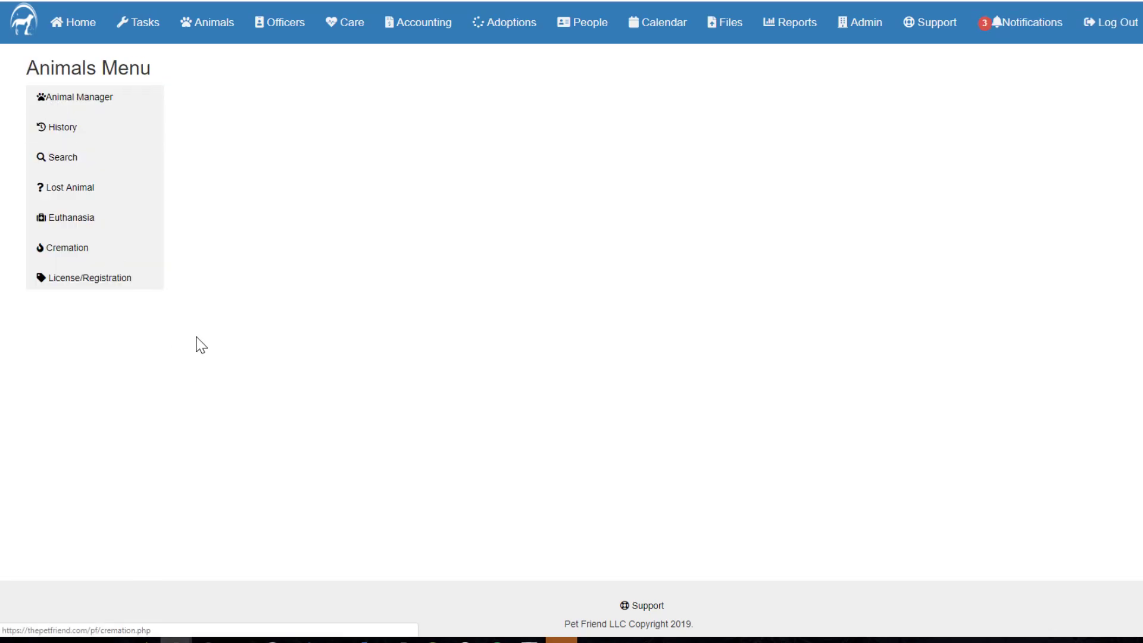
View a new euthanasia form and Cremation Management, then open Registration/Licensing.
left_click(84, 220)
left_click(113, 104)
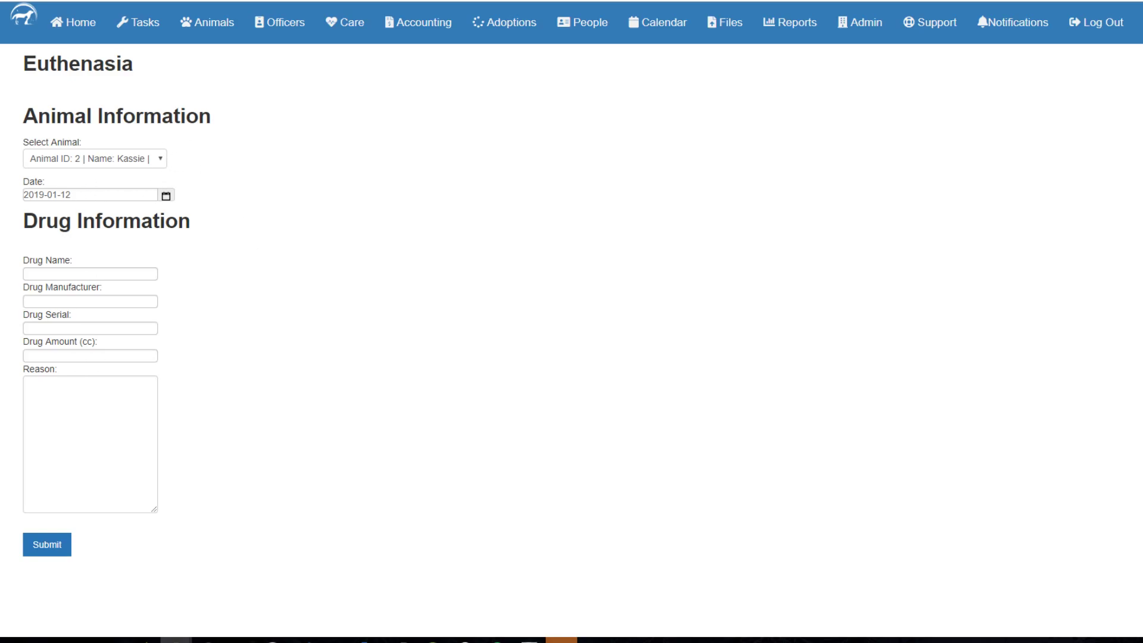
left_click(208, 27)
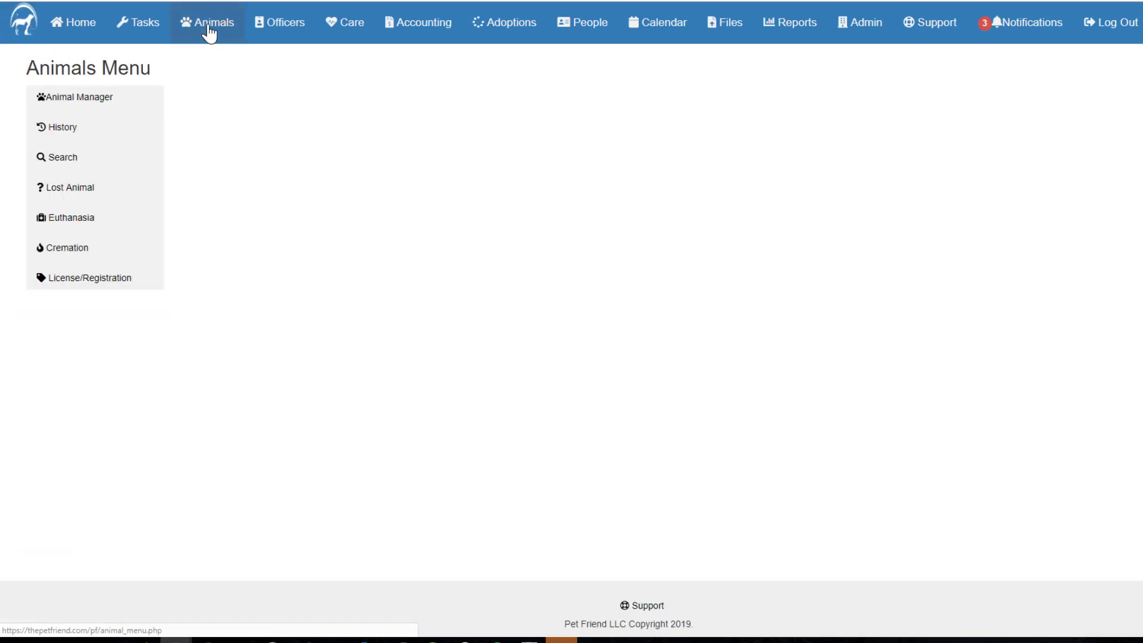
left_click(66, 253)
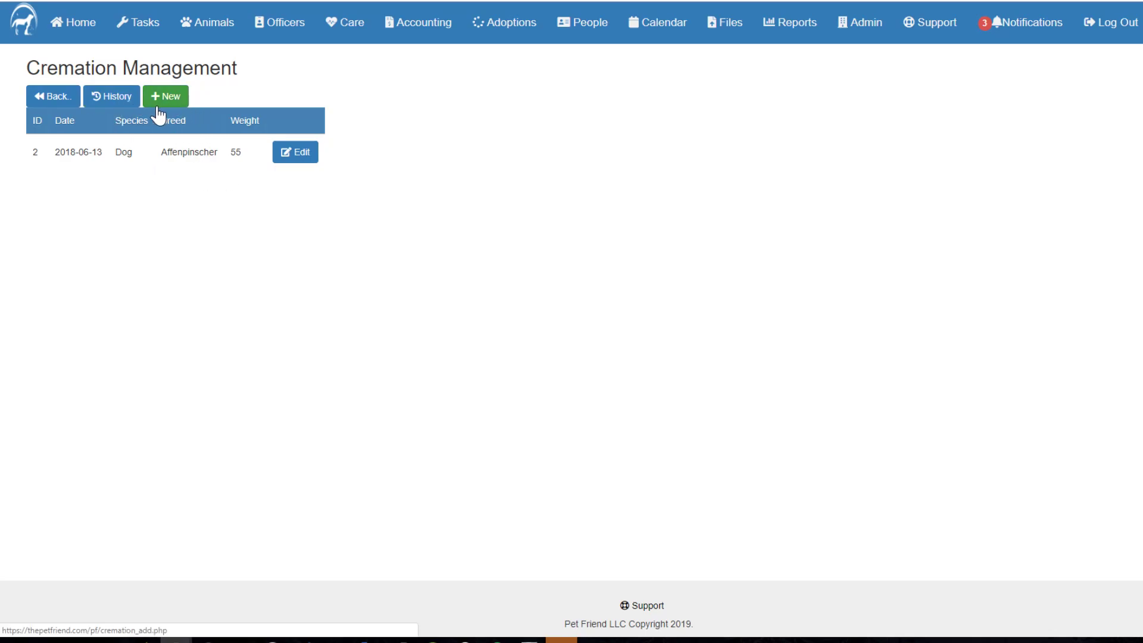
left_click(55, 102)
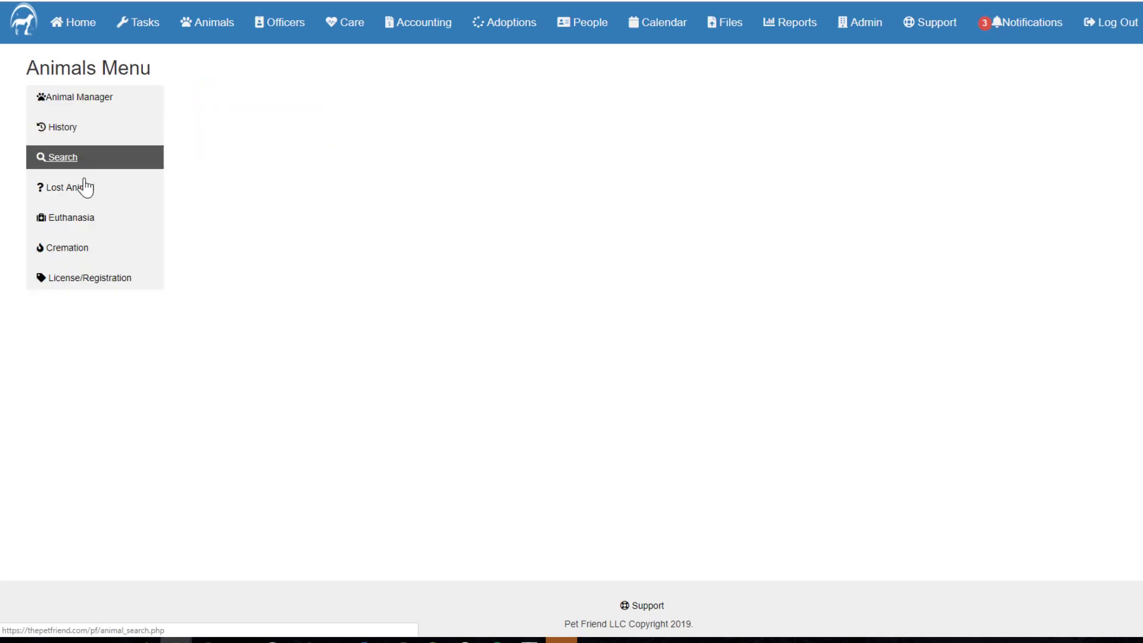
left_click(90, 283)
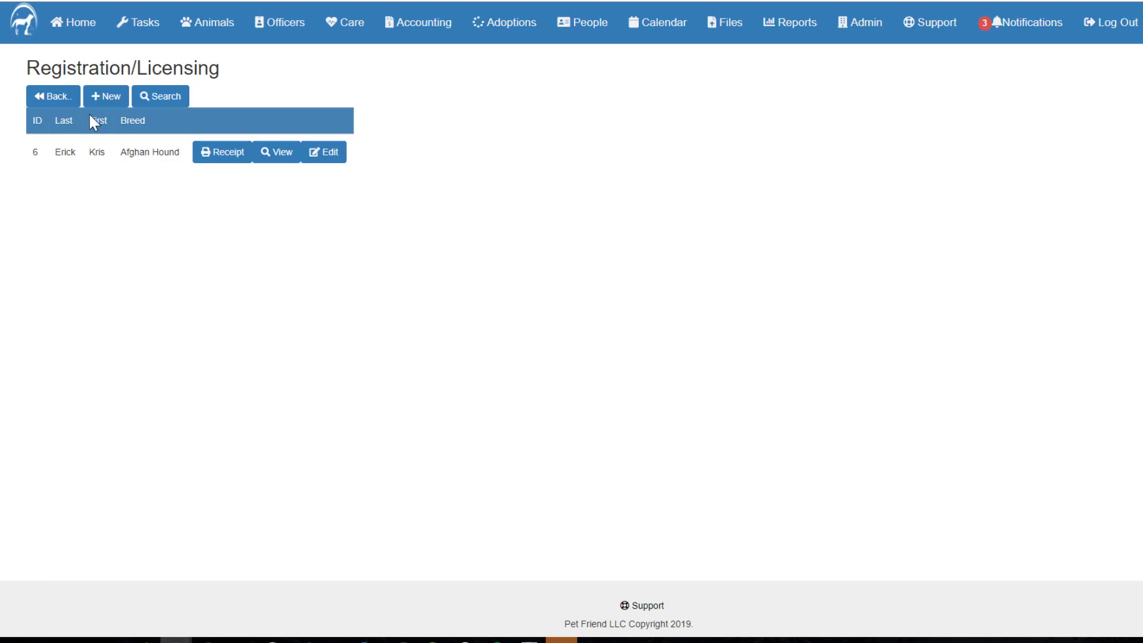
Look through a new blank Animal Registration form's rabies and owner sections, then return to the Animals Menu.
left_click(104, 106)
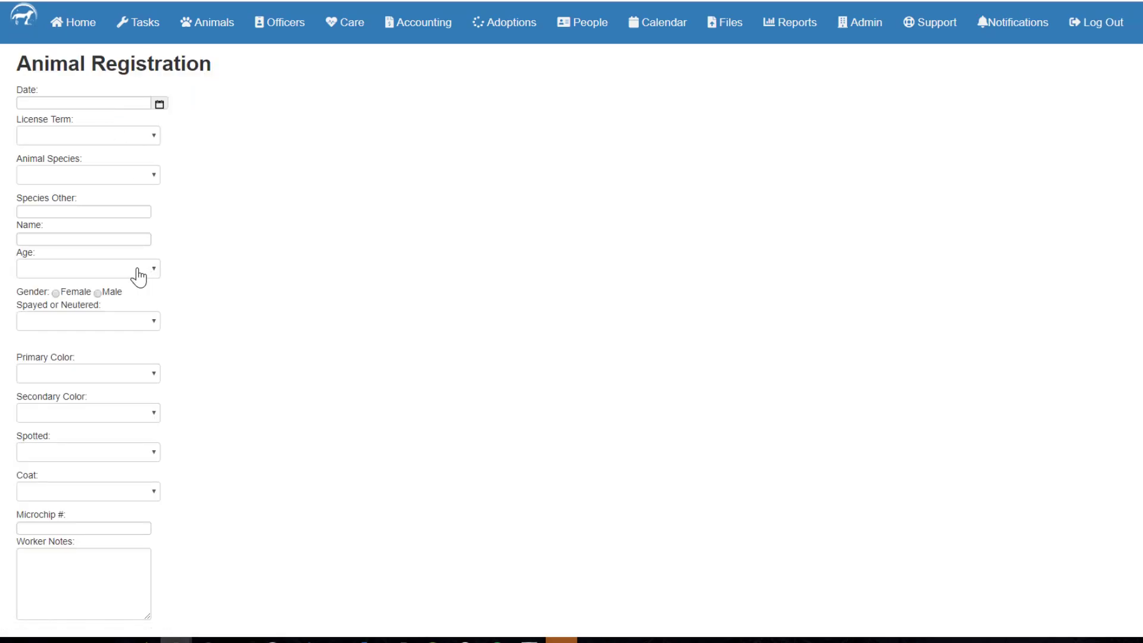
scroll(116, 348, "down", 1)
scroll(116, 349, "down", 8)
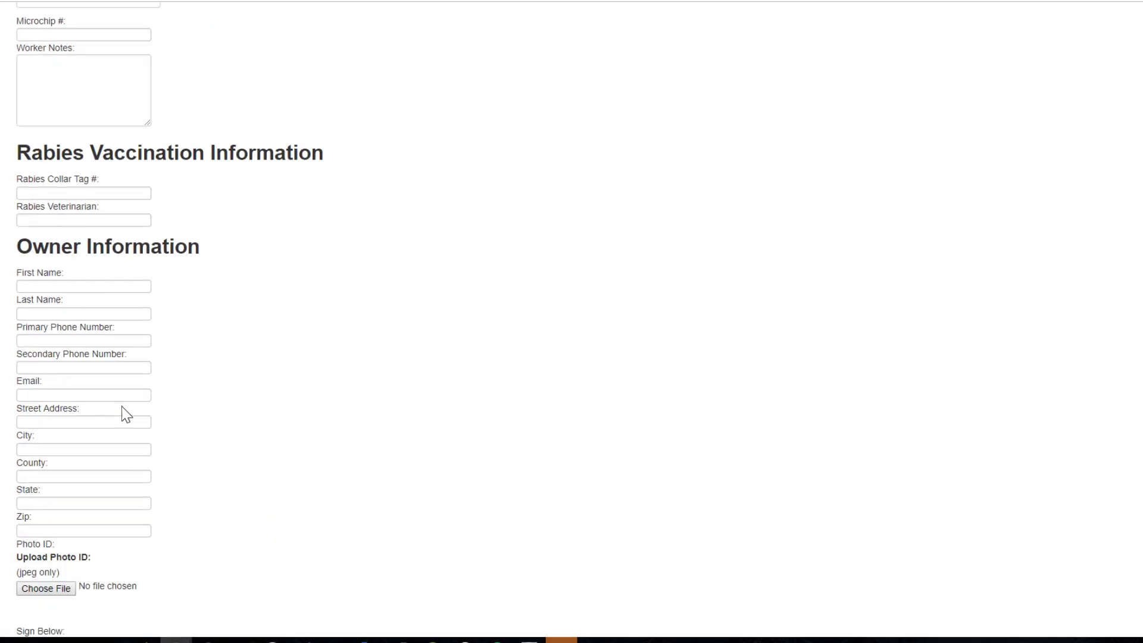
scroll(118, 362, "down", 2)
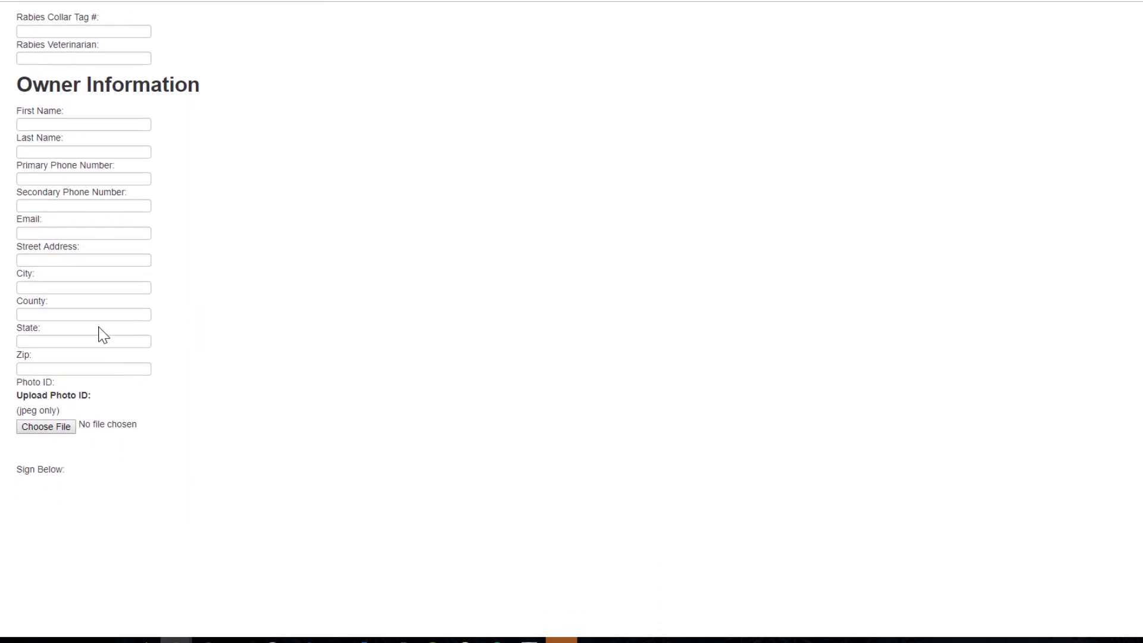
scroll(250, 363, "down", 3)
scroll(306, 337, "up", 12)
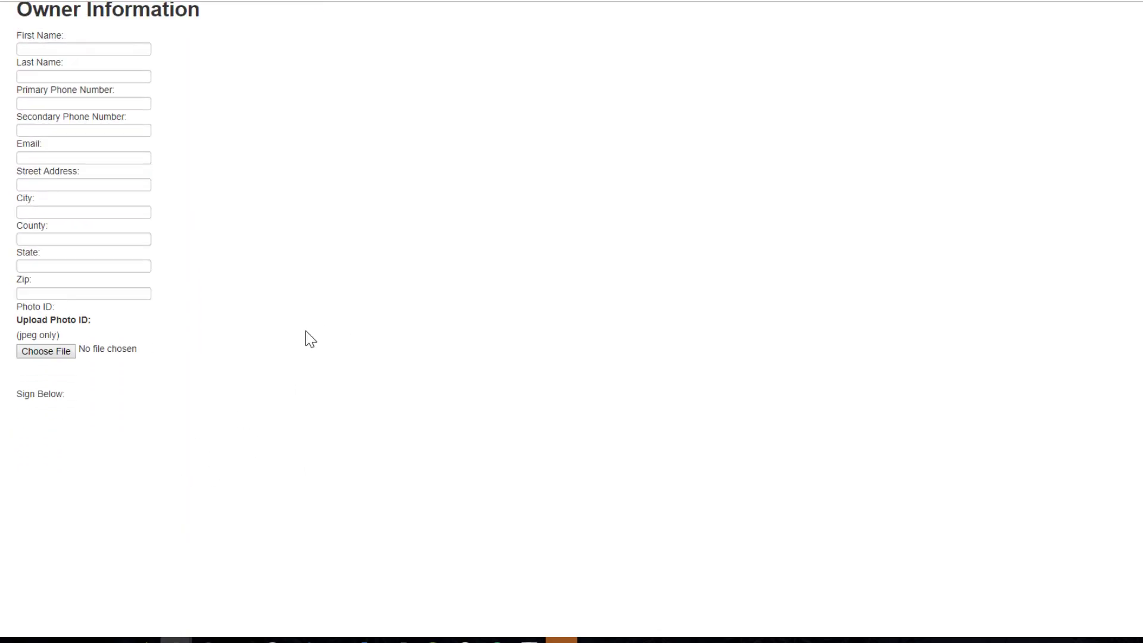
left_click(15, 6)
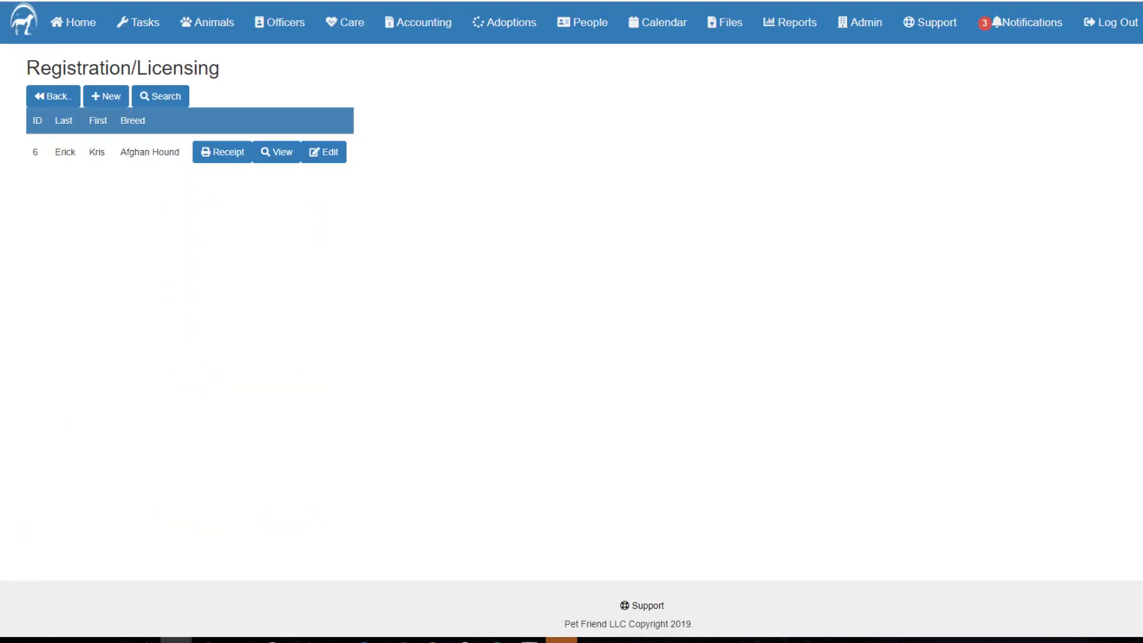
left_click(47, 97)
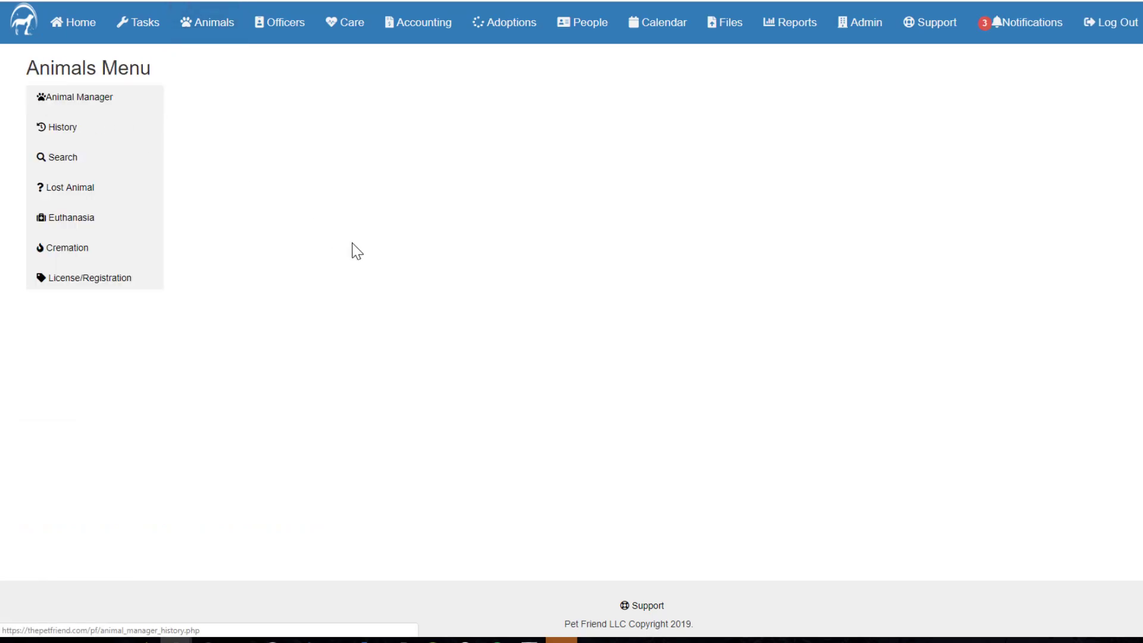